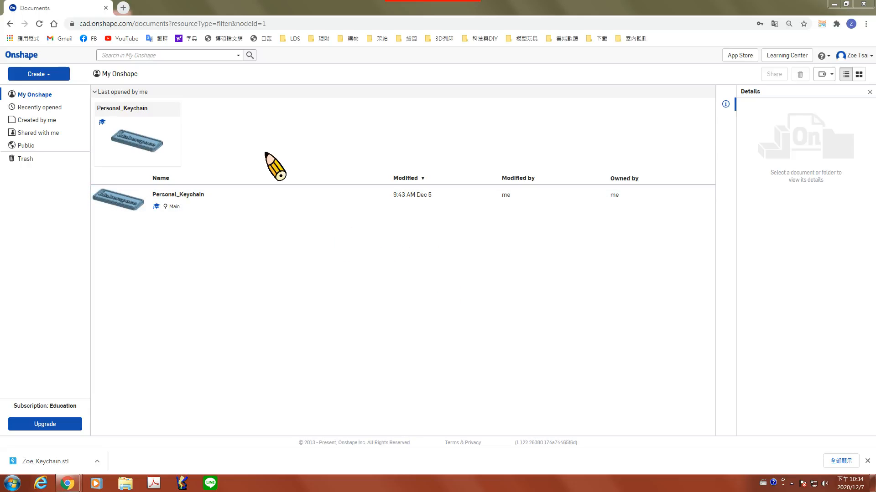
In the account preferences, choose Millimeter for length units, Gram for mass units and 0.123 for length decimal places
{"action": "left_click", "coordinate": [866, 56]}
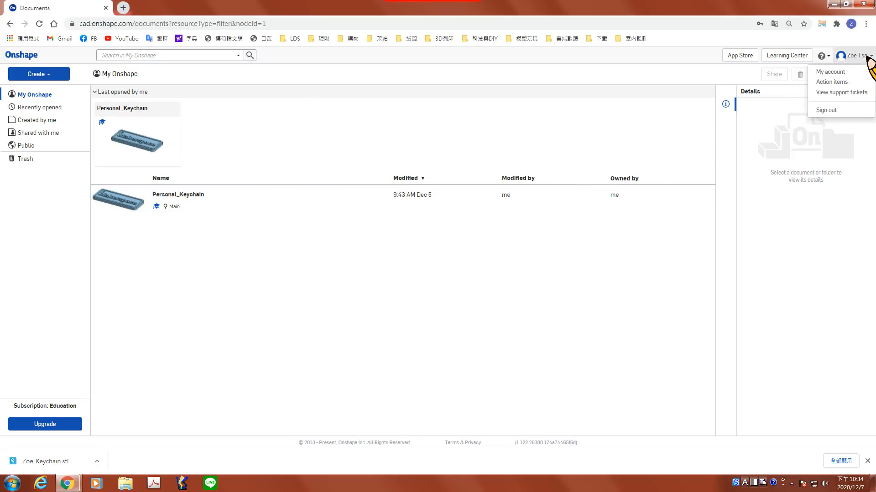
{"action": "left_click", "coordinate": [835, 73]}
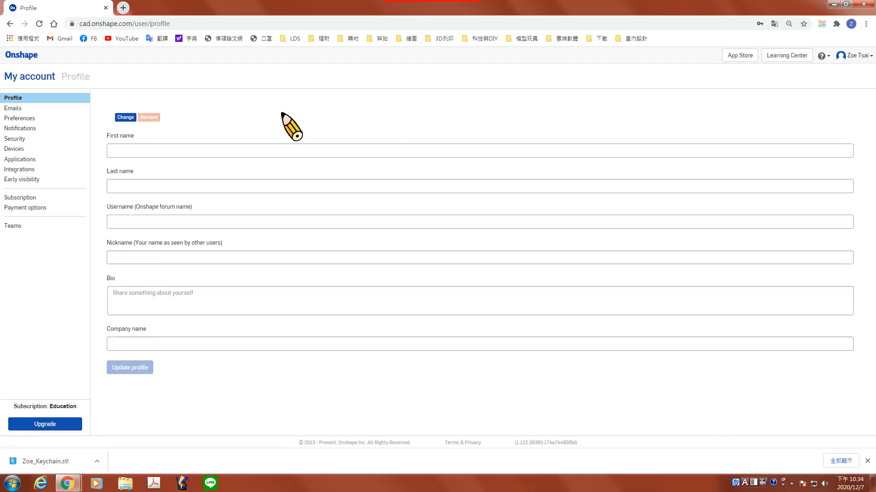
{"action": "left_click", "coordinate": [20, 118]}
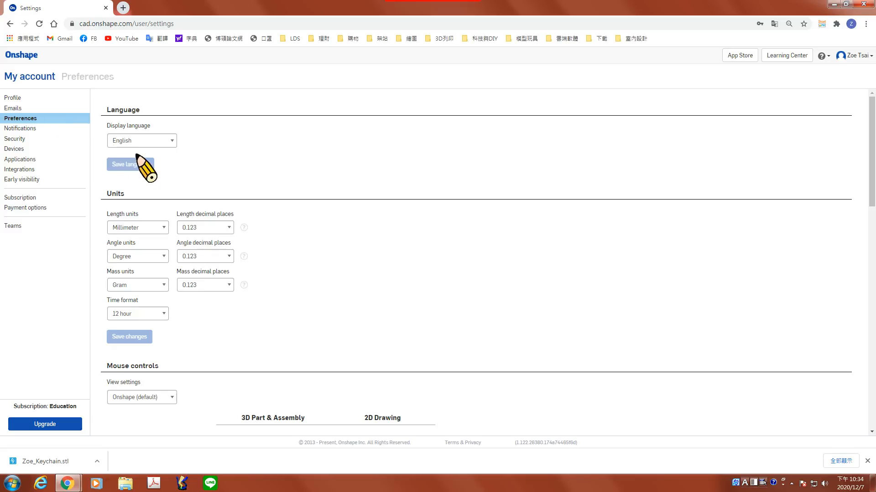
{"action": "left_click", "coordinate": [161, 228]}
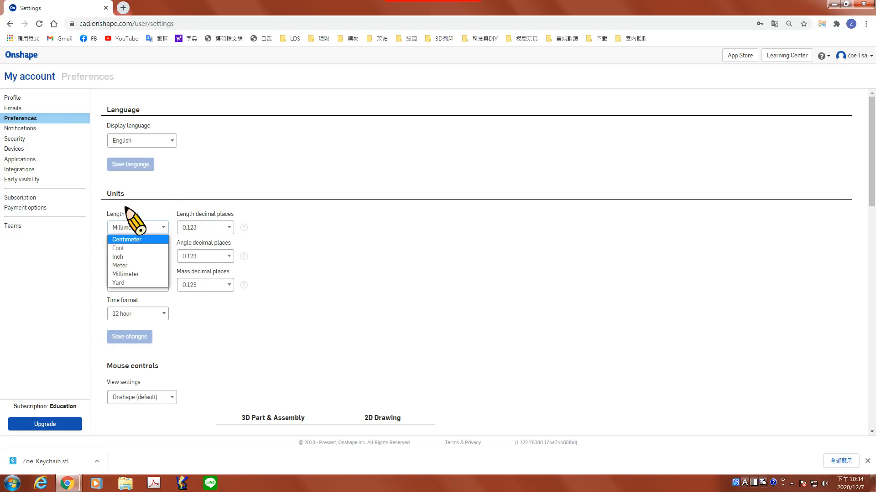
{"action": "left_click", "coordinate": [123, 274]}
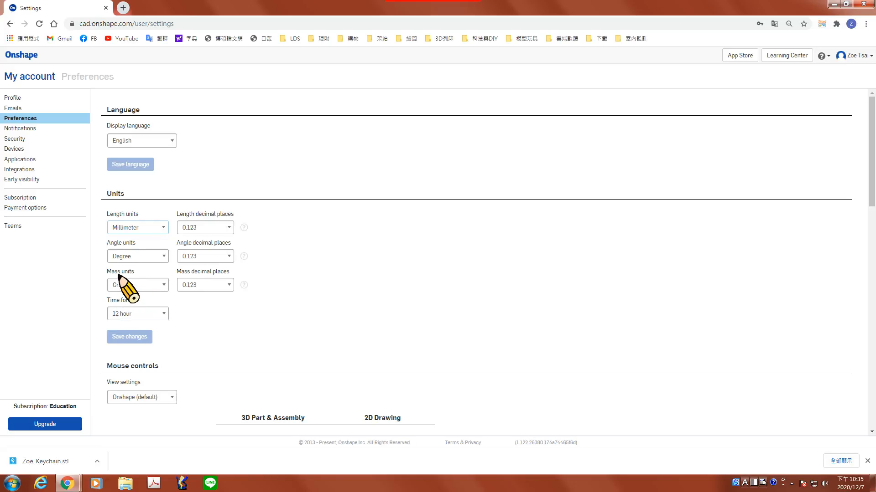
{"action": "left_click", "coordinate": [163, 284]}
{"action": "left_click", "coordinate": [135, 298]}
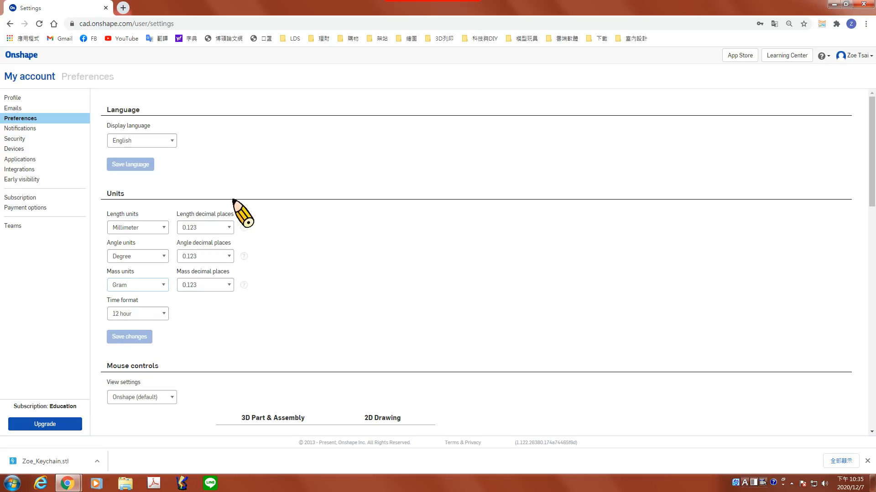
{"action": "left_click", "coordinate": [229, 227]}
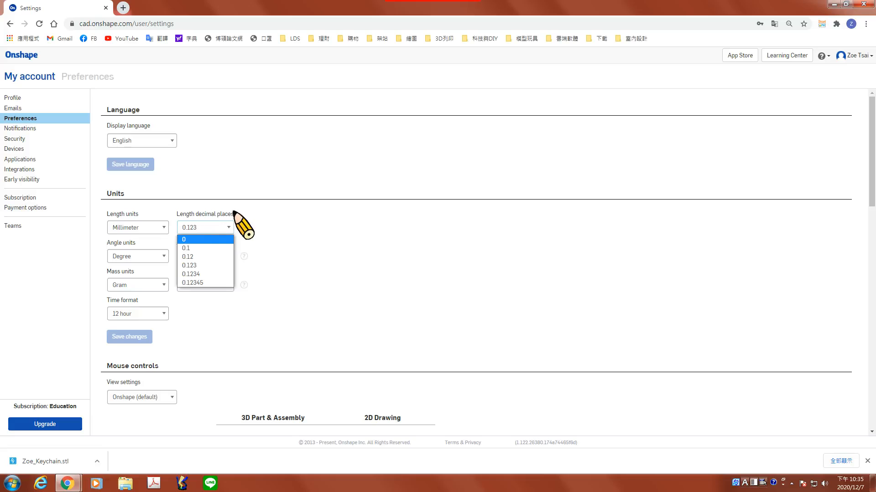
{"action": "left_click", "coordinate": [200, 267]}
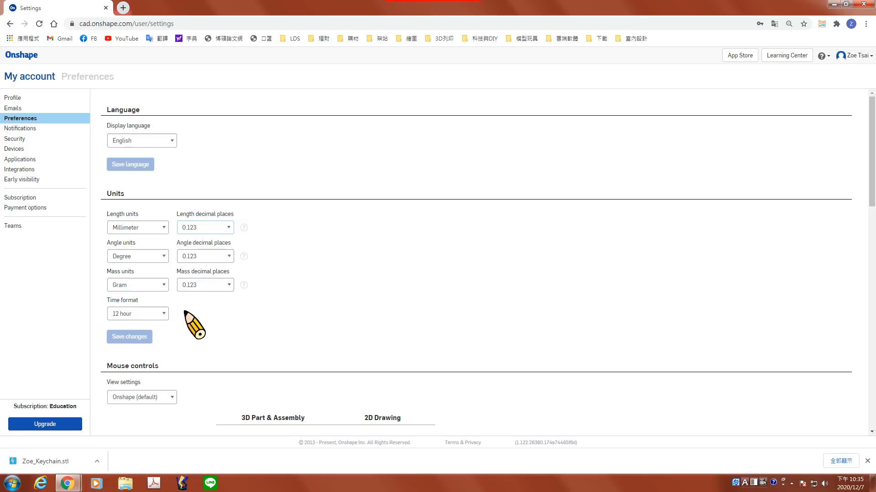
Create a new document named Personal_Keychain and reopen it from the documents list
{"action": "left_click", "coordinate": [22, 56]}
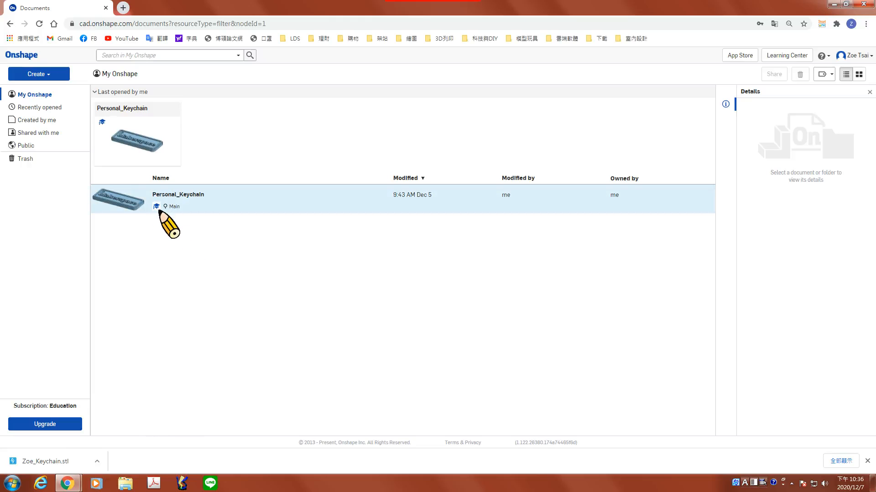
{"action": "mouse_move", "coordinate": [158, 209]}
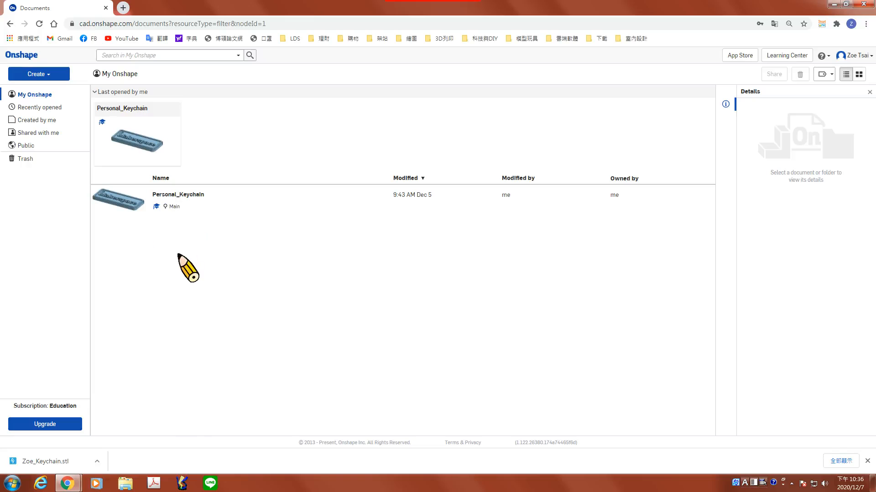
{"action": "left_click", "coordinate": [48, 72]}
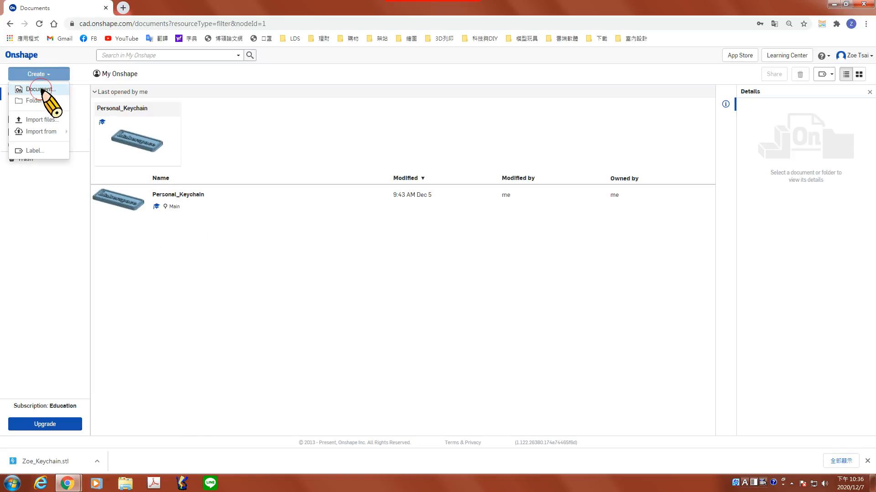
{"action": "left_click", "coordinate": [41, 88]}
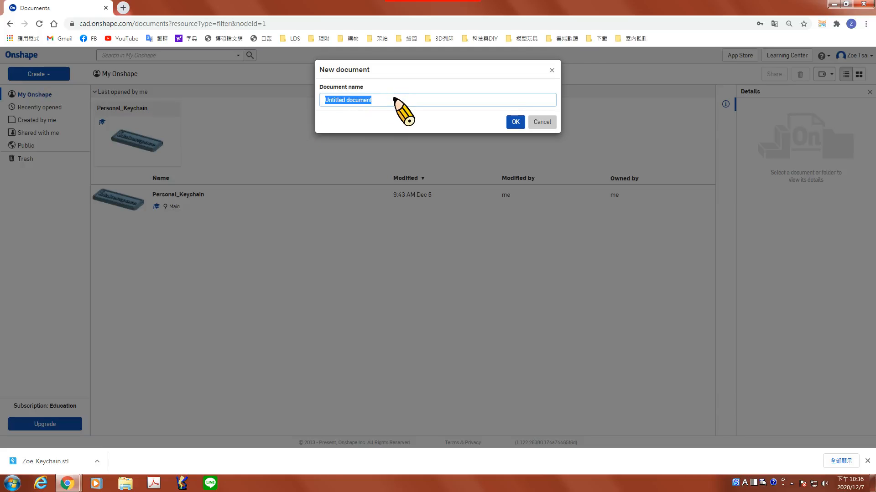
{"action": "type", "text": "Personal_Keychain"}
{"action": "left_click", "coordinate": [515, 122]}
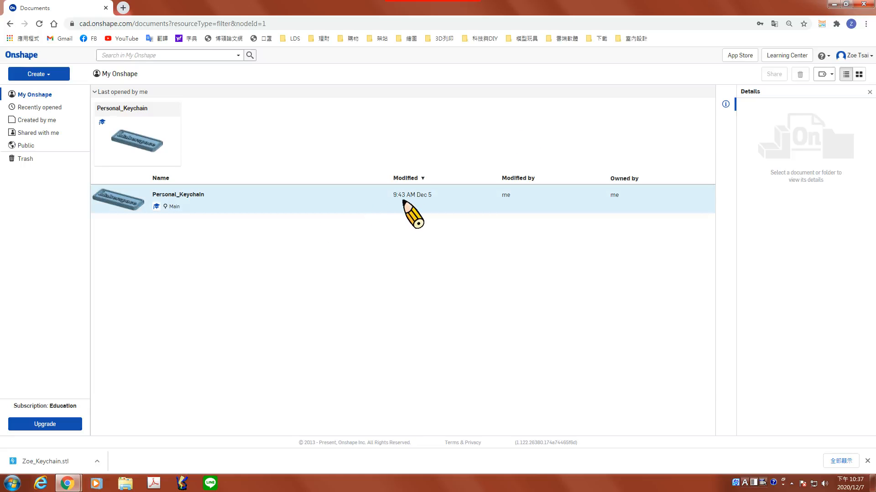
{"action": "left_click", "coordinate": [415, 208]}
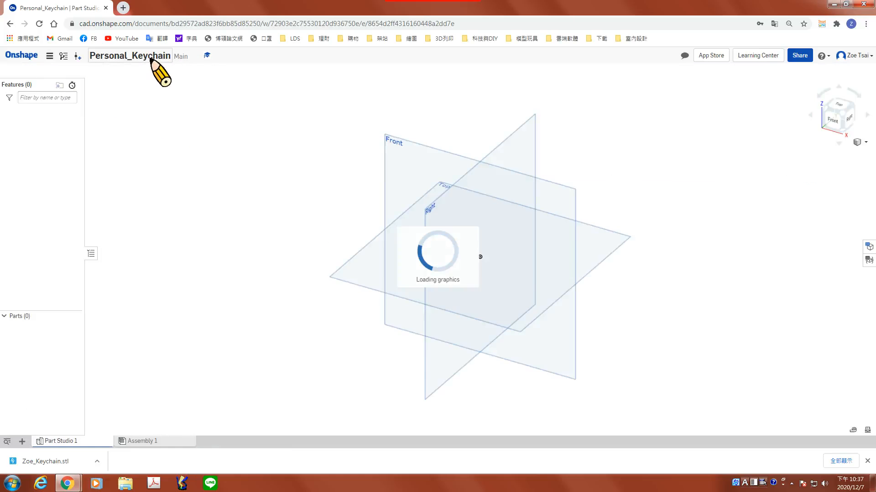
{"action": "left_click", "coordinate": [26, 57]}
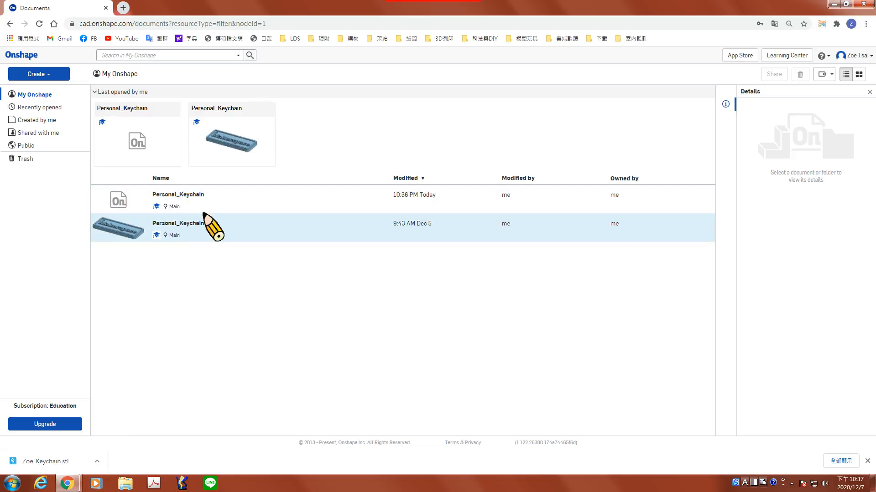
{"action": "double_click", "coordinate": [145, 140]}
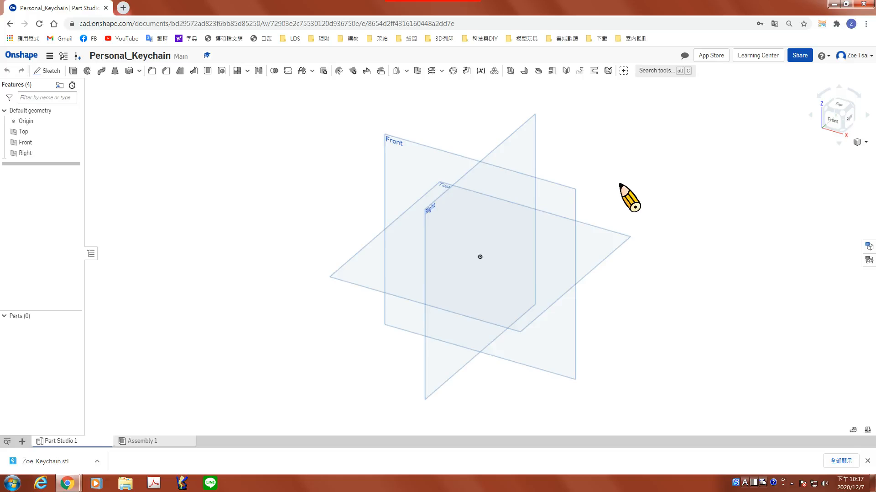
Examine the three default planes from free angles and from the Top, Front and isometric views
{"action": "middle_click_drag", "start_coordinate": [619, 185], "coordinate": [520, 173]}
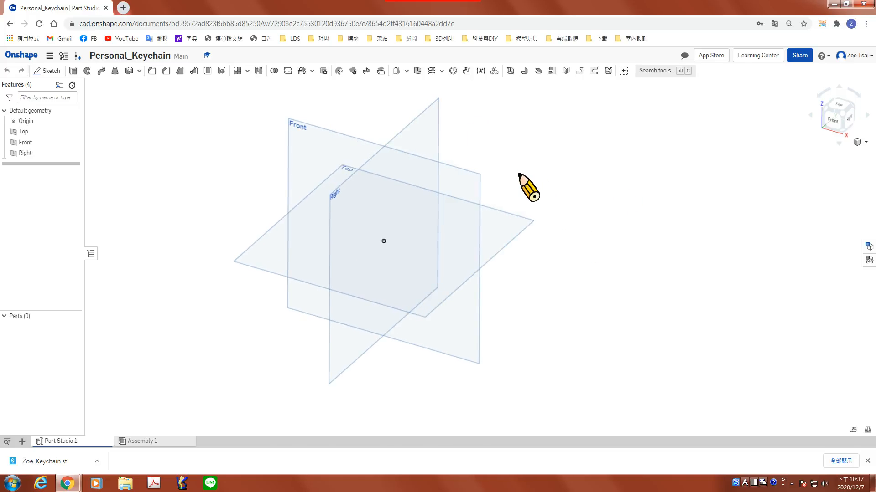
{"action": "right_click_drag", "start_coordinate": [520, 174], "coordinate": [560, 168]}
{"action": "right_click_drag", "start_coordinate": [494, 279], "coordinate": [537, 235]}
{"action": "right_click_drag", "start_coordinate": [479, 290], "coordinate": [566, 295]}
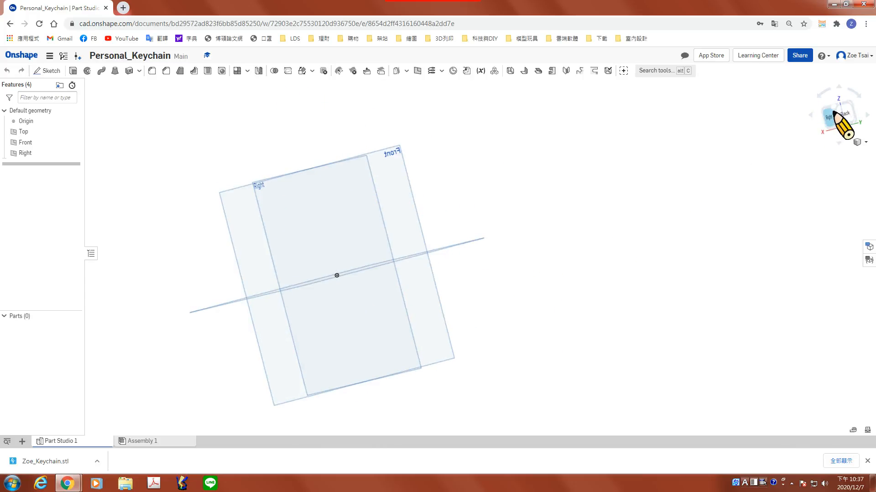
{"action": "right_click_drag", "start_coordinate": [800, 140], "coordinate": [809, 162]}
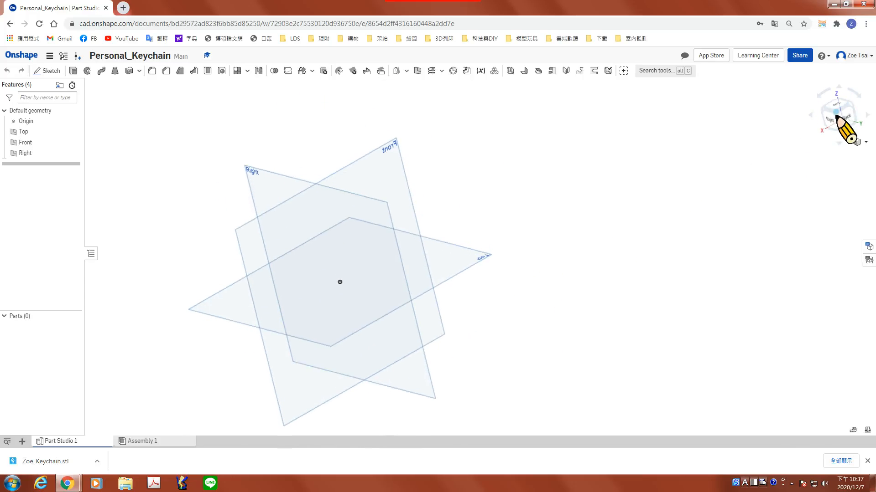
{"action": "left_click", "coordinate": [836, 106]}
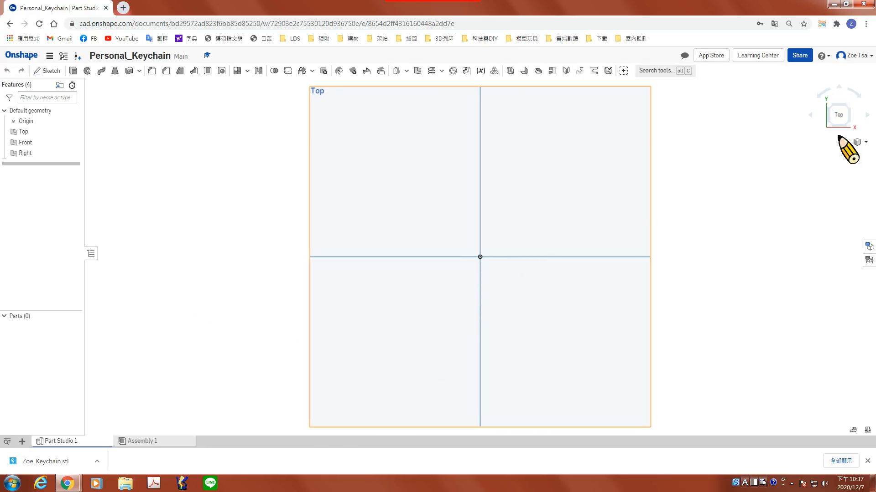
{"action": "left_click", "coordinate": [849, 106]}
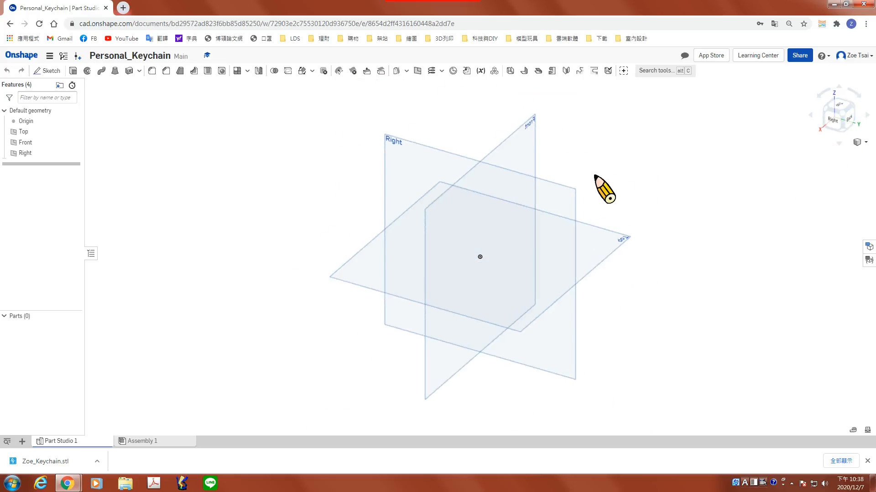
{"action": "left_click", "coordinate": [827, 110]}
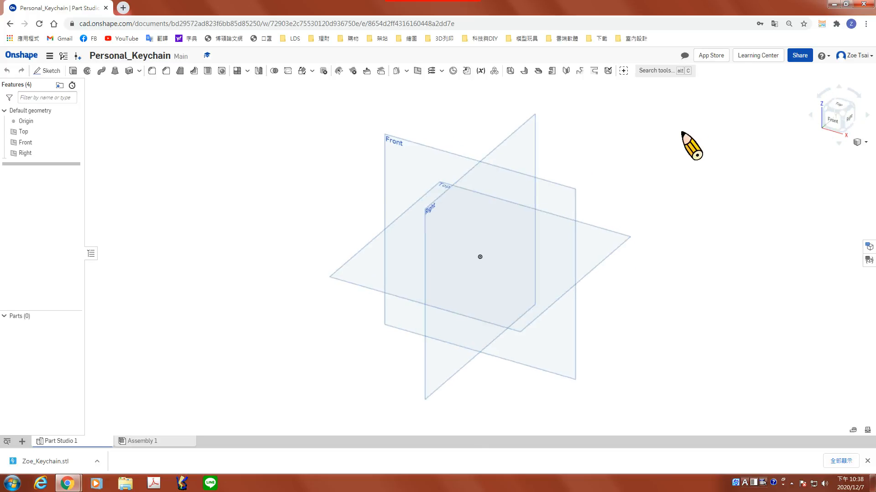
{"action": "left_click", "coordinate": [834, 127]}
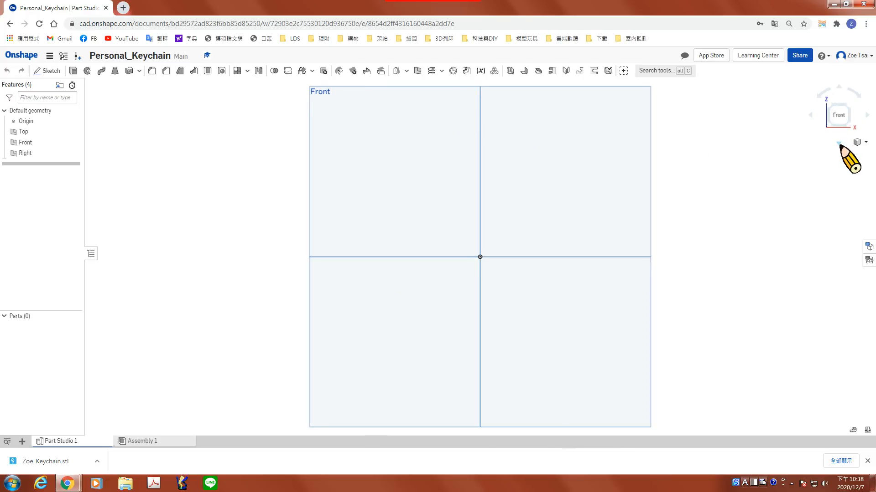
{"action": "left_click", "coordinate": [839, 143]}
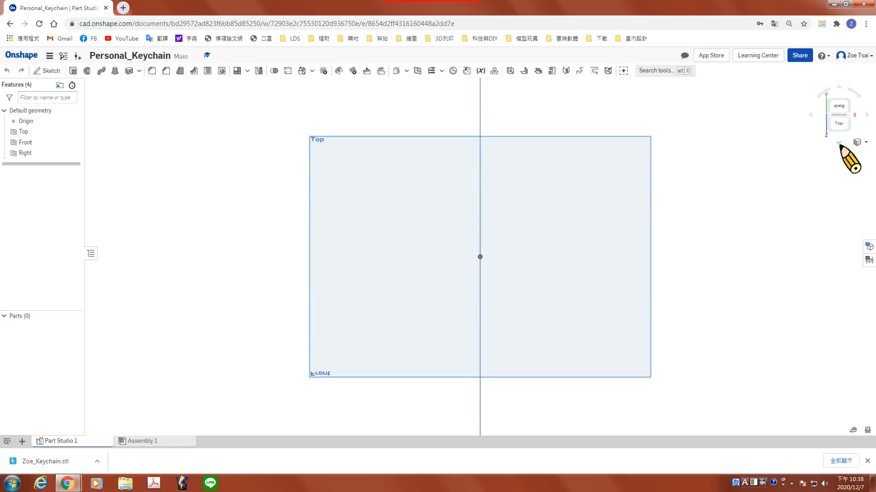
{"action": "left_click", "coordinate": [840, 145]}
{"action": "left_click", "coordinate": [841, 130]}
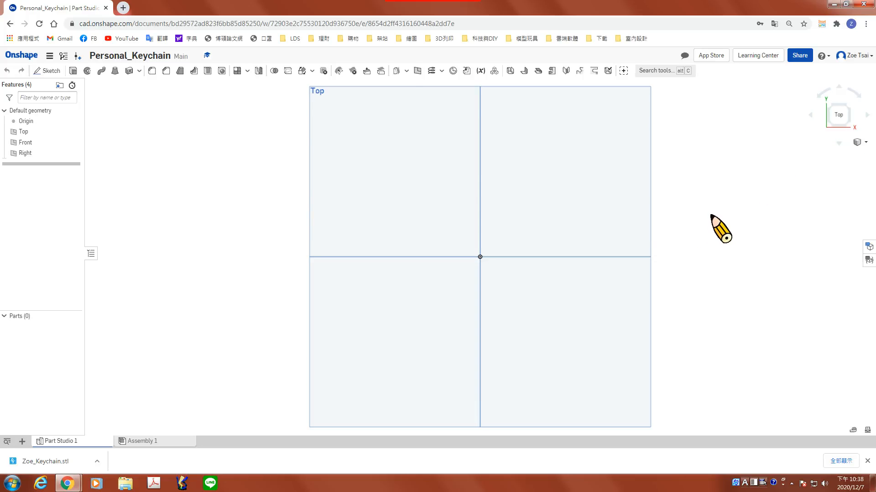
{"action": "key", "text": "shift+7"}
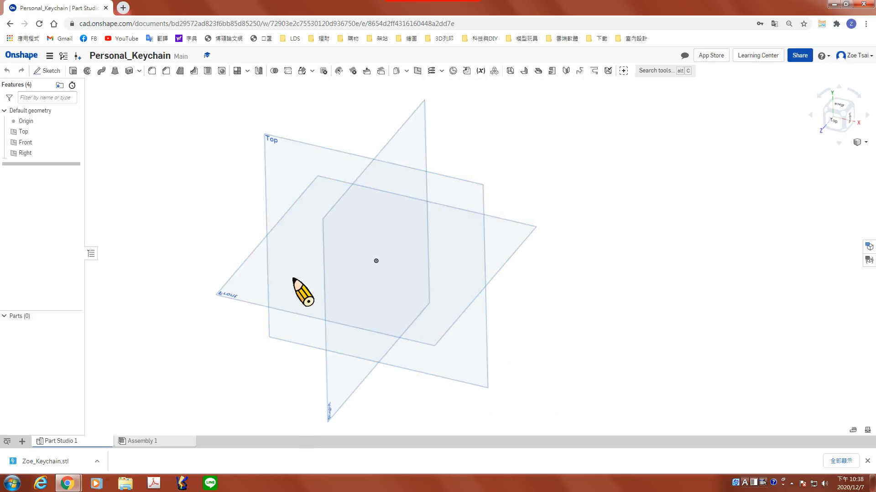
{"action": "middle_click_drag", "start_coordinate": [463, 147], "coordinate": [478, 149]}
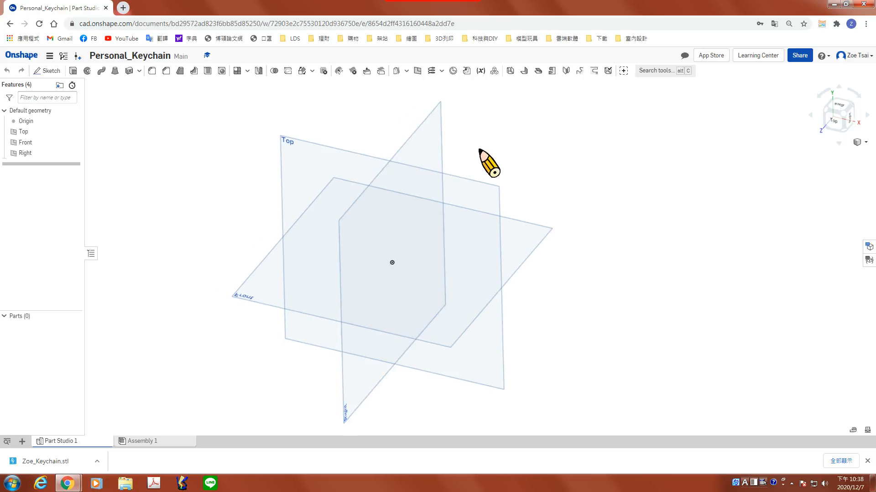
{"action": "right_click_drag", "start_coordinate": [523, 165], "coordinate": [528, 191]}
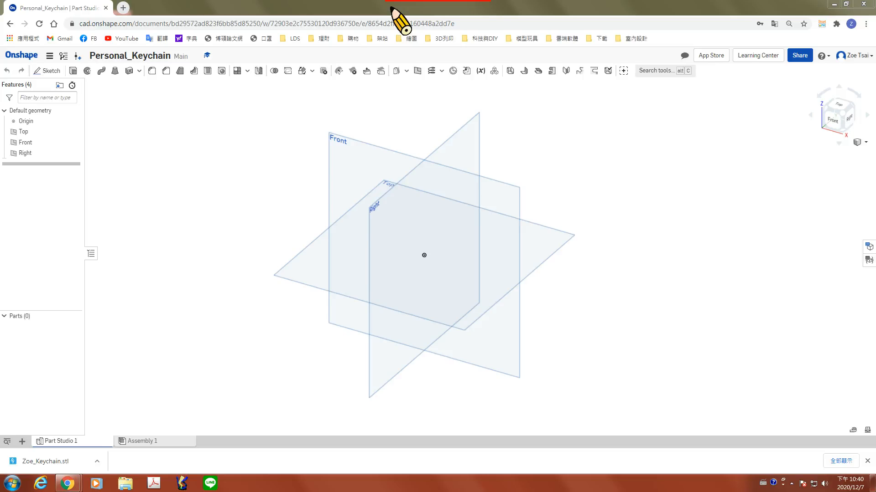
Start a new sketch on the Top plane
{"action": "left_click", "coordinate": [549, 241]}
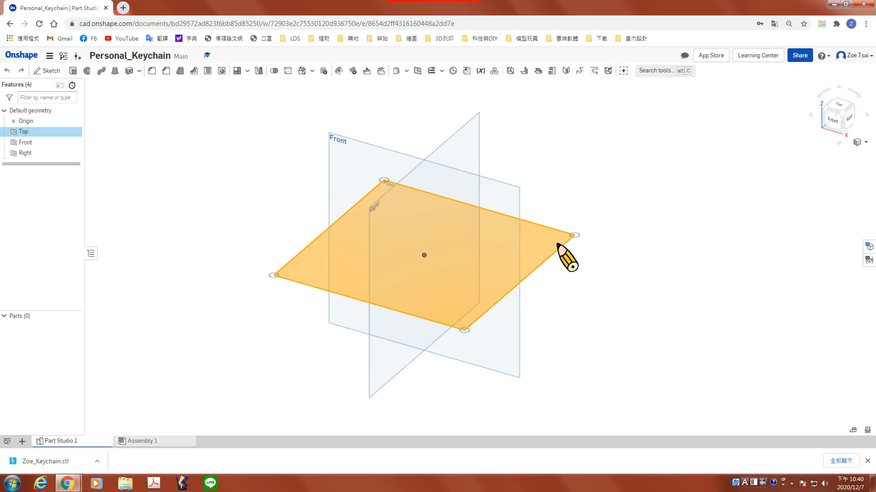
{"action": "left_click", "coordinate": [47, 71]}
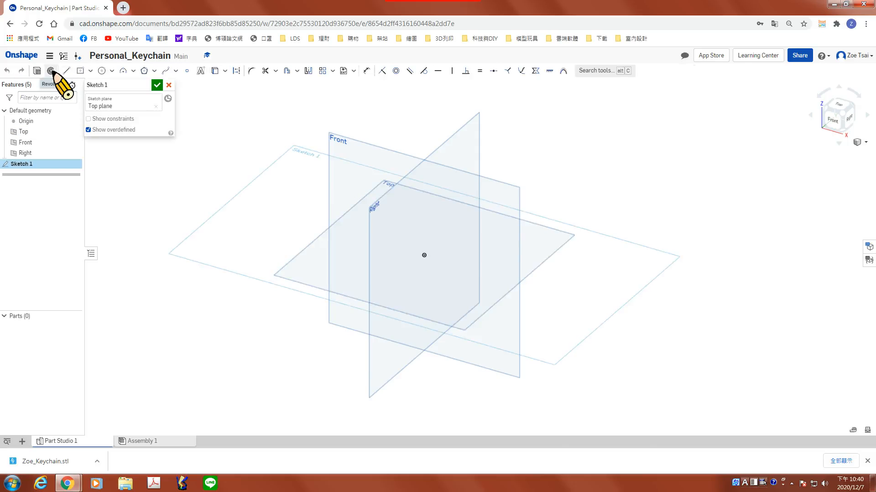
Hide the Top, Front and Right default planes and face the sketch in the Top view
{"action": "mouse_move", "coordinate": [225, 307]}
{"action": "right_mouse_down"}
{"action": "mouse_move", "coordinate": [226, 285]}
{"action": "mouse_move", "coordinate": [236, 295]}
{"action": "mouse_move", "coordinate": [246, 283]}
{"action": "mouse_move", "coordinate": [230, 301]}
{"action": "mouse_move", "coordinate": [231, 328]}
{"action": "mouse_move", "coordinate": [234, 319]}
{"action": "right_mouse_up"}
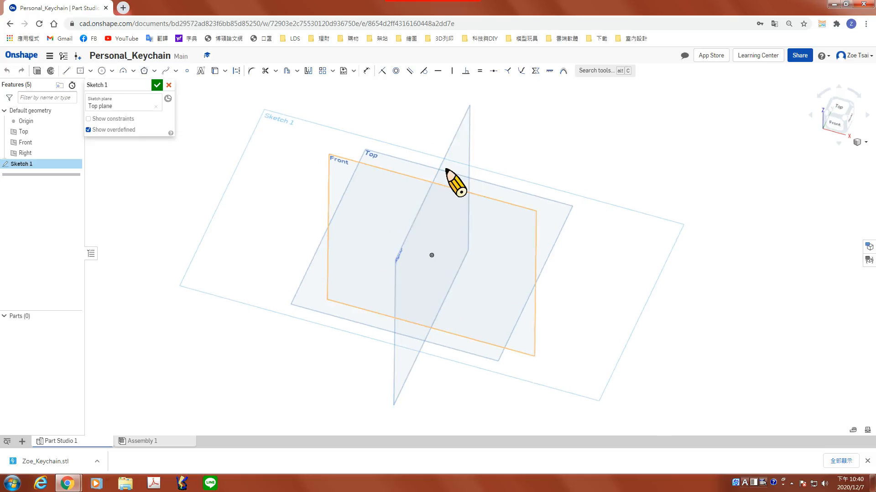
{"action": "left_click", "coordinate": [74, 132]}
{"action": "left_click", "coordinate": [74, 142]}
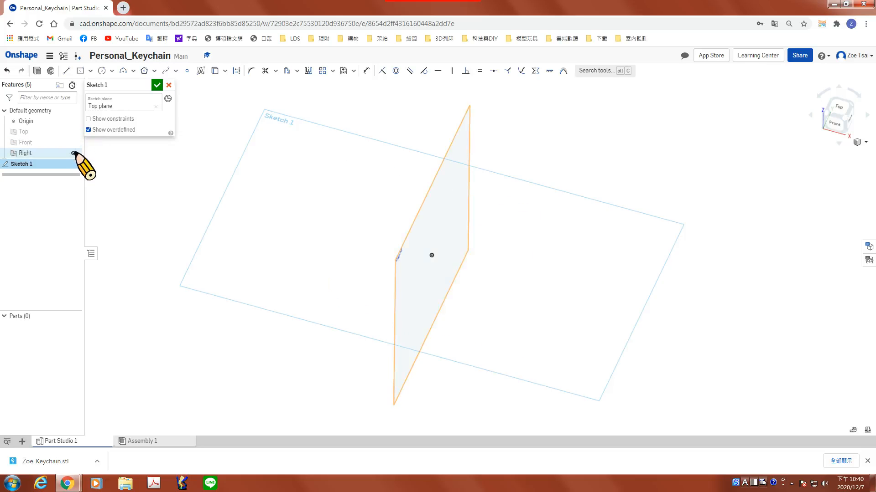
{"action": "left_click", "coordinate": [74, 153]}
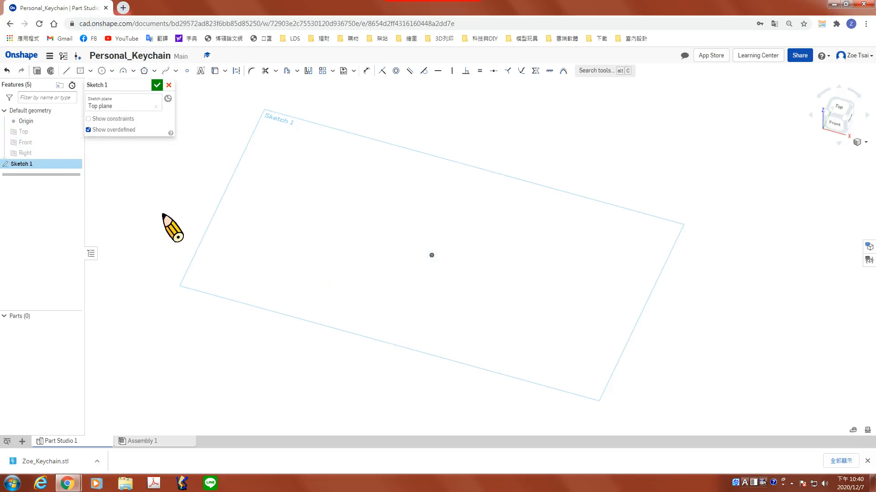
{"action": "mouse_move", "coordinate": [162, 215]}
{"action": "right_mouse_down"}
{"action": "mouse_move", "coordinate": [173, 219]}
{"action": "mouse_move", "coordinate": [170, 201]}
{"action": "mouse_move", "coordinate": [174, 234]}
{"action": "right_mouse_up"}
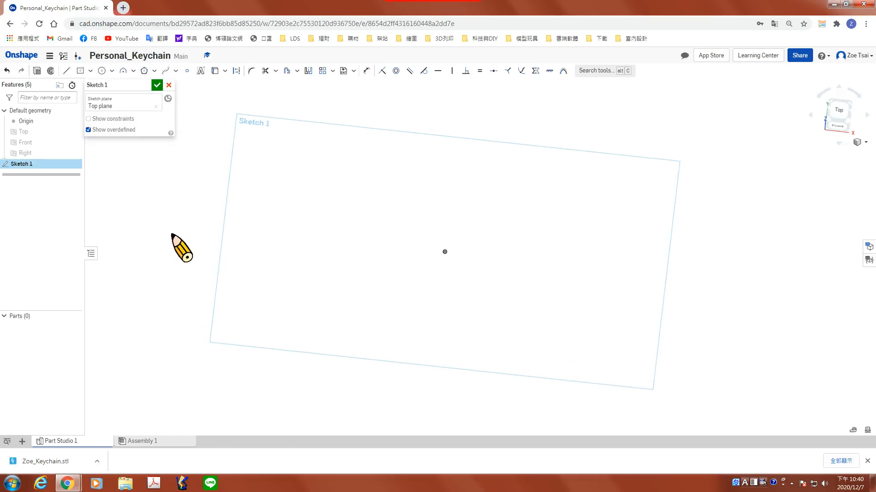
{"action": "left_click", "coordinate": [841, 114]}
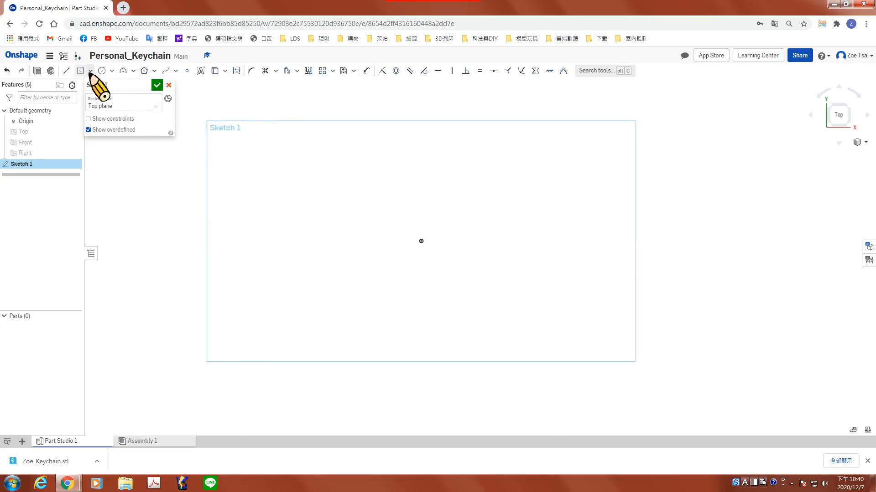
Draw a center point rectangle about 126 mm wide and 49 mm high, centred on the origin
{"action": "left_click", "coordinate": [91, 71]}
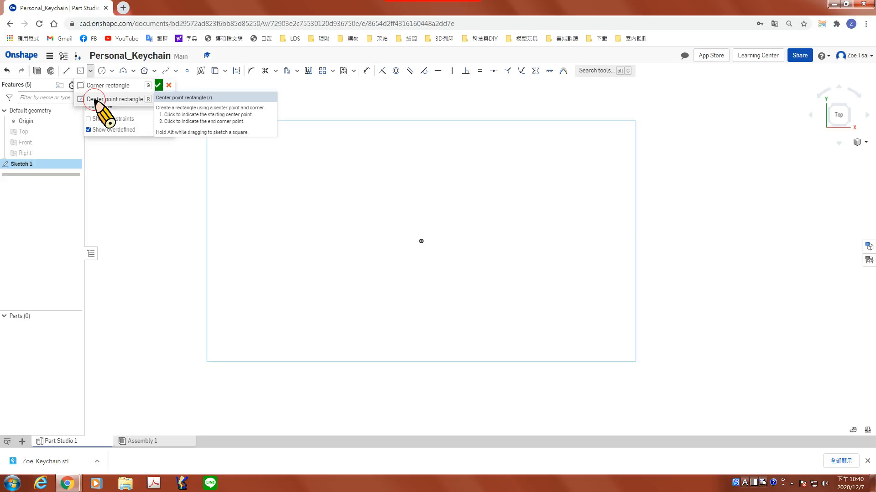
{"action": "left_click", "coordinate": [96, 99]}
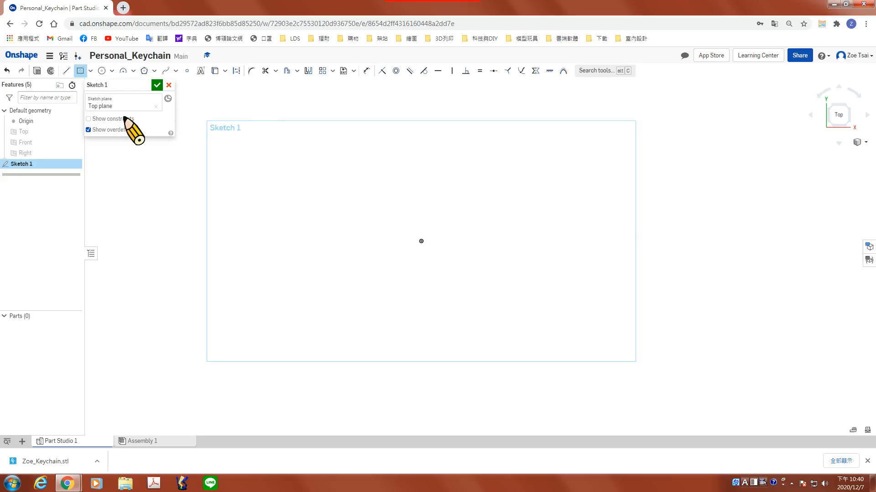
{"action": "left_click", "coordinate": [421, 242]}
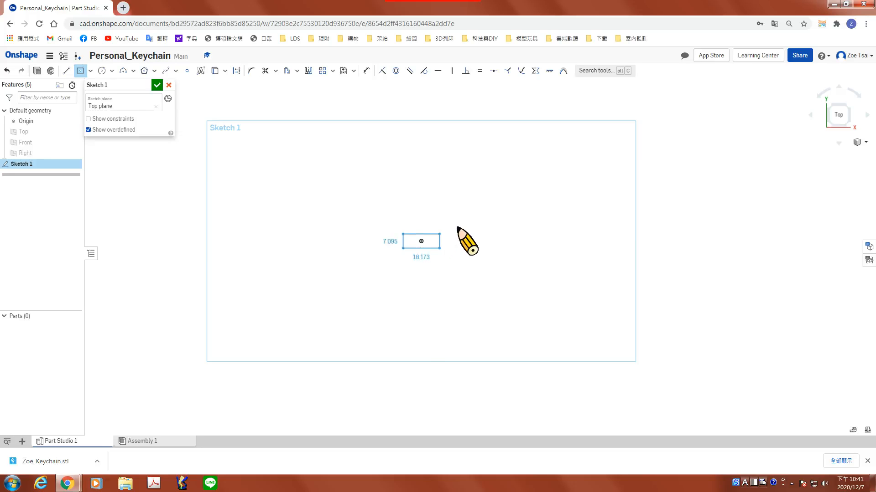
{"action": "left_click", "coordinate": [510, 207]}
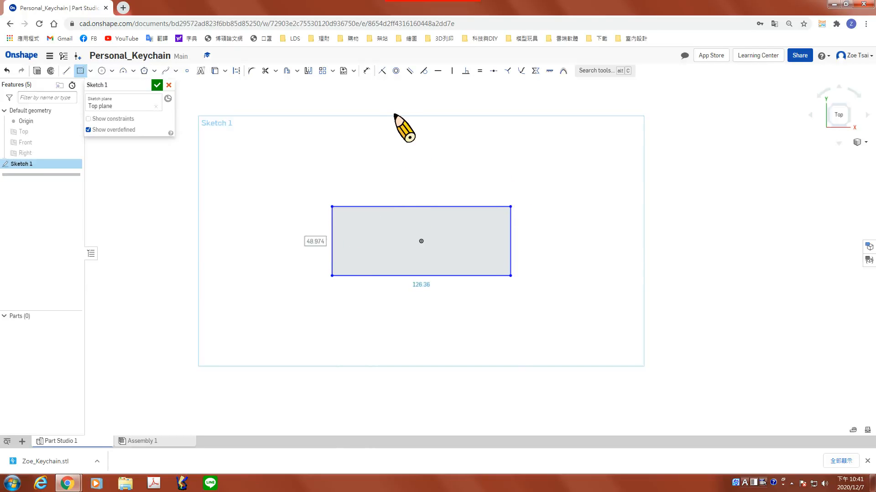
{"action": "left_click", "coordinate": [367, 71]}
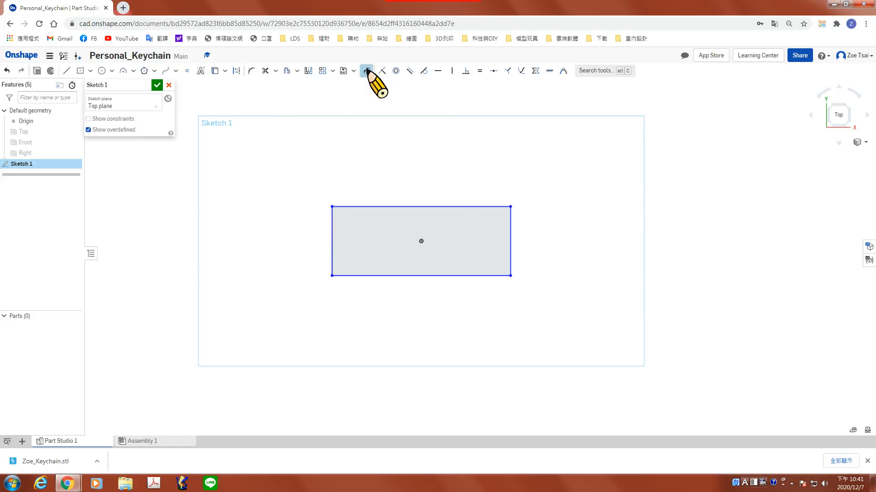
{"action": "left_click", "coordinate": [446, 208]}
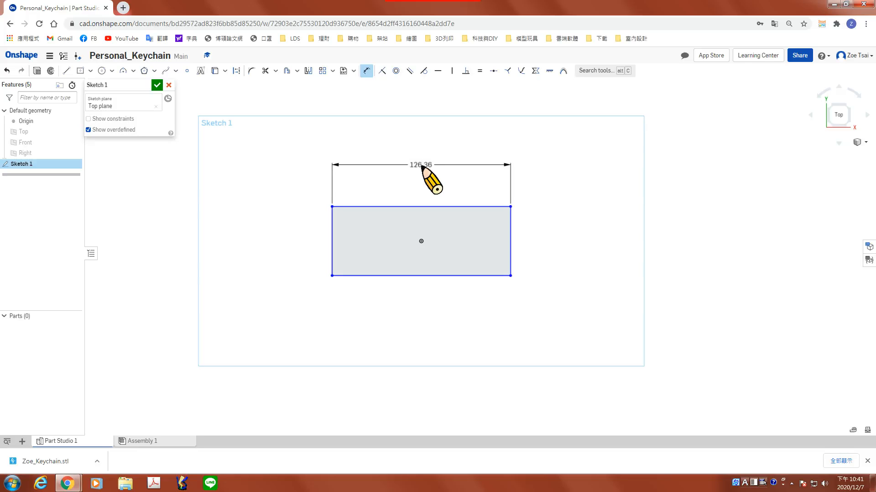
{"action": "left_click", "coordinate": [422, 168]}
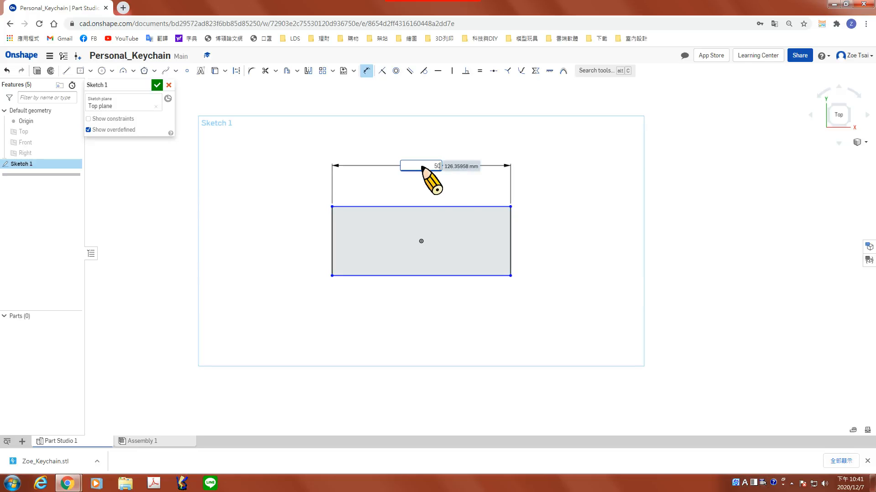
{"action": "key", "text": "Escape"}
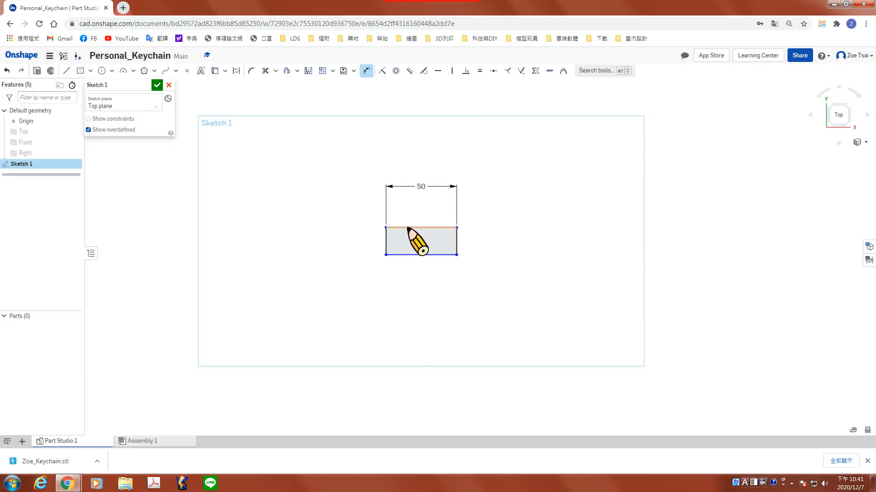
{"action": "scroll", "coordinate": [414, 239], "scroll_direction": "up", "scroll_amount": 3}
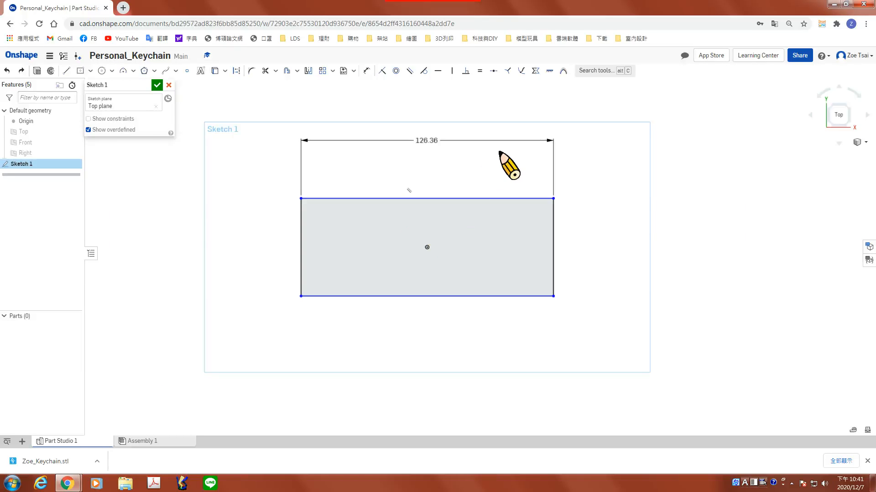
{"action": "key", "text": "ctrl+z"}
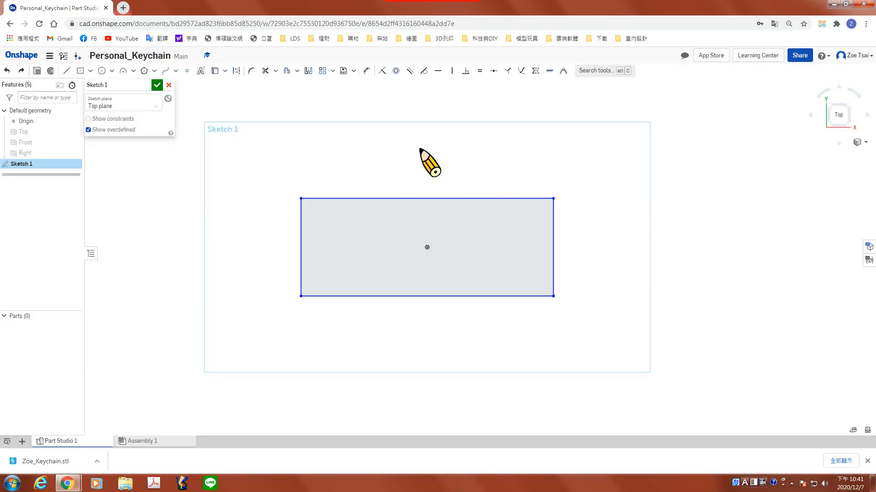
Dimension the rectangle's upper horizontal edge and set its length to 50 mm
{"action": "left_click", "coordinate": [367, 71]}
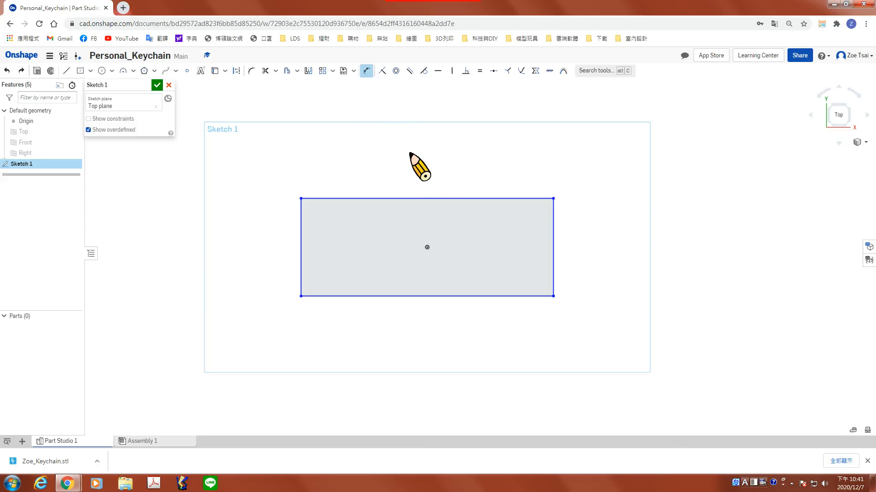
{"action": "left_click", "coordinate": [418, 199]}
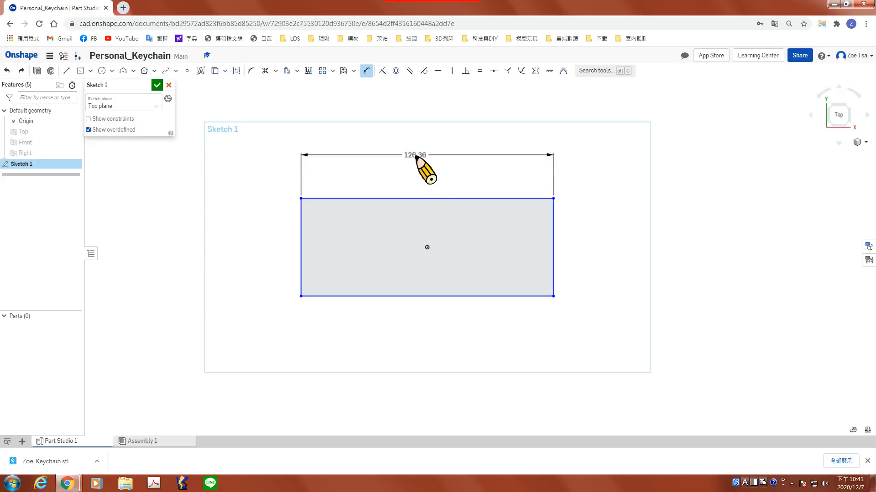
{"action": "left_click", "coordinate": [416, 157]}
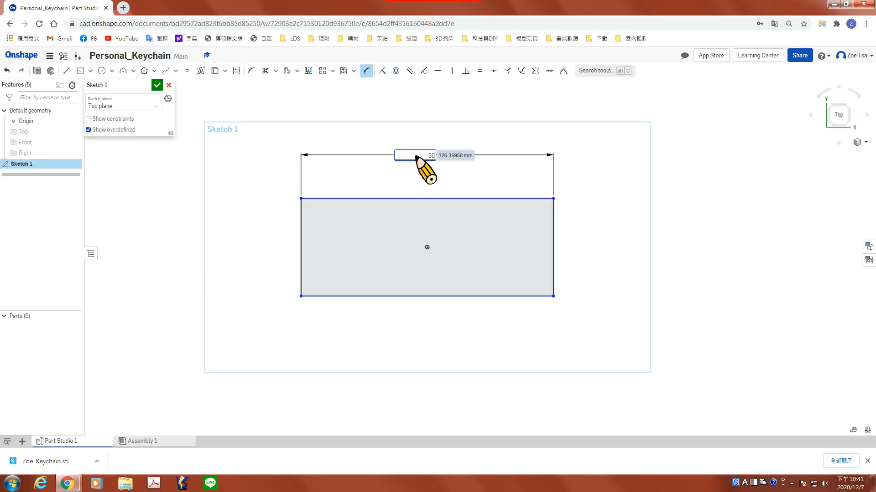
{"action": "type", "text": "50"}
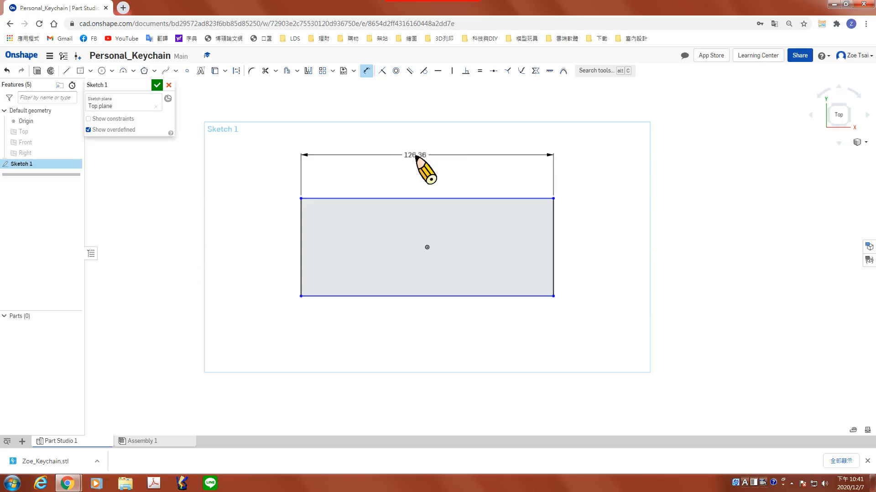
{"action": "key", "text": "Return"}
Dimension the rectangle's right vertical edge and set its height to 20 mm
{"action": "scroll", "coordinate": [481, 243], "scroll_direction": "up", "scroll_amount": 1}
{"action": "scroll", "coordinate": [480, 241], "scroll_direction": "up", "scroll_amount": 1}
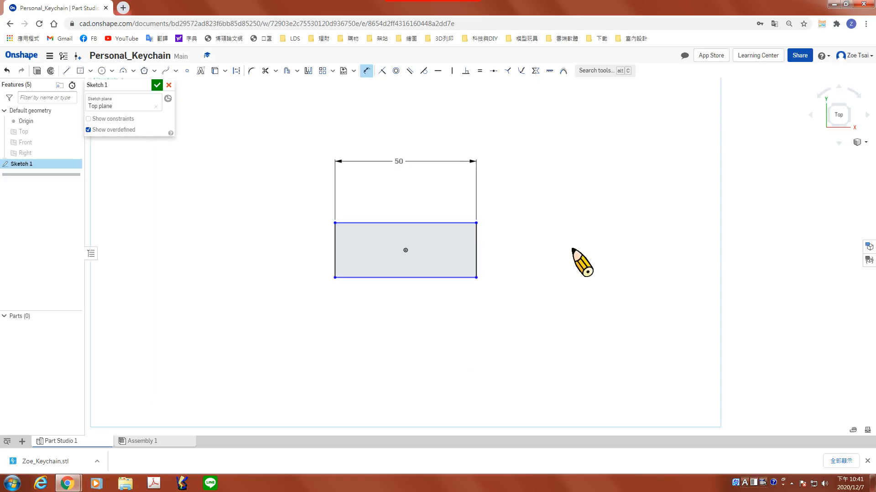
{"action": "left_click", "coordinate": [477, 238]}
{"action": "left_click", "coordinate": [528, 243]}
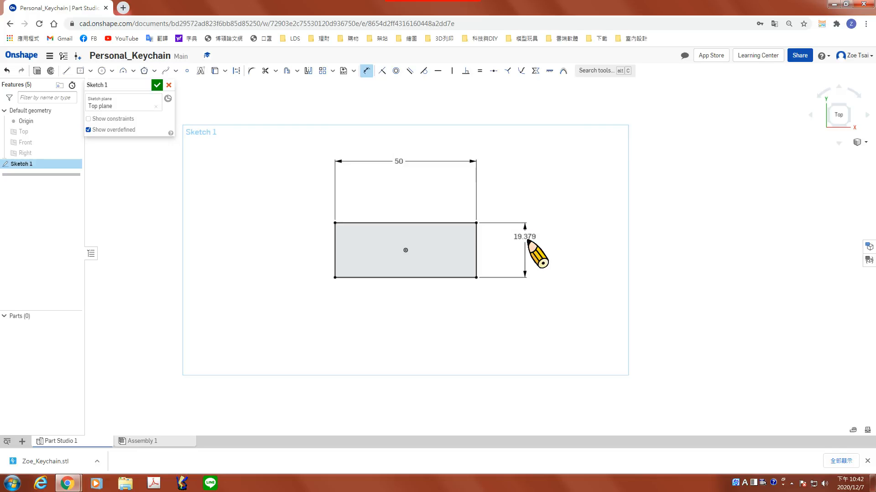
{"action": "key", "text": "Return"}
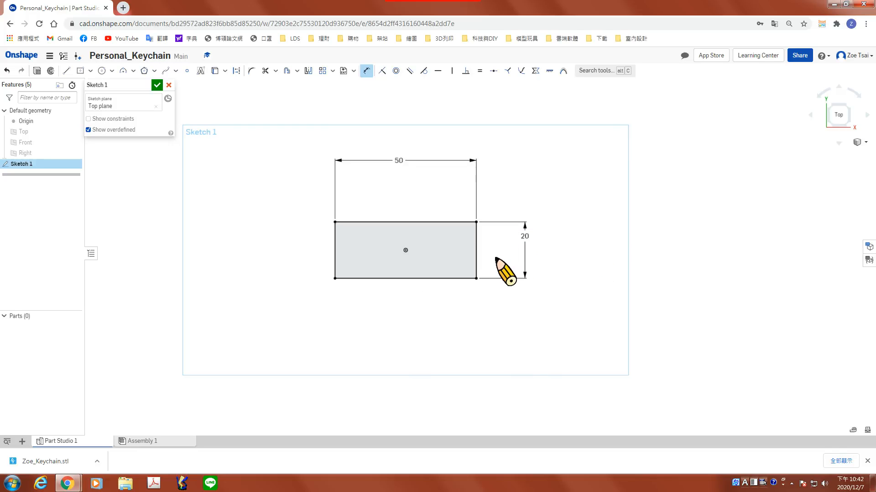
{"action": "scroll", "coordinate": [491, 253], "scroll_direction": "down", "scroll_amount": 1}
{"action": "middle_click_drag", "start_coordinate": [500, 254], "coordinate": [460, 254]}
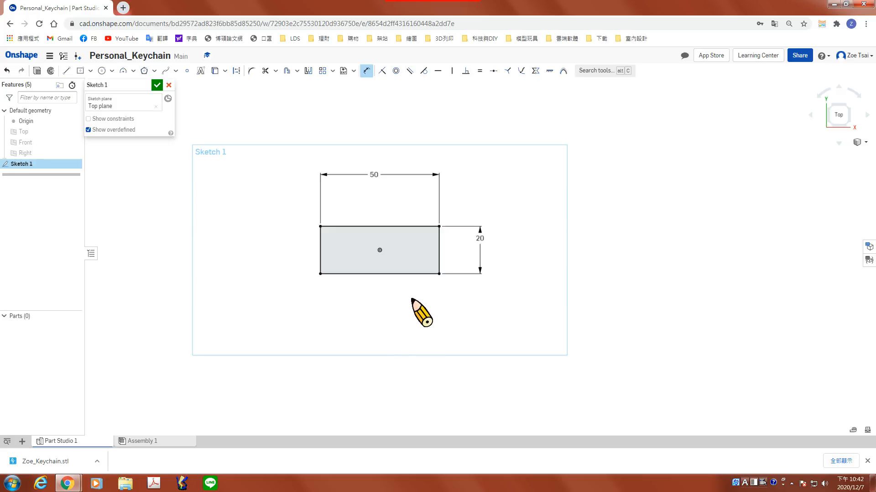
{"action": "scroll", "coordinate": [411, 297], "scroll_direction": "up", "scroll_amount": 1}
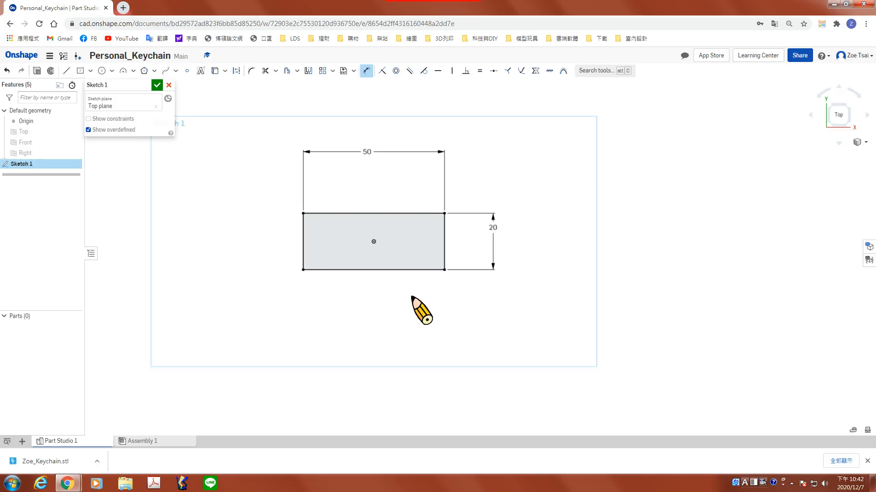
{"action": "scroll", "coordinate": [412, 297], "scroll_direction": "up", "scroll_amount": 1}
{"action": "middle_click_drag", "start_coordinate": [416, 277], "coordinate": [393, 347]}
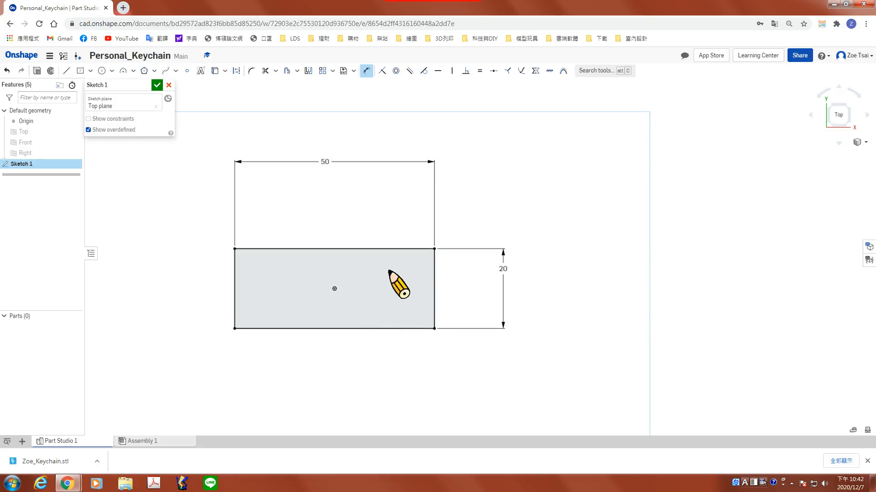
{"action": "scroll", "coordinate": [391, 287], "scroll_direction": "up", "scroll_amount": 3}
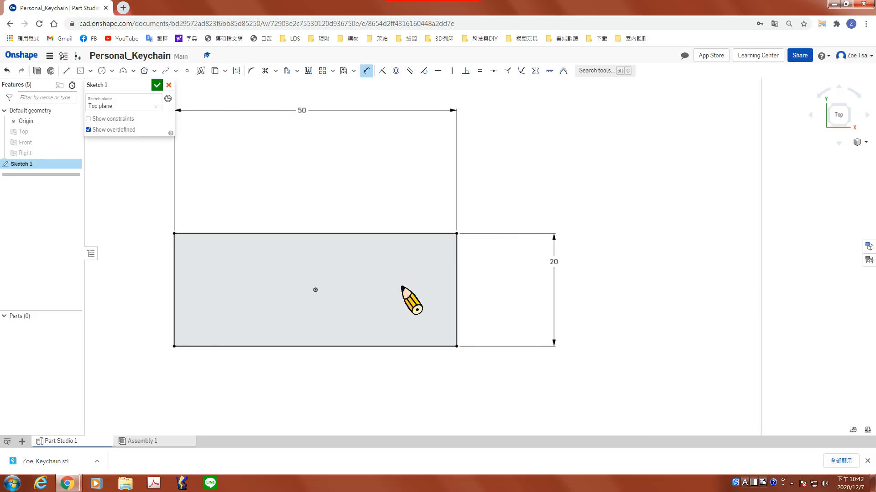
{"action": "scroll", "coordinate": [416, 290], "scroll_direction": "down", "scroll_amount": 2}
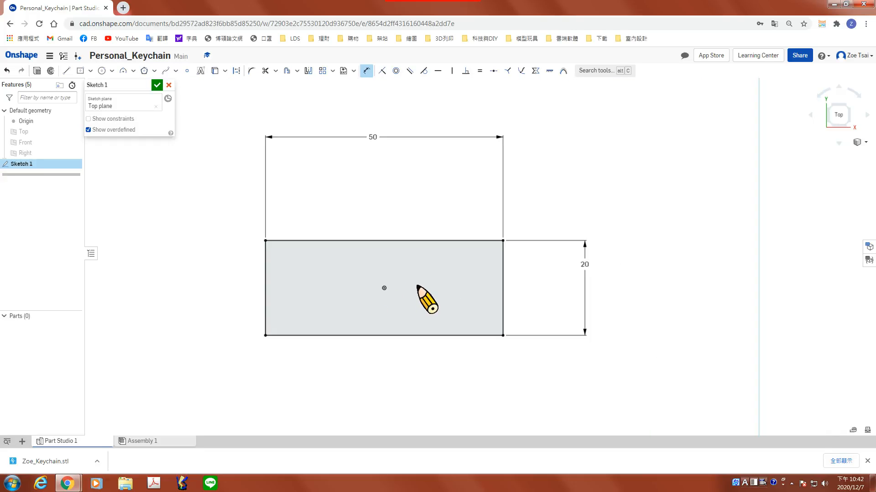
{"action": "scroll", "coordinate": [413, 280], "scroll_direction": "up", "scroll_amount": 3}
{"action": "scroll", "coordinate": [413, 280], "scroll_direction": "up", "scroll_amount": 1}
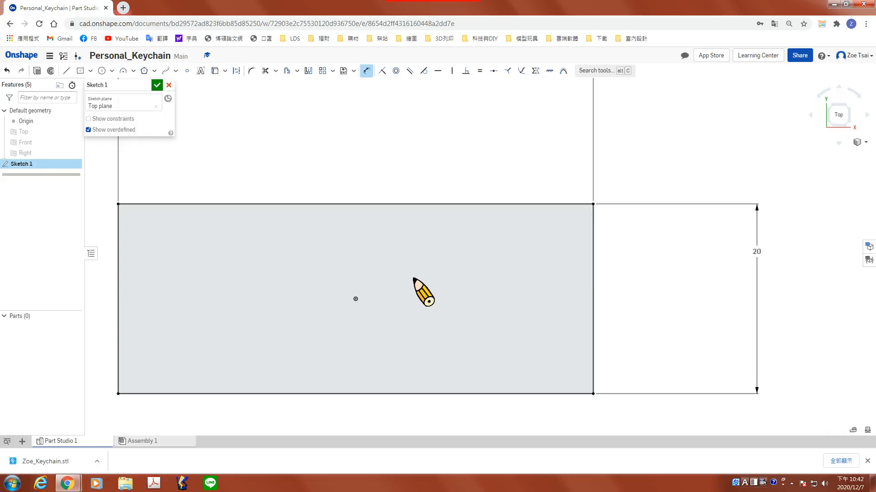
{"action": "scroll", "coordinate": [413, 279], "scroll_direction": "down", "scroll_amount": 4}
{"action": "scroll", "coordinate": [413, 279], "scroll_direction": "up", "scroll_amount": 3}
{"action": "scroll", "coordinate": [413, 279], "scroll_direction": "down", "scroll_amount": 2}
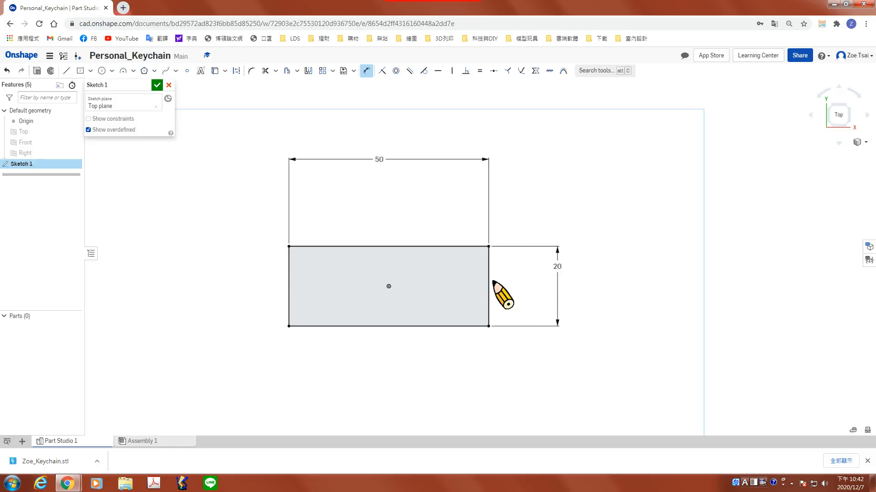
Move the 20 mm dimension text closer to the middle of the rectangle's height and finish the sketch
{"action": "left_click_drag", "start_coordinate": [557, 280], "coordinate": [556, 287]}
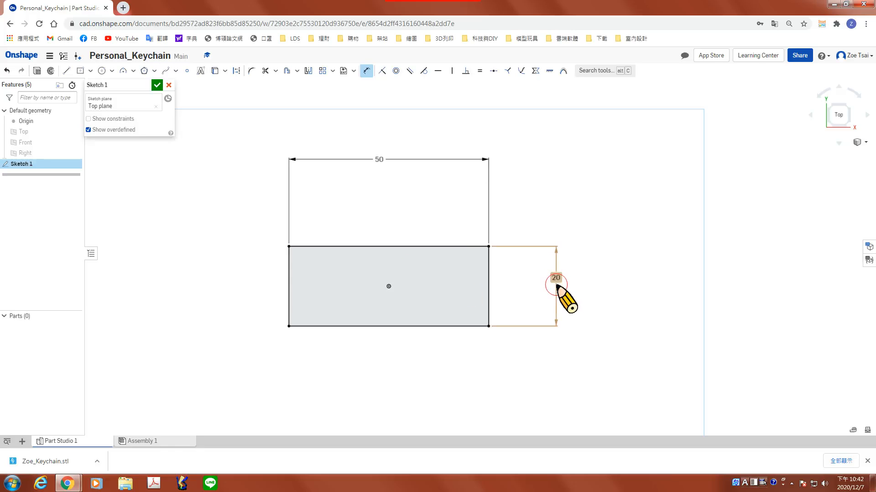
{"action": "scroll", "coordinate": [438, 305], "scroll_direction": "down", "scroll_amount": 5}
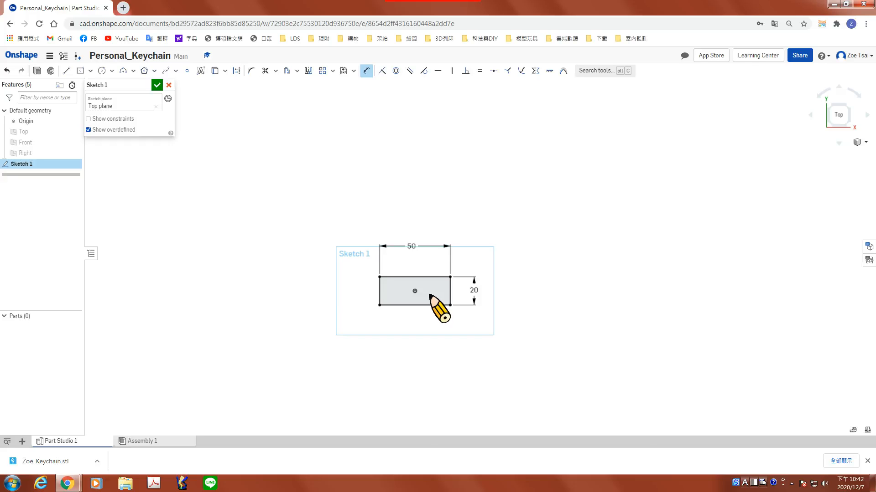
{"action": "scroll", "coordinate": [430, 296], "scroll_direction": "down", "scroll_amount": 2}
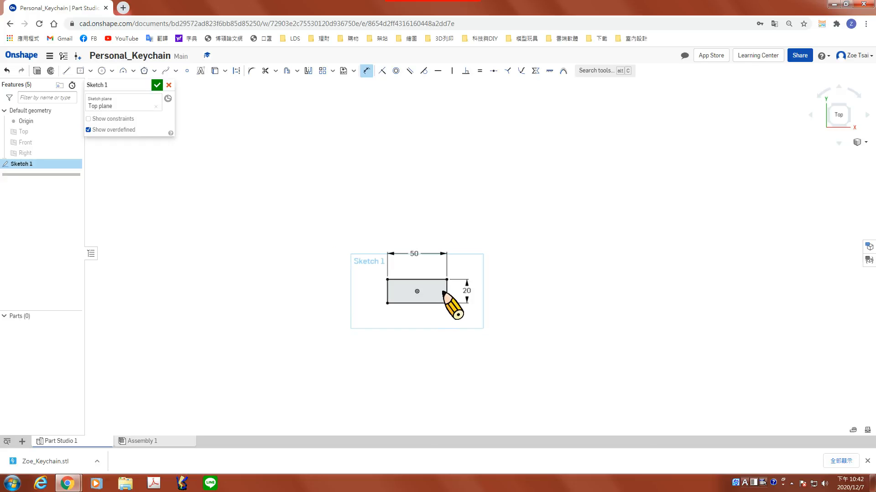
{"action": "scroll", "coordinate": [437, 294], "scroll_direction": "up", "scroll_amount": 5}
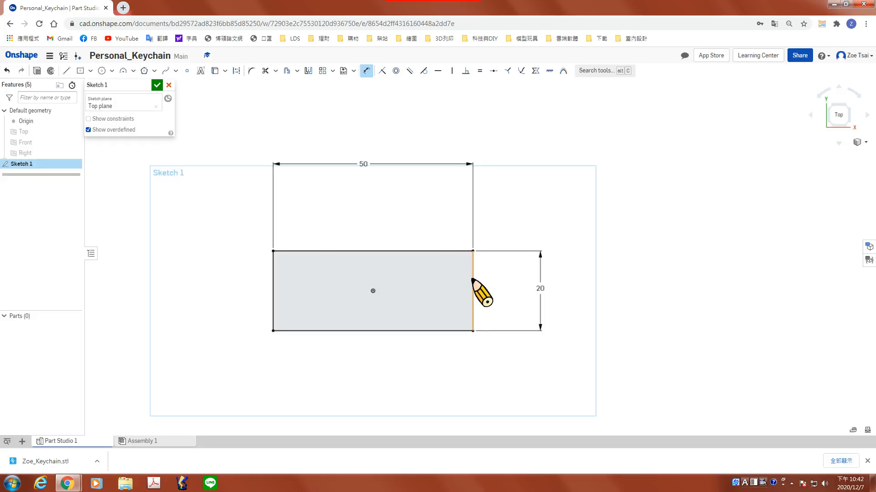
{"action": "left_click", "coordinate": [157, 85]}
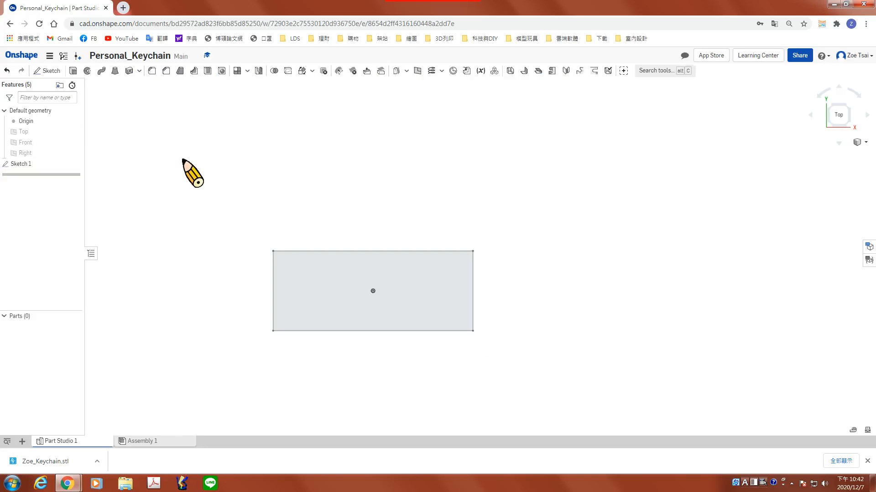
Extrude the rectangle sketch upward as a new solid with a blind depth of 2.4 mm
{"action": "right_click_drag", "start_coordinate": [188, 272], "coordinate": [194, 248]}
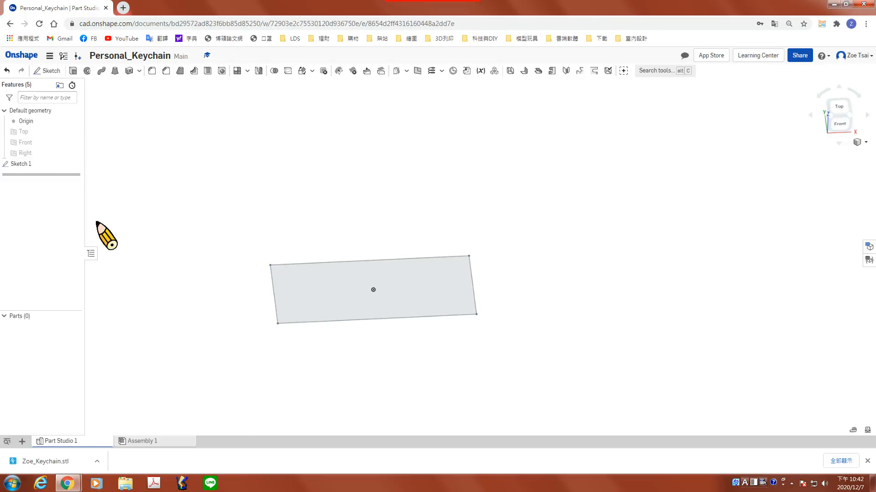
{"action": "left_click", "coordinate": [23, 164]}
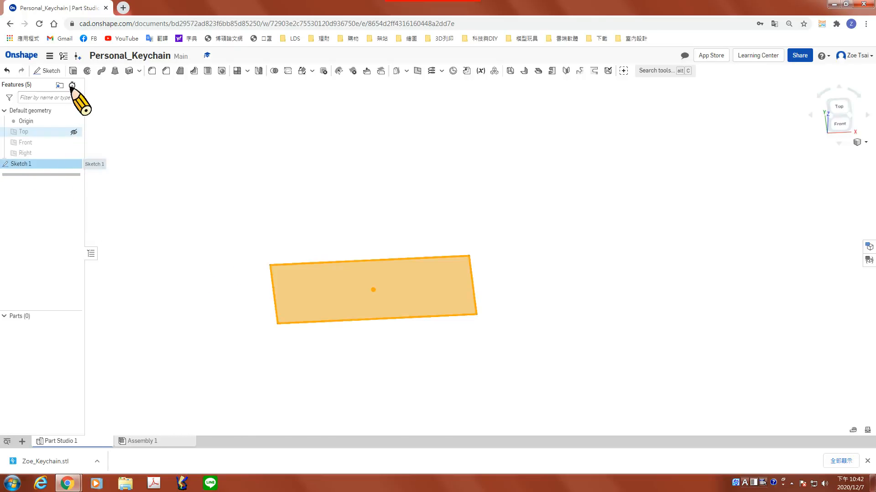
{"action": "left_click", "coordinate": [73, 71]}
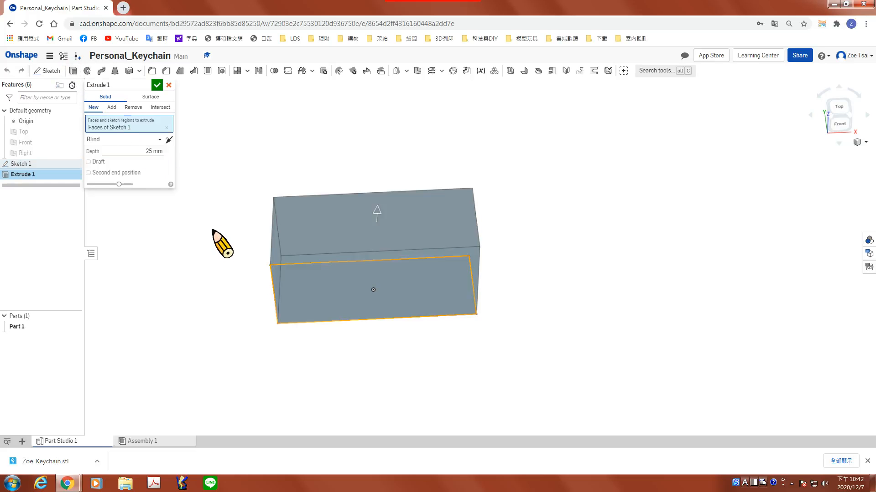
{"action": "mouse_move", "coordinate": [212, 231]}
{"action": "right_mouse_down"}
{"action": "mouse_move", "coordinate": [198, 190]}
{"action": "mouse_move", "coordinate": [221, 249]}
{"action": "mouse_move", "coordinate": [210, 243]}
{"action": "mouse_move", "coordinate": [209, 256]}
{"action": "right_mouse_up"}
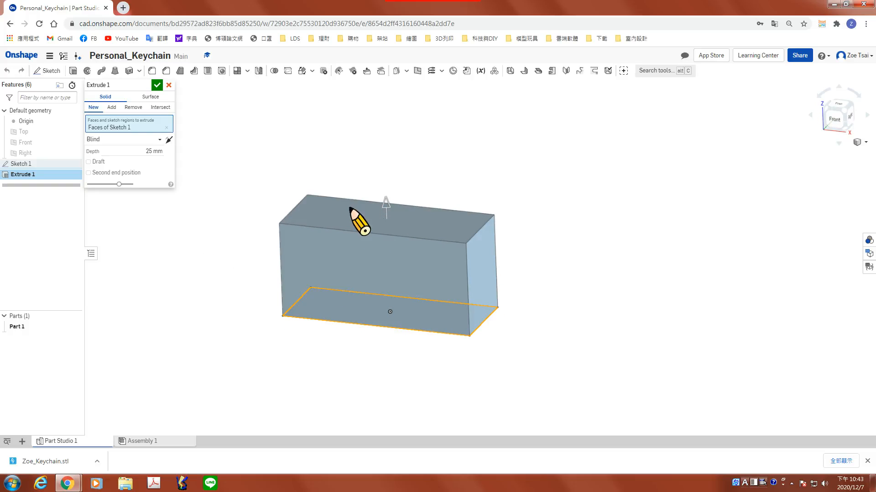
{"action": "left_click", "coordinate": [156, 152]}
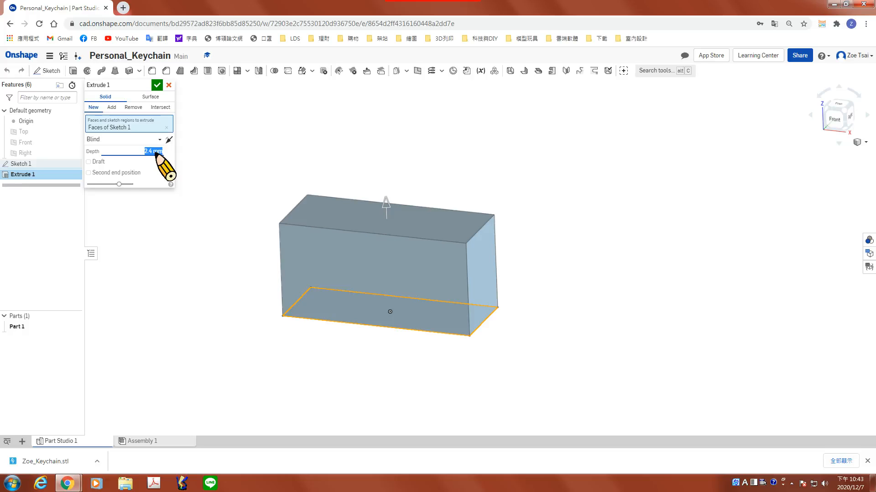
{"action": "left_click", "coordinate": [156, 85]}
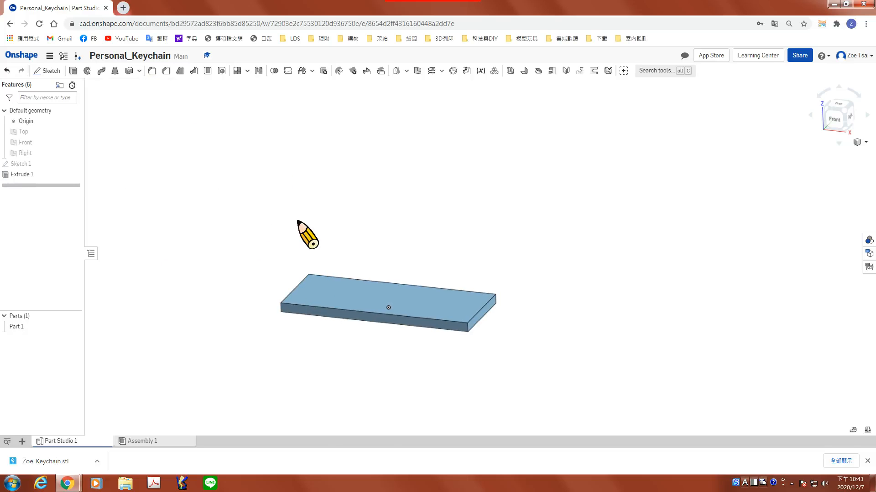
Examine the base plate and the vertical edge, edge midpoint and upper vertex at its front-right corner
{"action": "scroll", "coordinate": [348, 245], "scroll_direction": "up", "scroll_amount": 3}
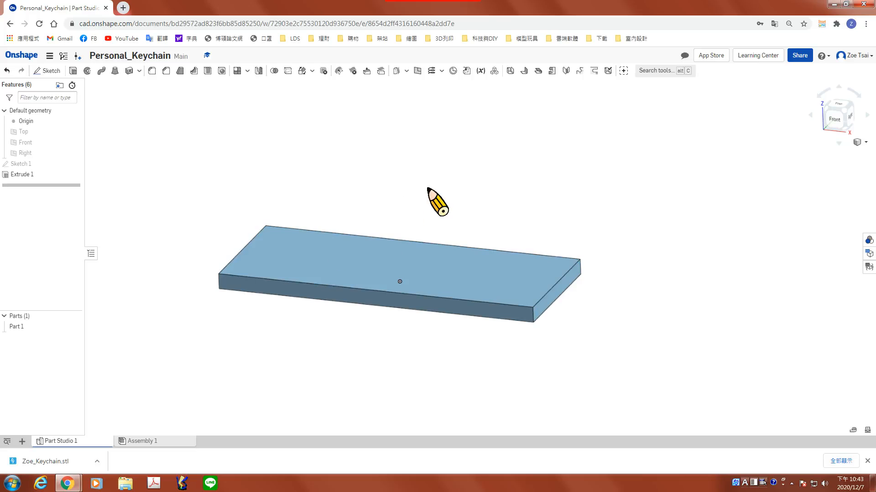
{"action": "right_click_drag", "start_coordinate": [518, 211], "coordinate": [582, 269]}
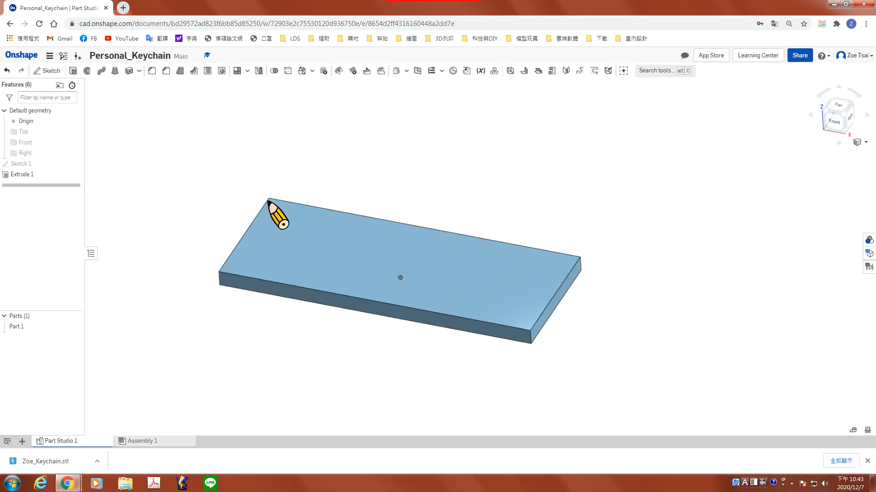
{"action": "right_click_drag", "start_coordinate": [364, 181], "coordinate": [443, 181]}
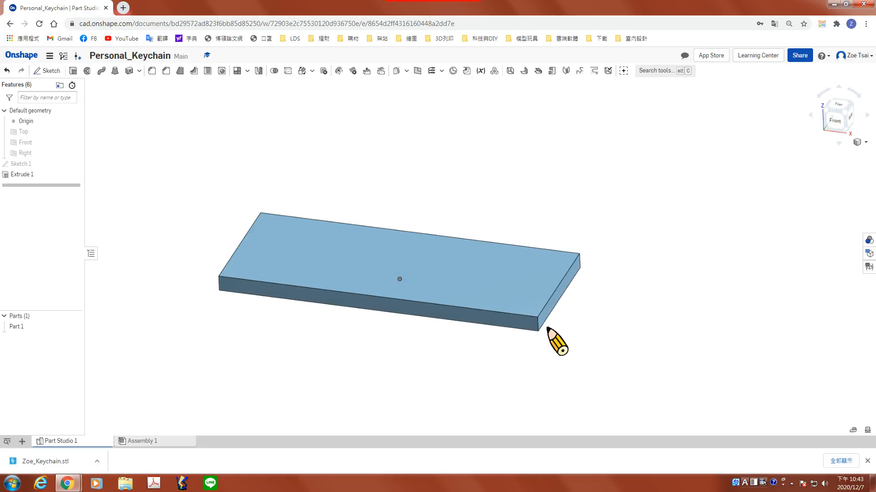
{"action": "scroll", "coordinate": [547, 327], "scroll_direction": "up", "scroll_amount": 5}
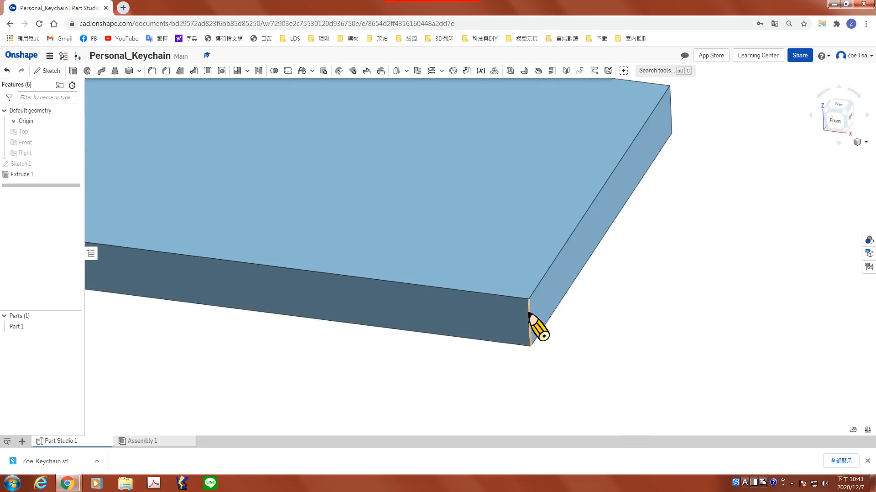
{"action": "left_click", "coordinate": [529, 310]}
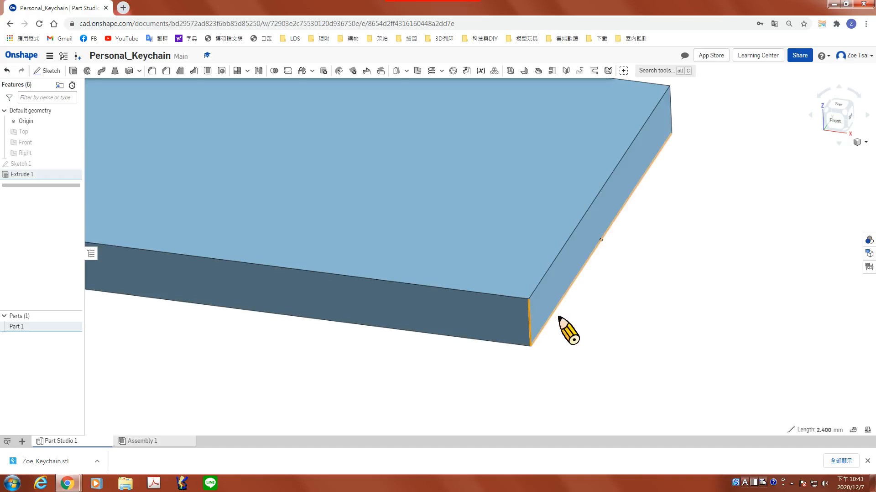
{"action": "left_click", "coordinate": [584, 323]}
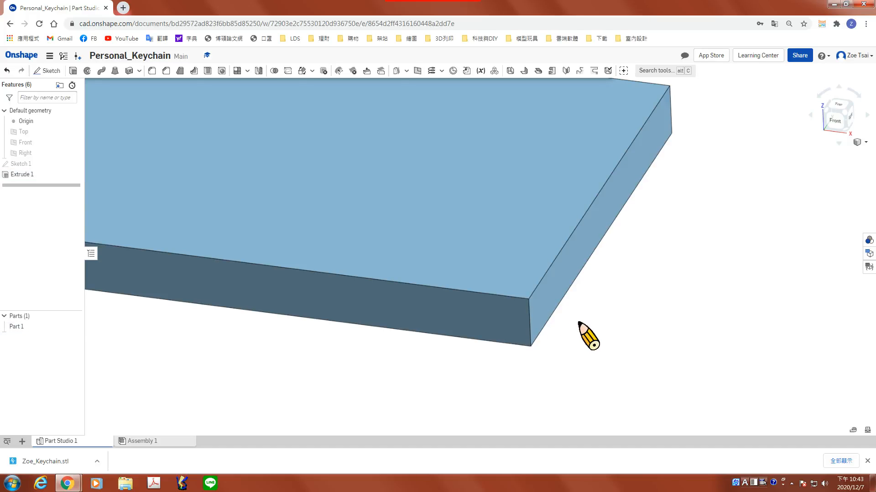
{"action": "left_click", "coordinate": [529, 323]}
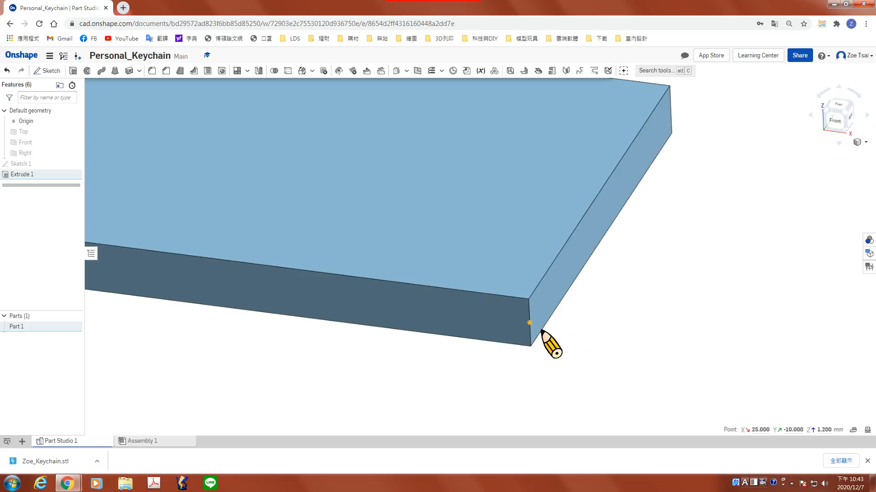
{"action": "left_click", "coordinate": [602, 326]}
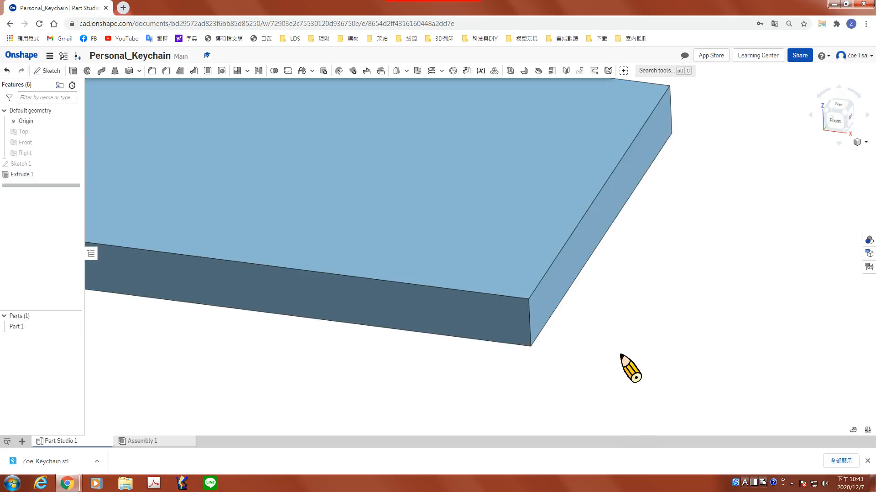
{"action": "left_click", "coordinate": [529, 299]}
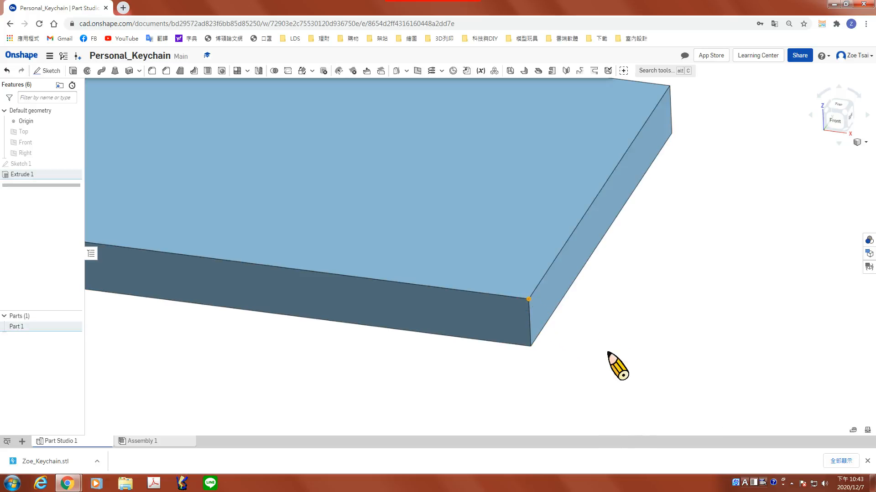
{"action": "scroll", "coordinate": [641, 372], "scroll_direction": "down", "scroll_amount": 3}
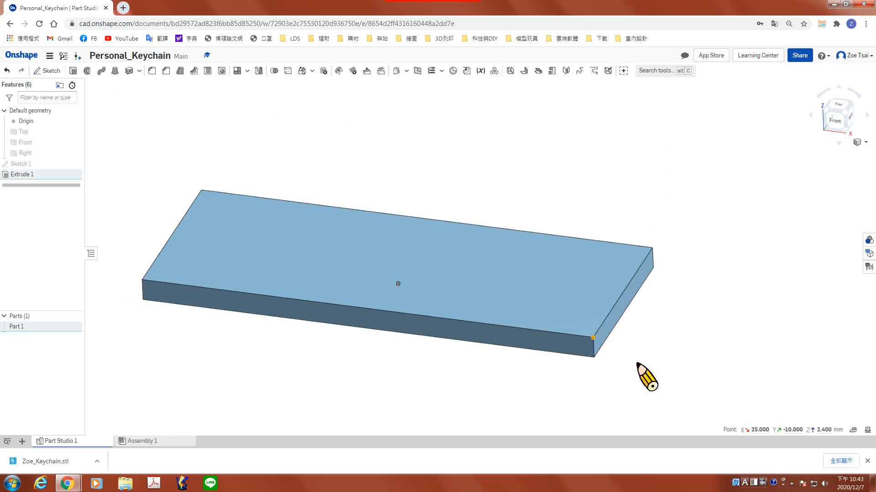
{"action": "scroll", "coordinate": [621, 363], "scroll_direction": "up", "scroll_amount": 3}
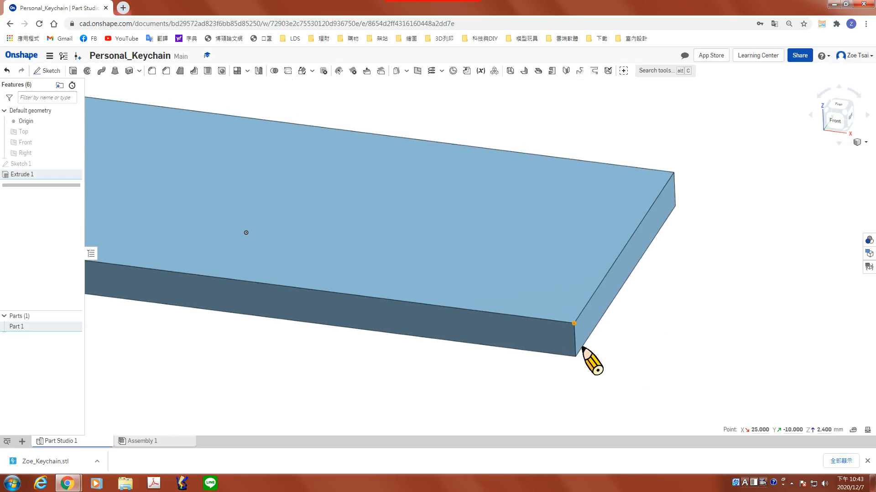
{"action": "left_click", "coordinate": [627, 359]}
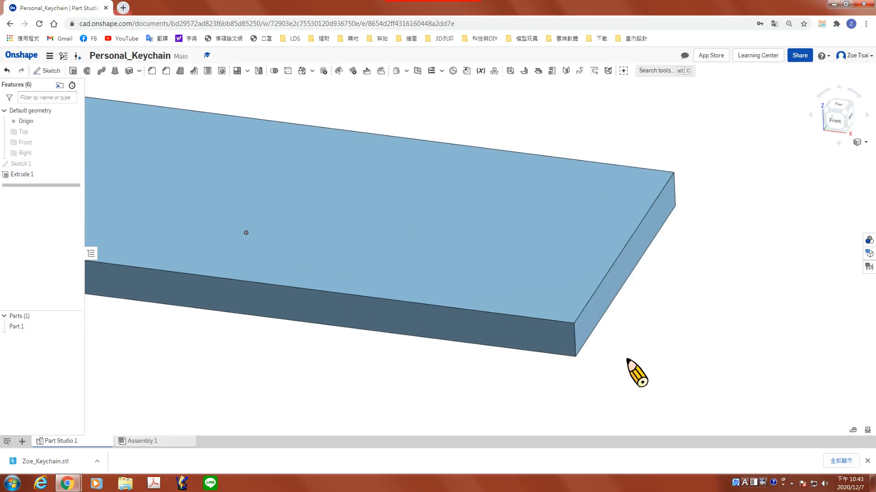
Fillet the four vertical corner edges of the base plate with a circular 3 mm radius
{"action": "left_click", "coordinate": [574, 334]}
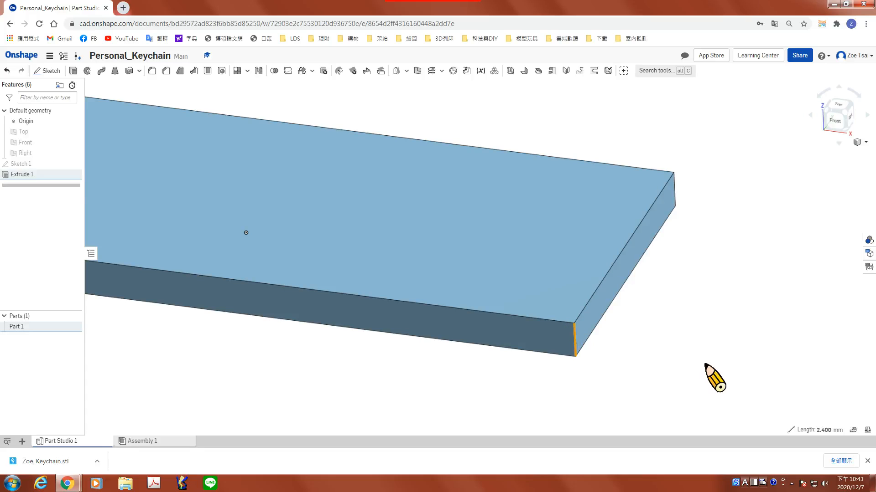
{"action": "left_click", "coordinate": [614, 289]}
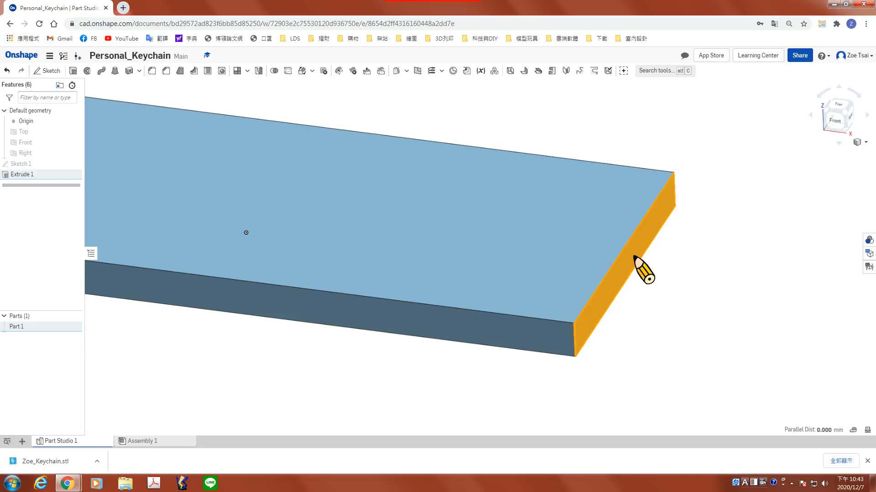
{"action": "left_click", "coordinate": [634, 257]}
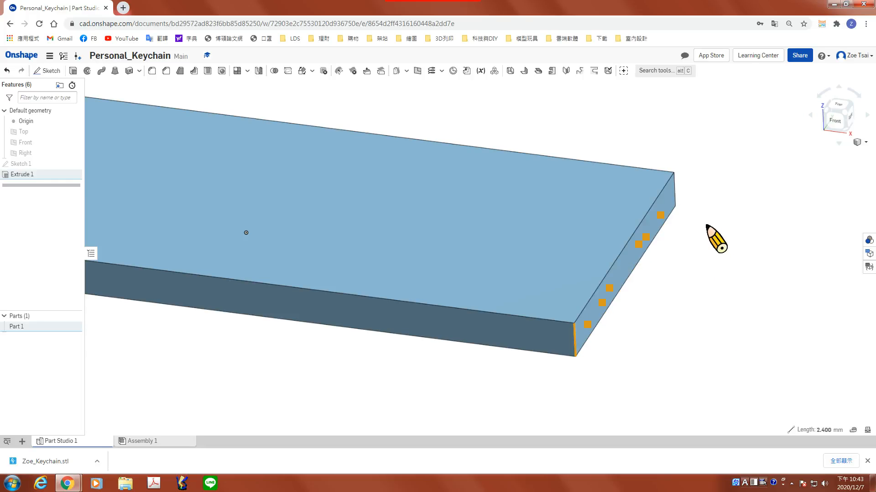
{"action": "left_click", "coordinate": [674, 181]}
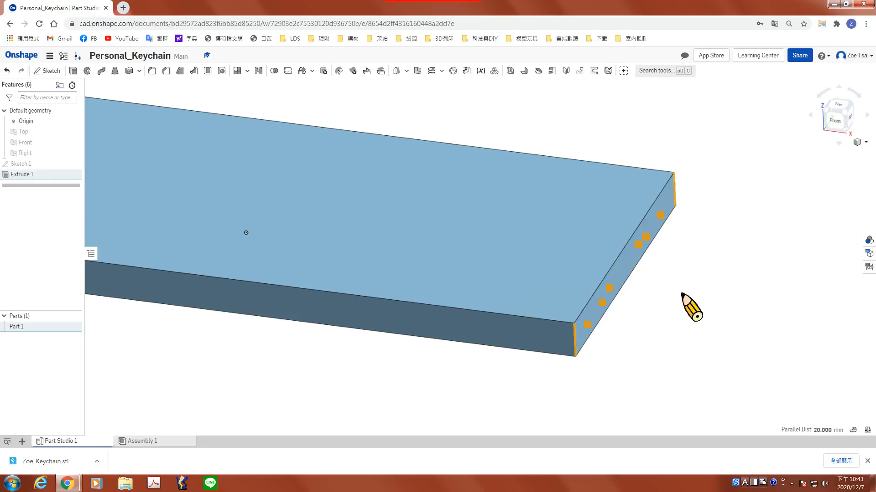
{"action": "scroll", "coordinate": [680, 294], "scroll_direction": "up", "scroll_amount": 3}
{"action": "middle_click_drag", "start_coordinate": [326, 331], "coordinate": [431, 337]}
{"action": "scroll", "coordinate": [267, 300], "scroll_direction": "down", "scroll_amount": 5}
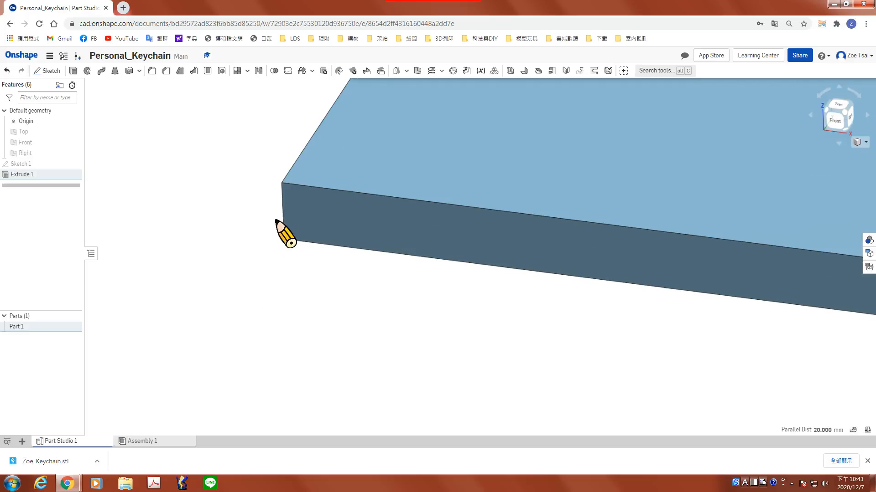
{"action": "right_click_drag", "start_coordinate": [234, 377], "coordinate": [280, 266]}
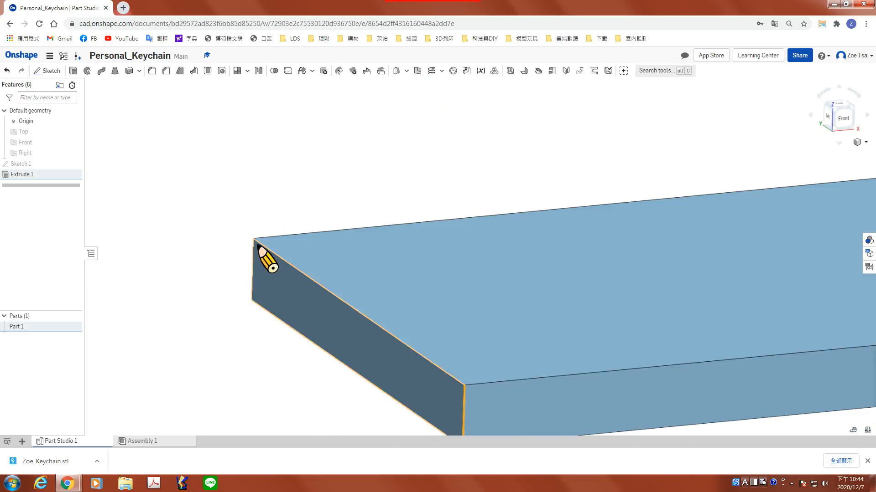
{"action": "scroll", "coordinate": [252, 275], "scroll_direction": "up", "scroll_amount": 4}
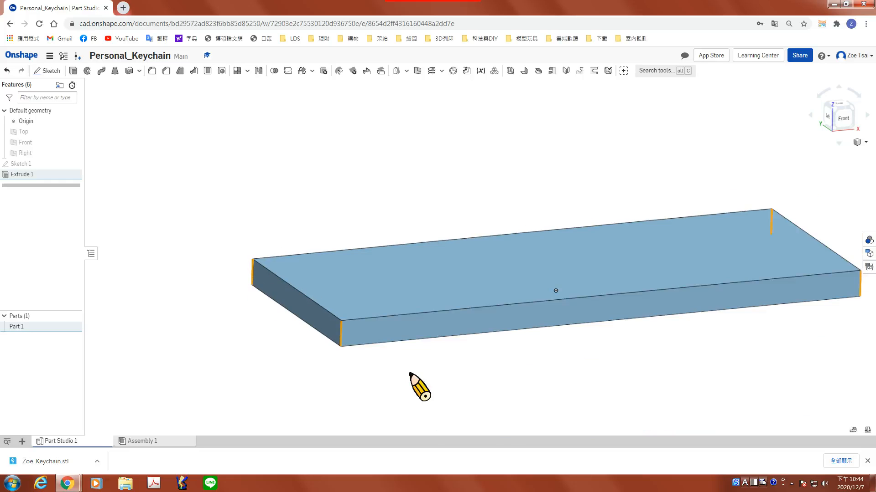
{"action": "right_click_drag", "start_coordinate": [410, 372], "coordinate": [481, 336]}
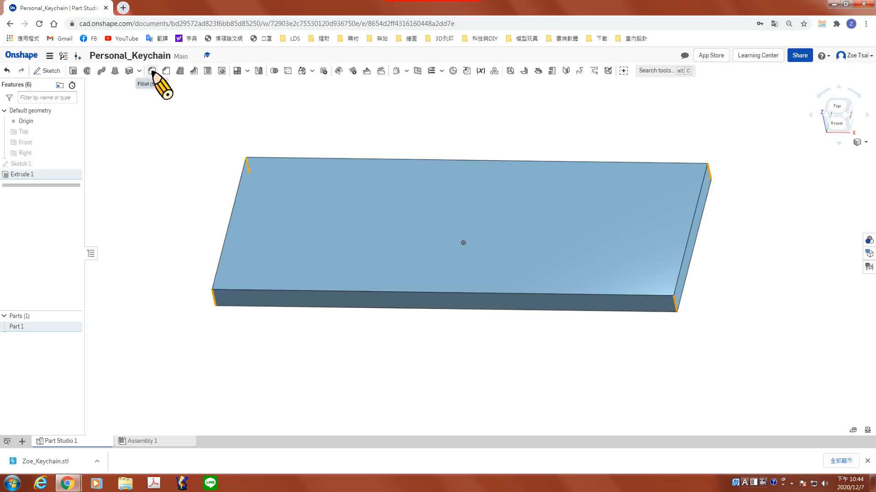
{"action": "left_click", "coordinate": [152, 71]}
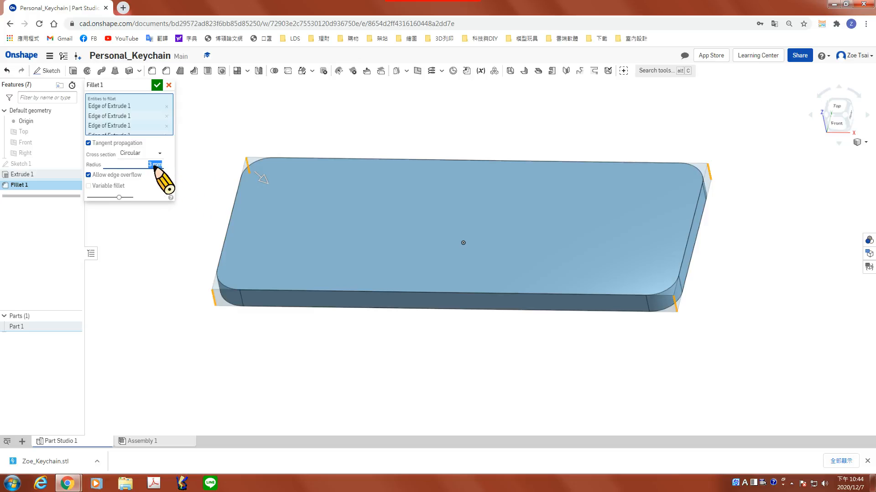
{"action": "left_click", "coordinate": [157, 85]}
Start a new sketch on the top face of the rounded plate
{"action": "mouse_move", "coordinate": [176, 156]}
{"action": "right_mouse_down"}
{"action": "mouse_move", "coordinate": [195, 201]}
{"action": "mouse_move", "coordinate": [165, 218]}
{"action": "mouse_move", "coordinate": [180, 171]}
{"action": "mouse_move", "coordinate": [211, 203]}
{"action": "mouse_move", "coordinate": [208, 188]}
{"action": "mouse_move", "coordinate": [189, 208]}
{"action": "mouse_move", "coordinate": [210, 184]}
{"action": "mouse_move", "coordinate": [212, 221]}
{"action": "right_mouse_up"}
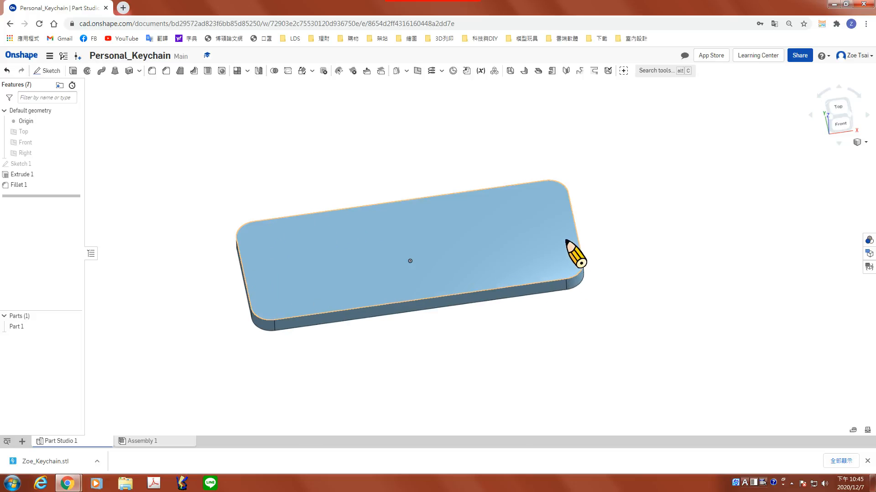
{"action": "mouse_move", "coordinate": [347, 156]}
{"action": "right_mouse_down"}
{"action": "mouse_move", "coordinate": [335, 157]}
{"action": "mouse_move", "coordinate": [345, 170]}
{"action": "right_mouse_up"}
{"action": "mouse_move", "coordinate": [257, 151]}
{"action": "right_mouse_down"}
{"action": "mouse_move", "coordinate": [248, 169]}
{"action": "mouse_move", "coordinate": [238, 154]}
{"action": "right_mouse_up"}
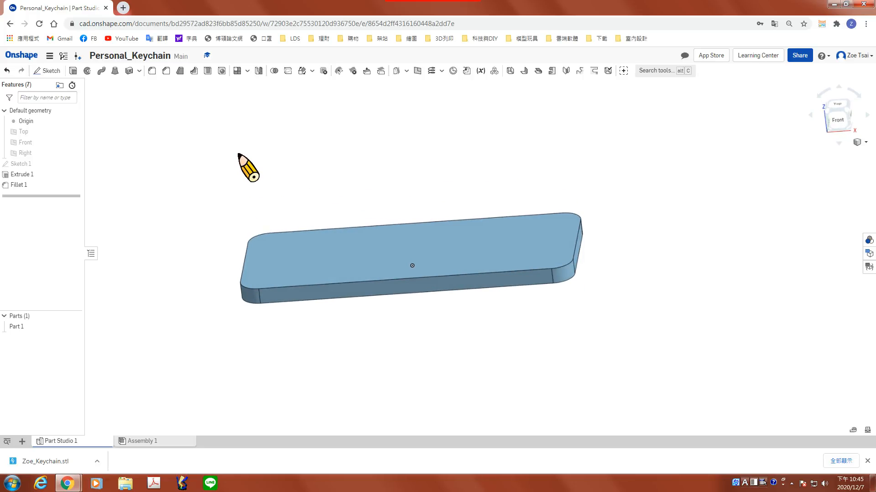
{"action": "left_click", "coordinate": [279, 253]}
{"action": "mouse_move", "coordinate": [211, 273]}
{"action": "right_mouse_down"}
{"action": "mouse_move", "coordinate": [211, 250]}
{"action": "mouse_move", "coordinate": [212, 293]}
{"action": "right_mouse_up"}
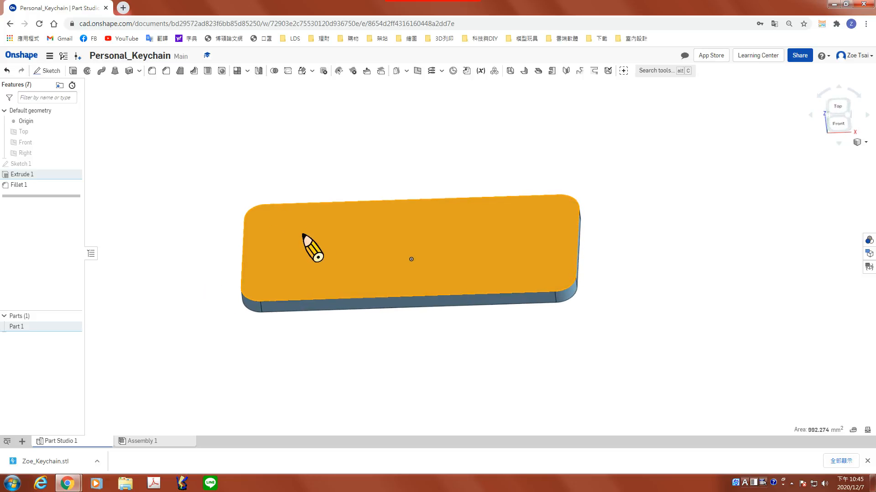
{"action": "left_click", "coordinate": [50, 70]}
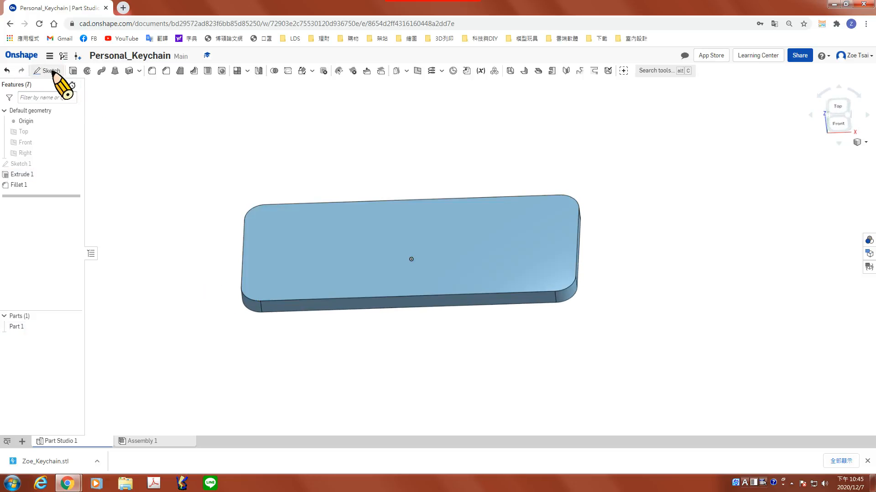
{"action": "mouse_move", "coordinate": [167, 294]}
{"action": "right_mouse_down"}
{"action": "mouse_move", "coordinate": [168, 274]}
{"action": "mouse_move", "coordinate": [302, 226]}
{"action": "mouse_move", "coordinate": [299, 247]}
{"action": "right_mouse_up"}
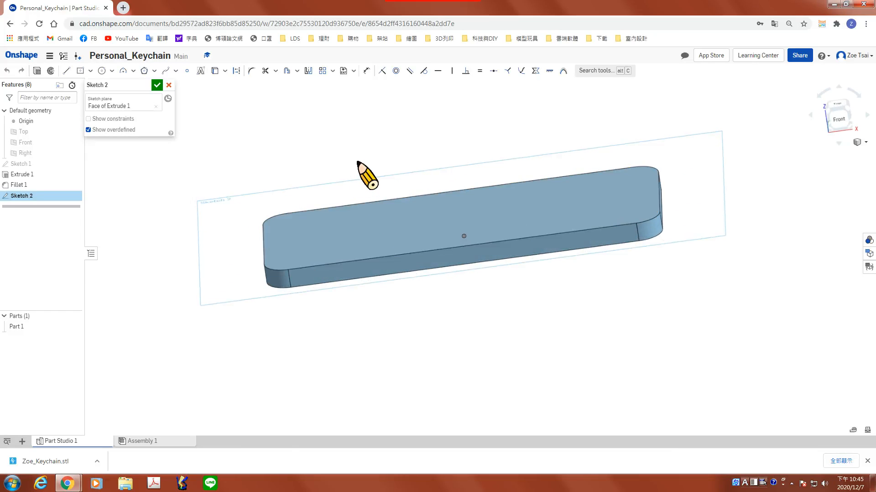
{"action": "right_click_drag", "start_coordinate": [357, 162], "coordinate": [385, 212]}
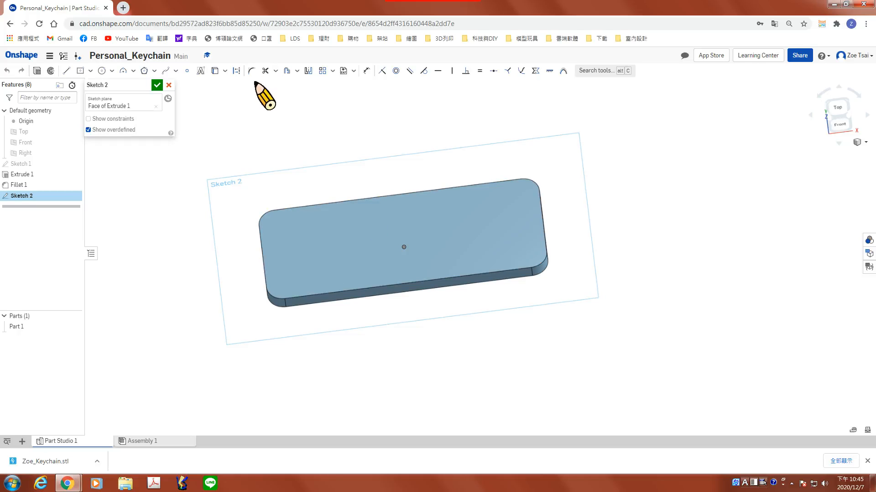
Offset the outline of the plate's top face inward by 0.8 mm in the sketch
{"action": "left_click", "coordinate": [287, 71]}
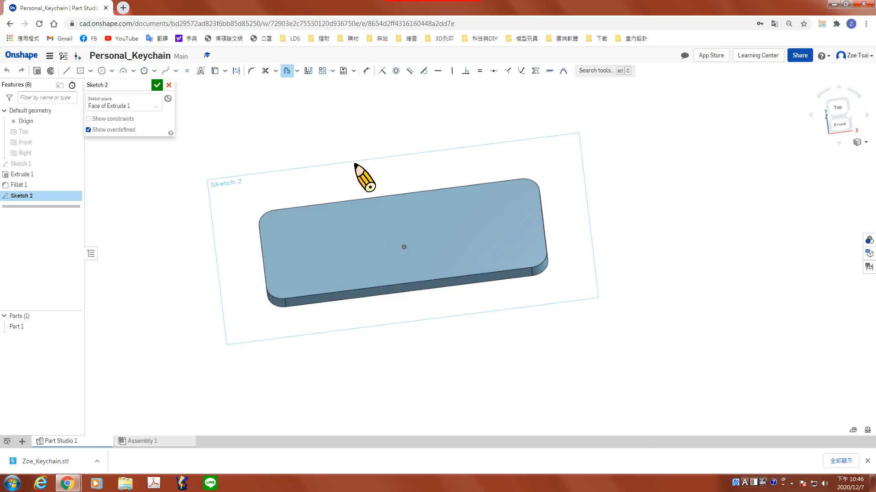
{"action": "left_click", "coordinate": [350, 231]}
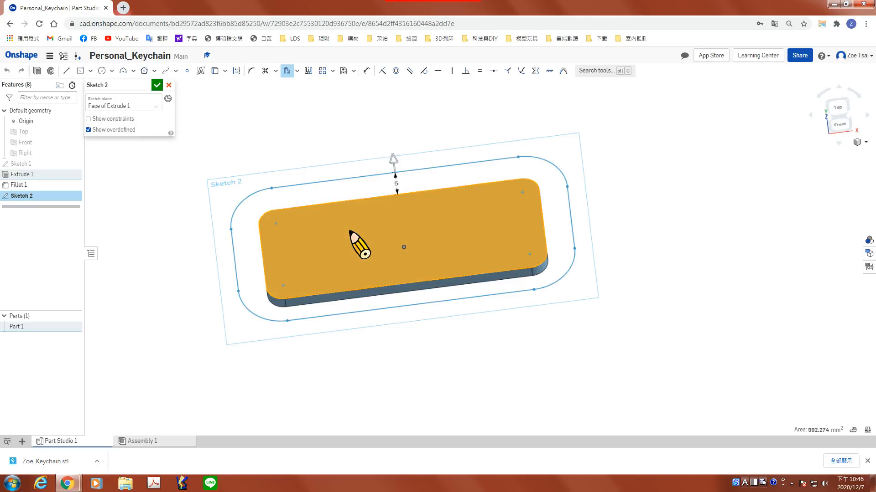
{"action": "left_click", "coordinate": [374, 166]}
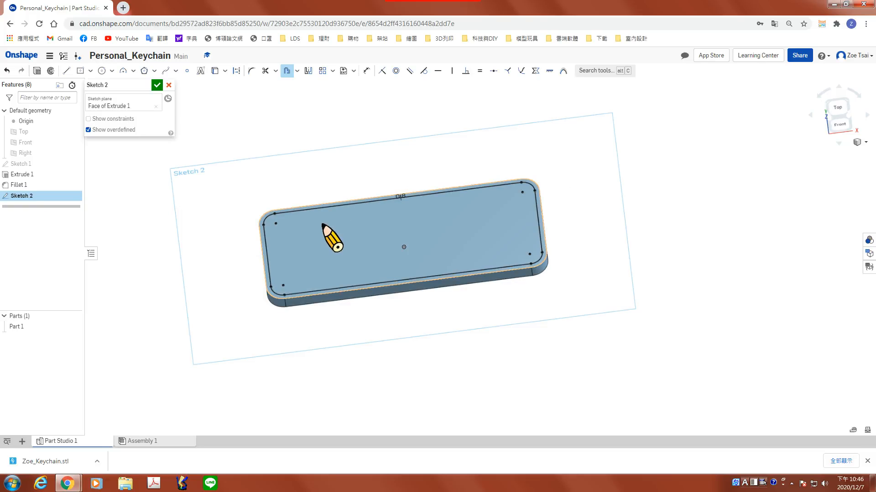
{"action": "scroll", "coordinate": [322, 237], "scroll_direction": "up", "scroll_amount": 2}
{"action": "scroll", "coordinate": [361, 213], "scroll_direction": "up", "scroll_amount": 4}
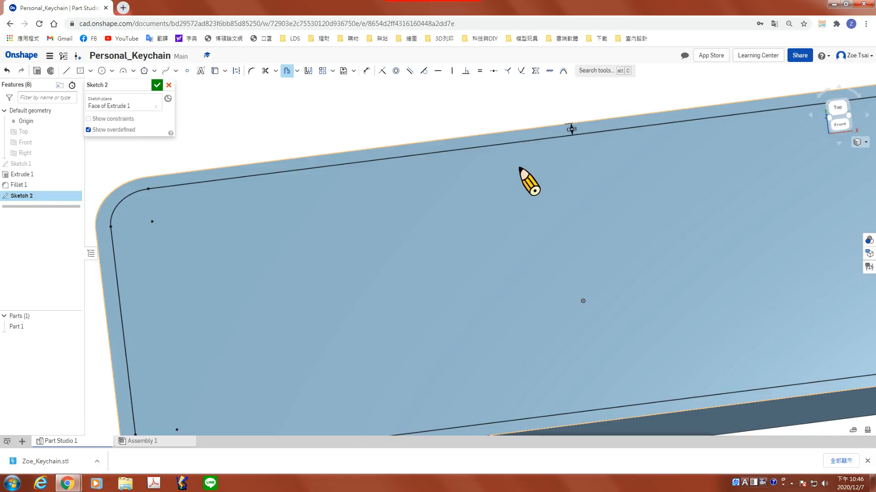
{"action": "scroll", "coordinate": [432, 239], "scroll_direction": "up", "scroll_amount": 2}
{"action": "scroll", "coordinate": [473, 212], "scroll_direction": "up", "scroll_amount": 2}
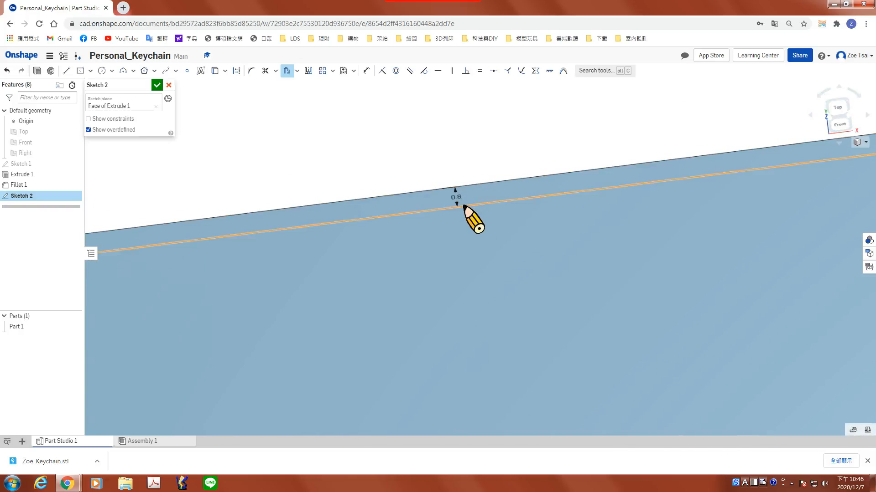
{"action": "scroll", "coordinate": [461, 209], "scroll_direction": "down", "scroll_amount": 5}
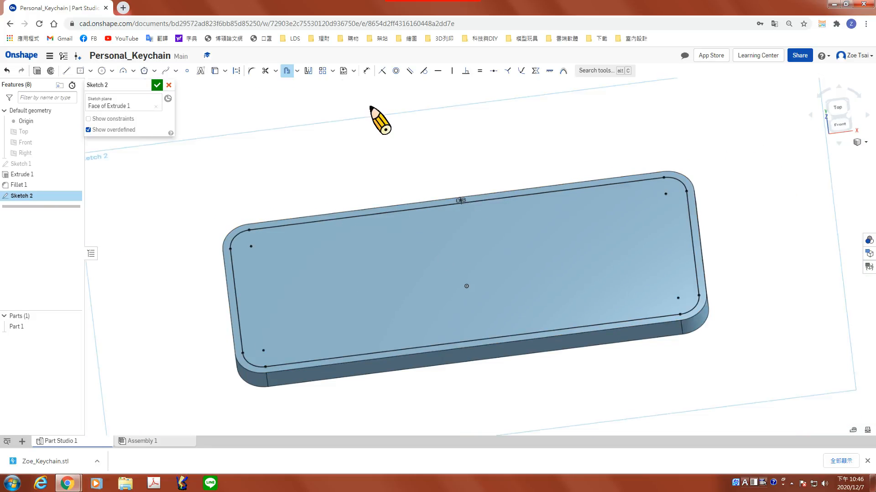
Offset the outline of the plate's top face inward by 2 mm as a second border line and finish the sketch
{"action": "left_click", "coordinate": [287, 71]}
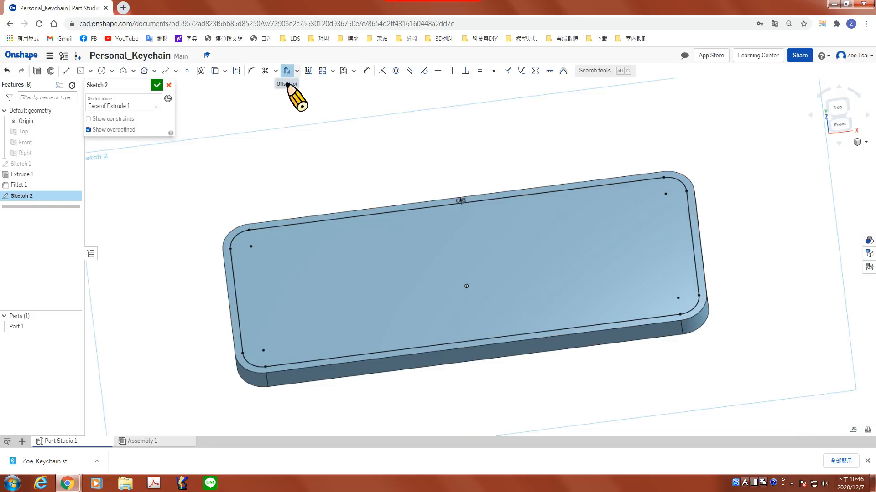
{"action": "left_click", "coordinate": [344, 257]}
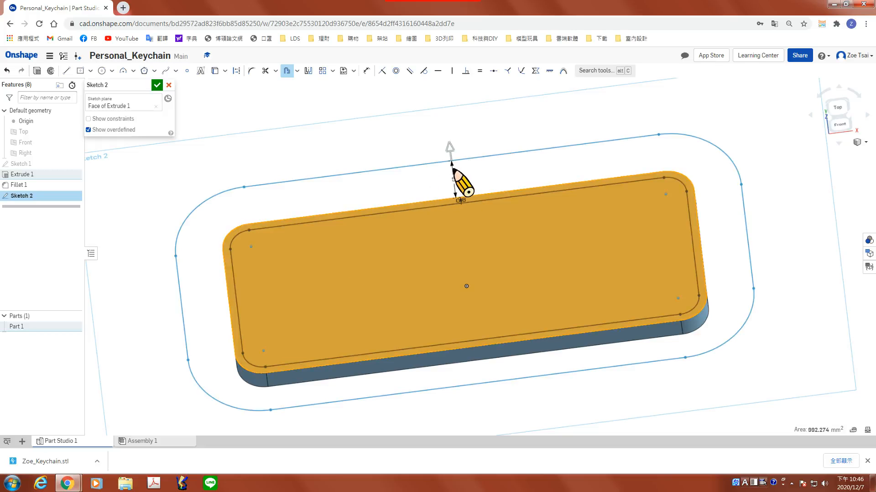
{"action": "left_click", "coordinate": [463, 137]}
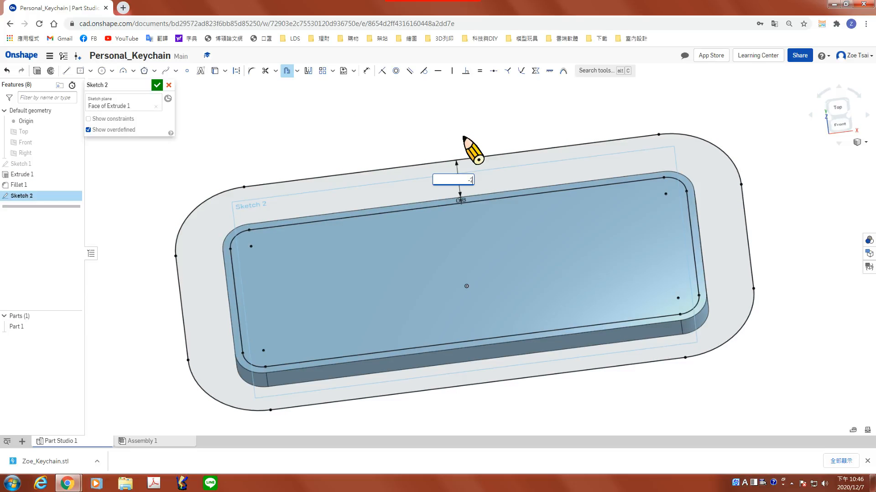
{"action": "type", "text": "-2"}
{"action": "key", "text": "Return"}
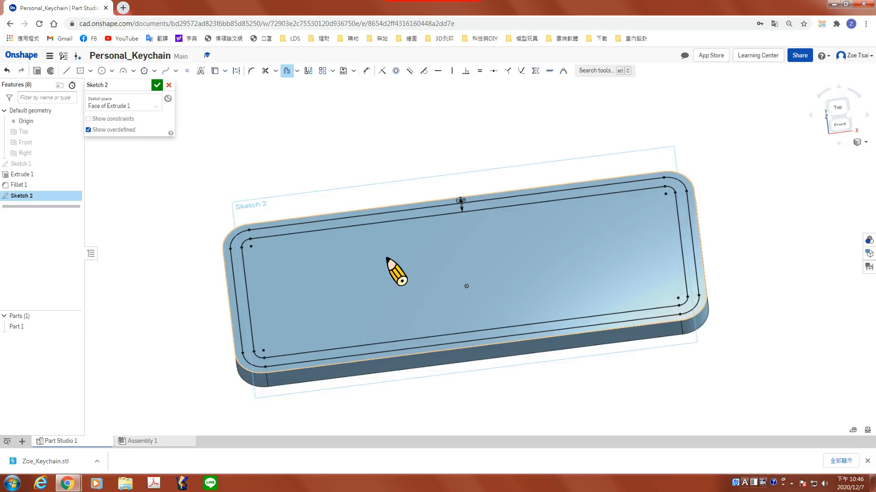
{"action": "scroll", "coordinate": [387, 259], "scroll_direction": "up", "scroll_amount": 3}
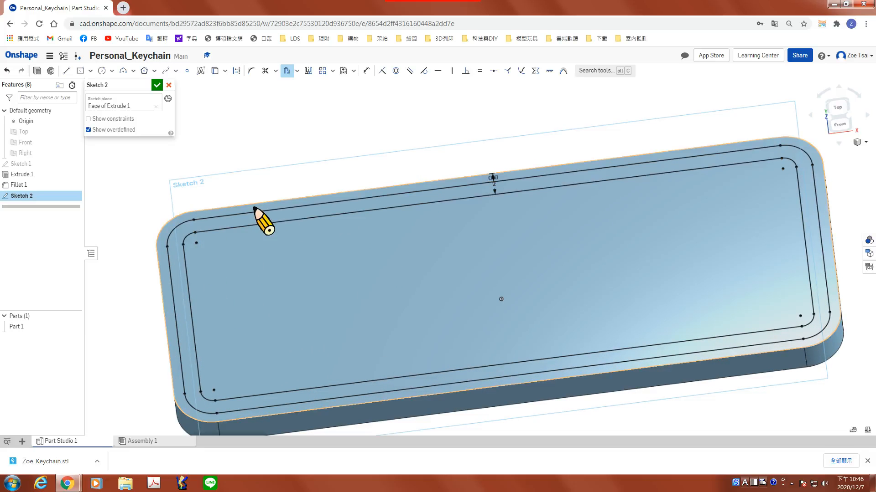
{"action": "scroll", "coordinate": [343, 232], "scroll_direction": "down", "scroll_amount": 3}
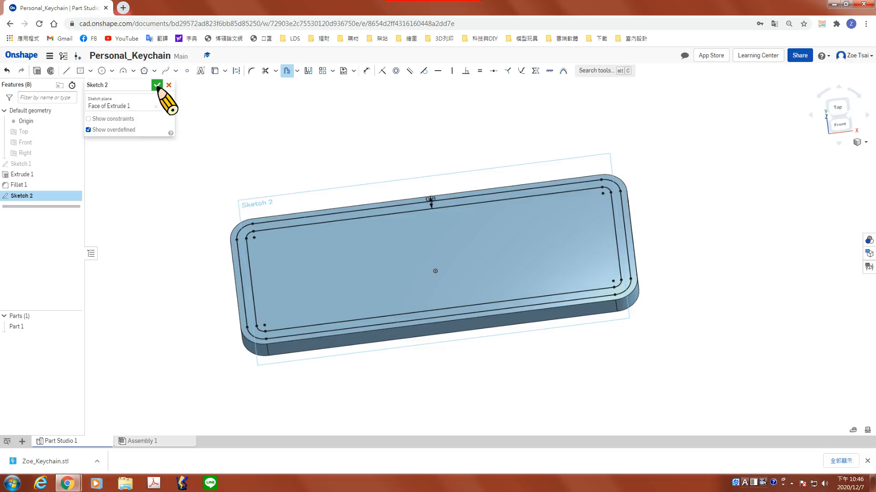
{"action": "left_click", "coordinate": [157, 86]}
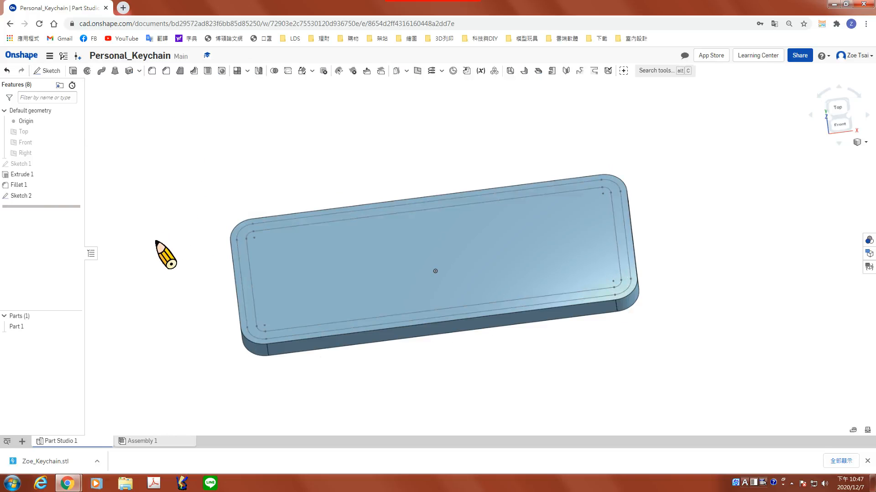
Examine the closed sketch regions on the plate's top face: the narrow border ring and the large inner area
{"action": "mouse_move", "coordinate": [155, 241]}
{"action": "right_mouse_down"}
{"action": "mouse_move", "coordinate": [150, 233]}
{"action": "mouse_move", "coordinate": [162, 251]}
{"action": "mouse_move", "coordinate": [129, 260]}
{"action": "right_mouse_up"}
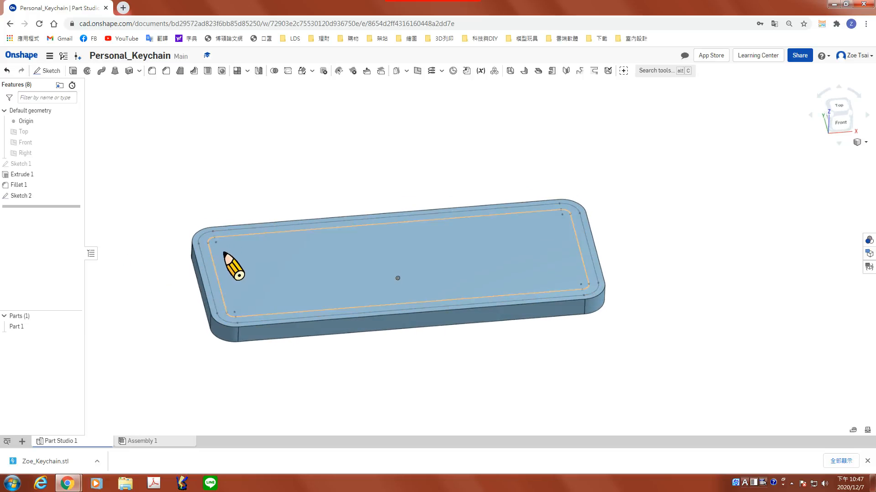
{"action": "scroll", "coordinate": [230, 267], "scroll_direction": "down", "scroll_amount": 2}
{"action": "left_click", "coordinate": [201, 253]}
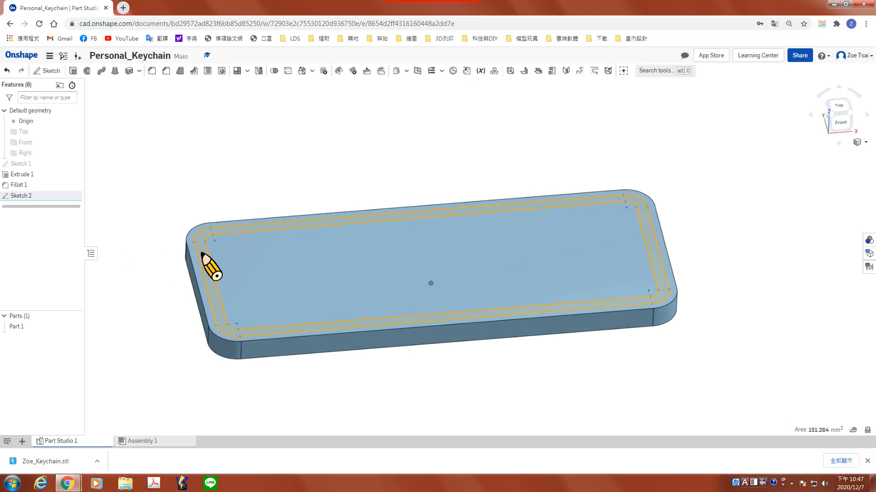
{"action": "left_click", "coordinate": [137, 226]}
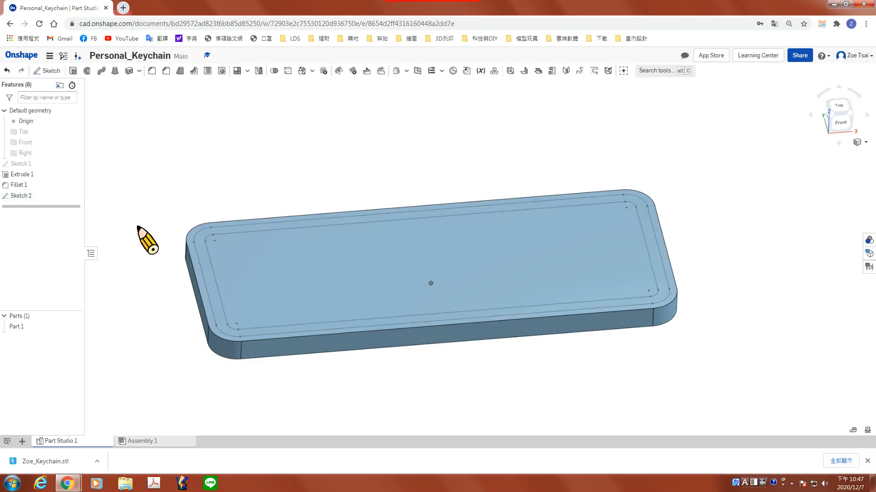
{"action": "left_click", "coordinate": [235, 252]}
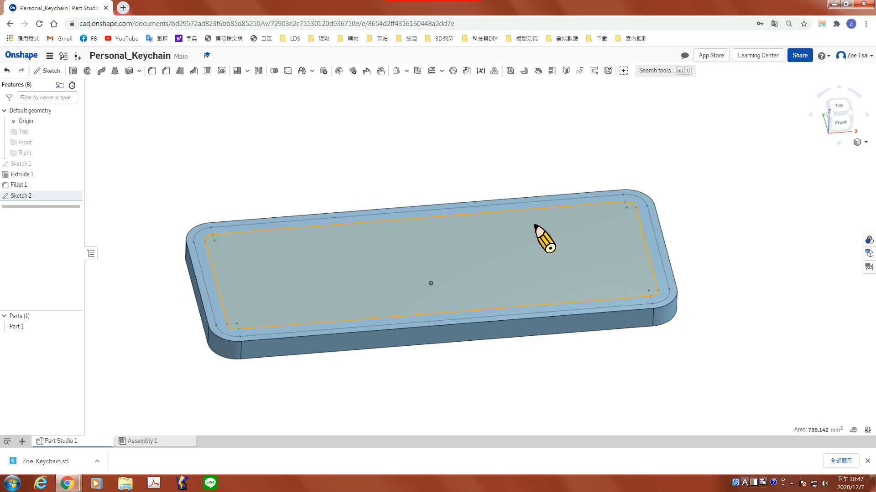
{"action": "left_click", "coordinate": [148, 252]}
{"action": "left_click", "coordinate": [191, 264]}
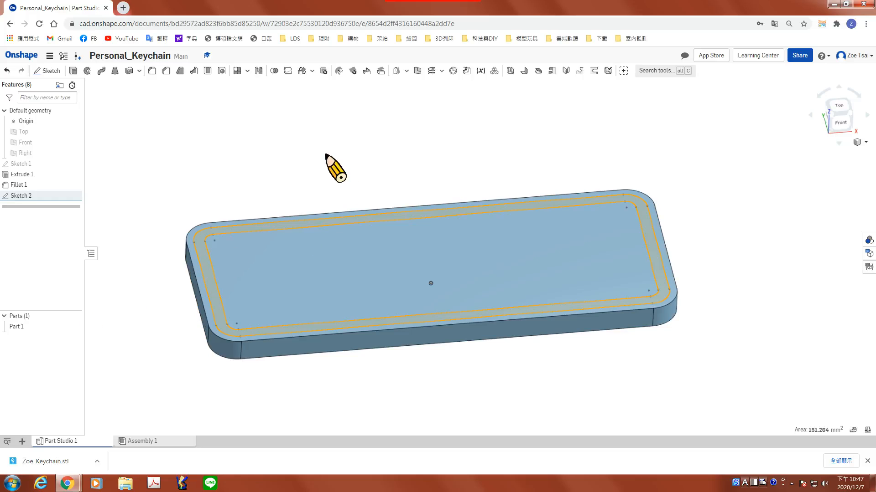
{"action": "right_click_drag", "start_coordinate": [291, 180], "coordinate": [272, 187]}
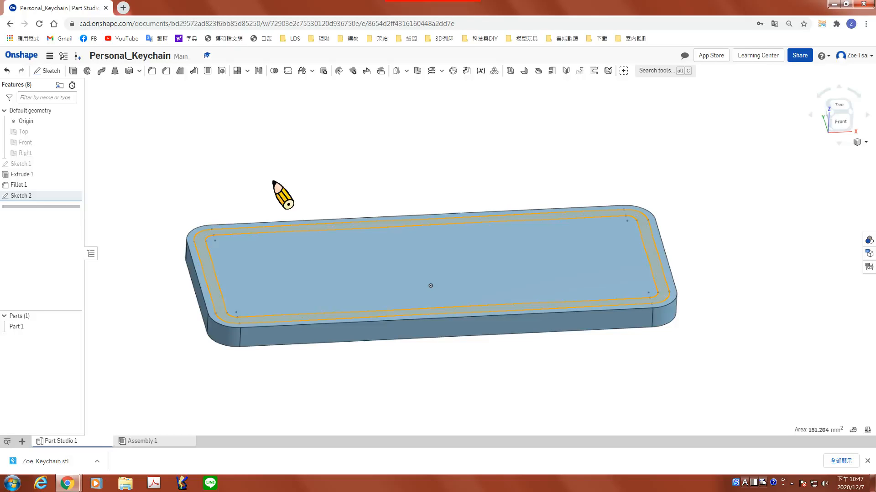
{"action": "left_click", "coordinate": [272, 180]}
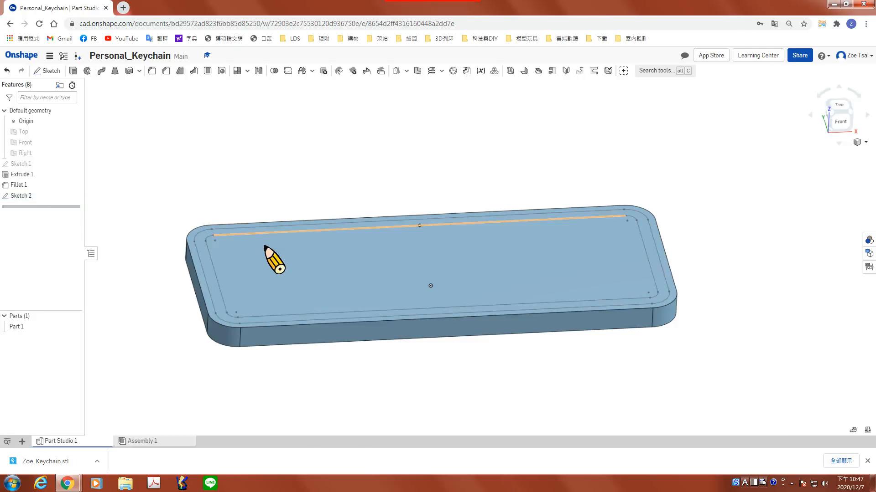
{"action": "left_click", "coordinate": [264, 247]}
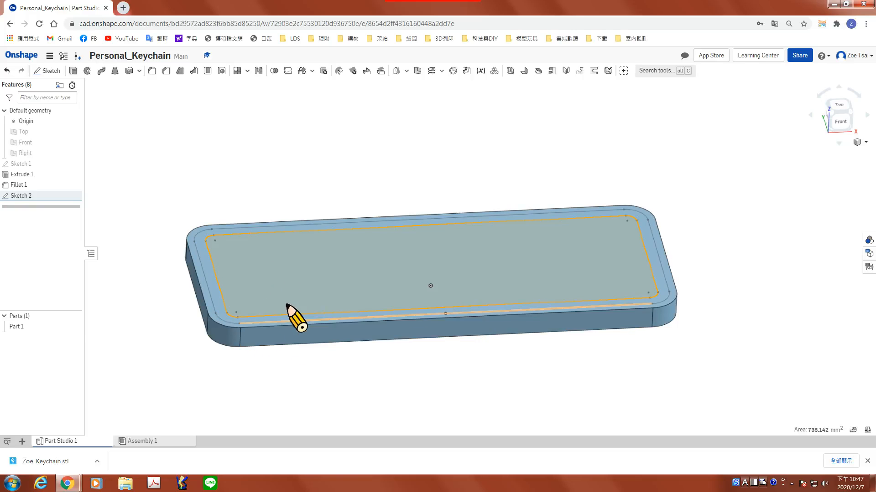
{"action": "left_click", "coordinate": [217, 192]}
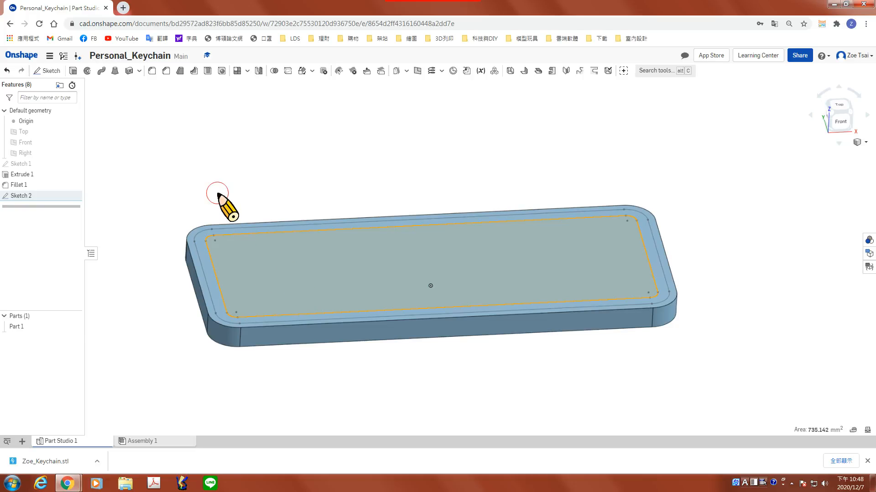
Extrude the border ring between the two offset outlines 1 mm upward, adding it to the plate
{"action": "left_click", "coordinate": [204, 246]}
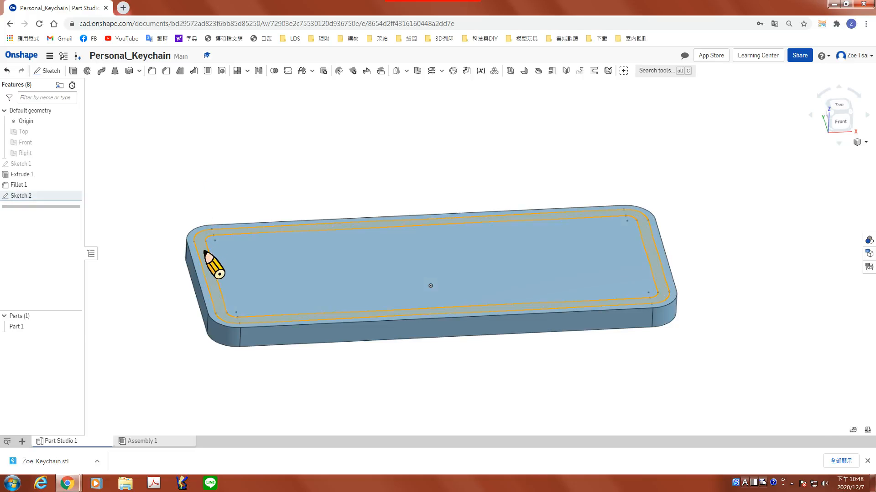
{"action": "left_click", "coordinate": [73, 70]}
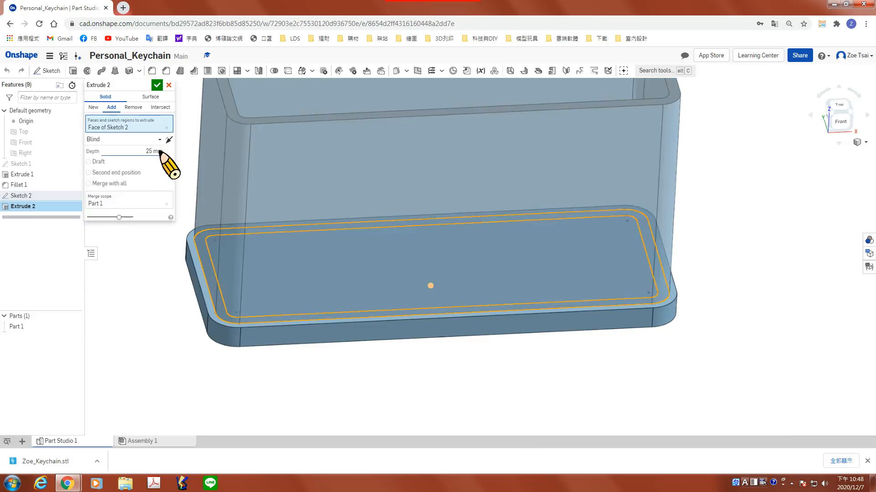
{"action": "left_click", "coordinate": [159, 151]}
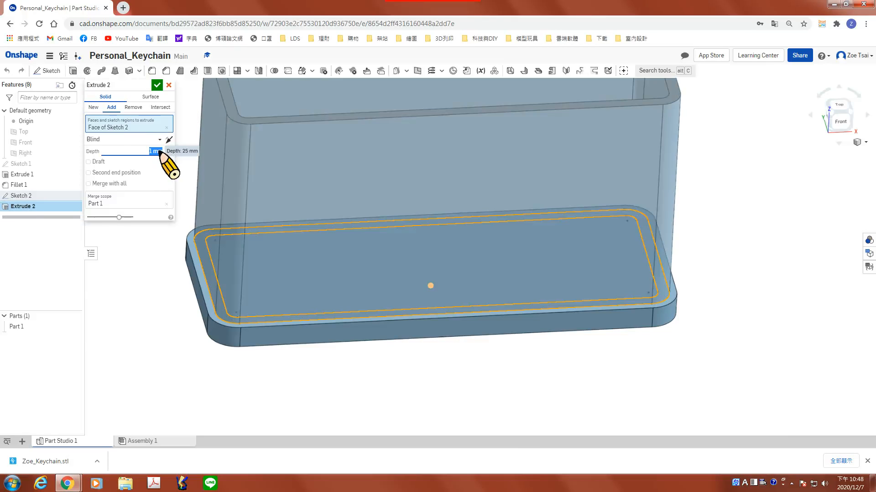
{"action": "left_click", "coordinate": [157, 85]}
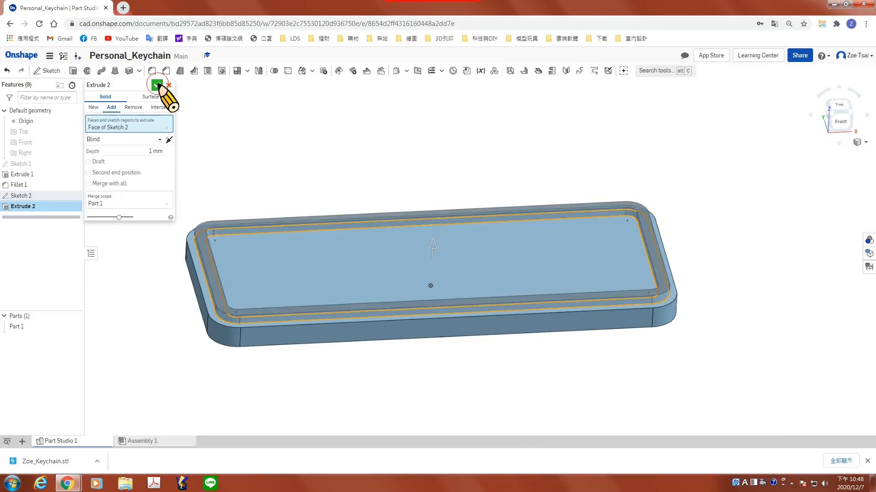
Start a new sketch on the recessed floor face inside the raised border
{"action": "right_click_drag", "start_coordinate": [324, 168], "coordinate": [306, 168]}
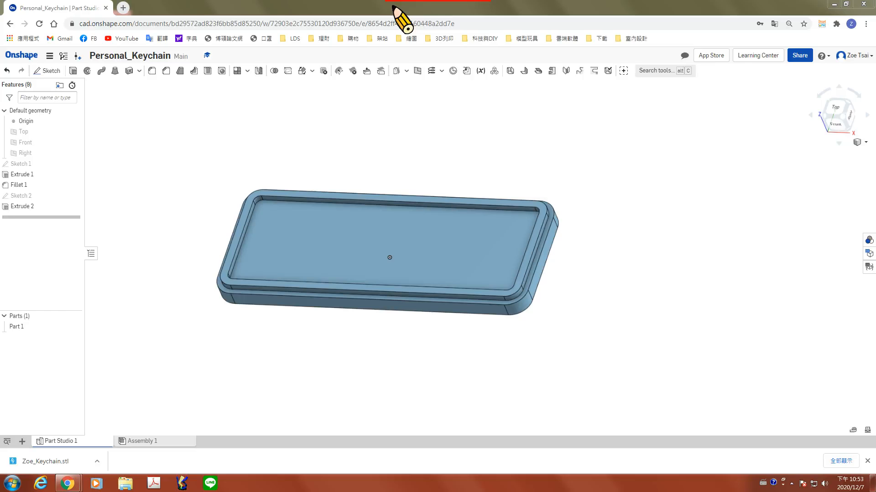
{"action": "left_click", "coordinate": [283, 219]}
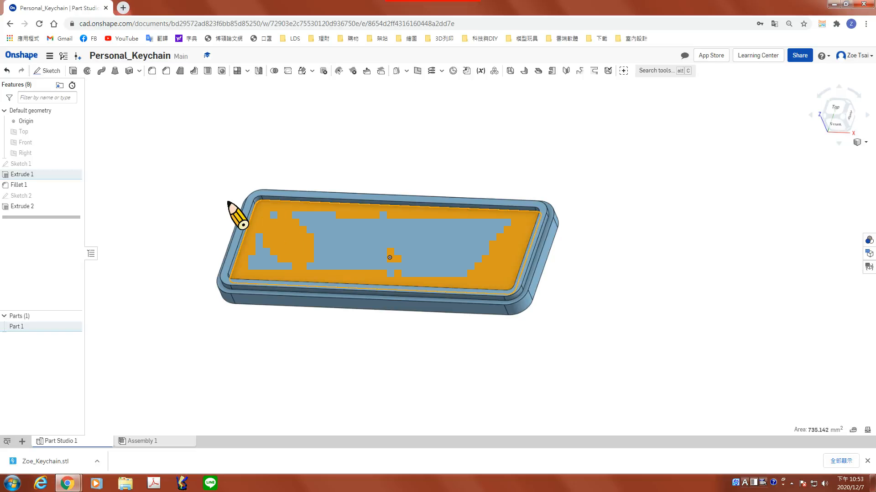
{"action": "left_click", "coordinate": [48, 72]}
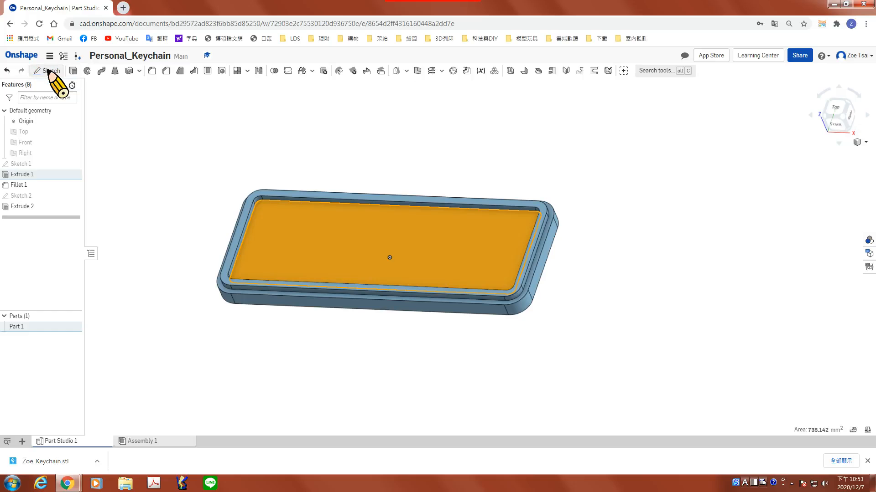
{"action": "left_click", "coordinate": [836, 109]}
{"action": "scroll", "coordinate": [532, 187], "scroll_direction": "down", "scroll_amount": 3}
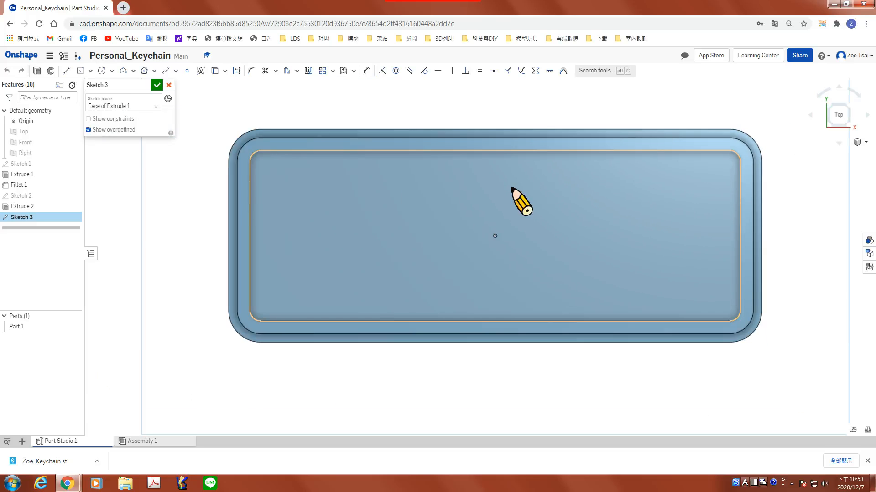
Sketch a circle in the upper-left inner corner of the recess and set its diameter to 3 mm
{"action": "scroll", "coordinate": [305, 192], "scroll_direction": "up", "scroll_amount": 3}
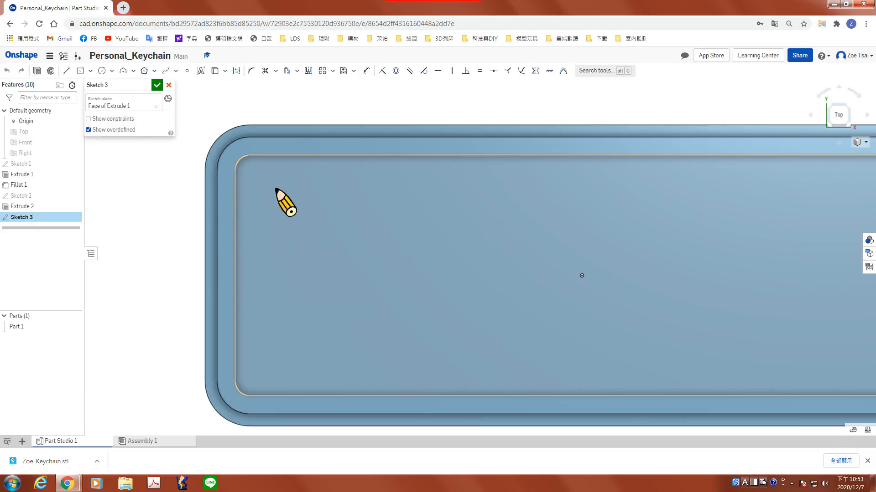
{"action": "left_click", "coordinate": [102, 71]}
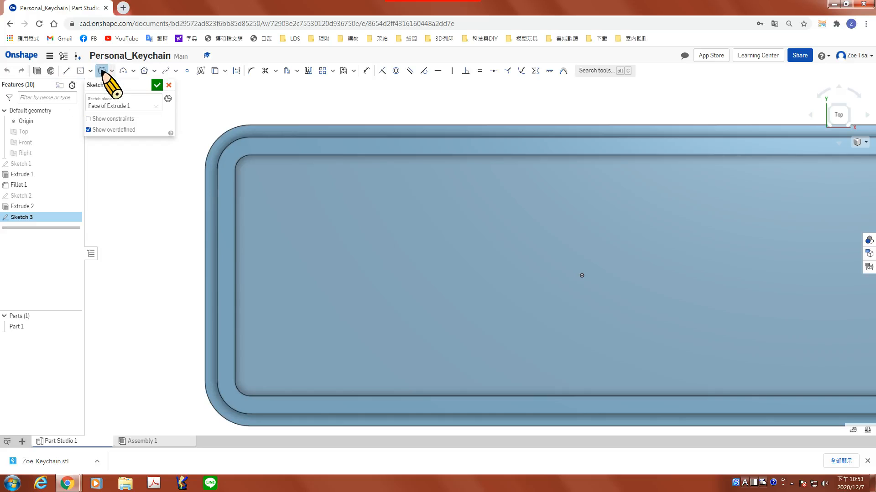
{"action": "left_click", "coordinate": [262, 181]}
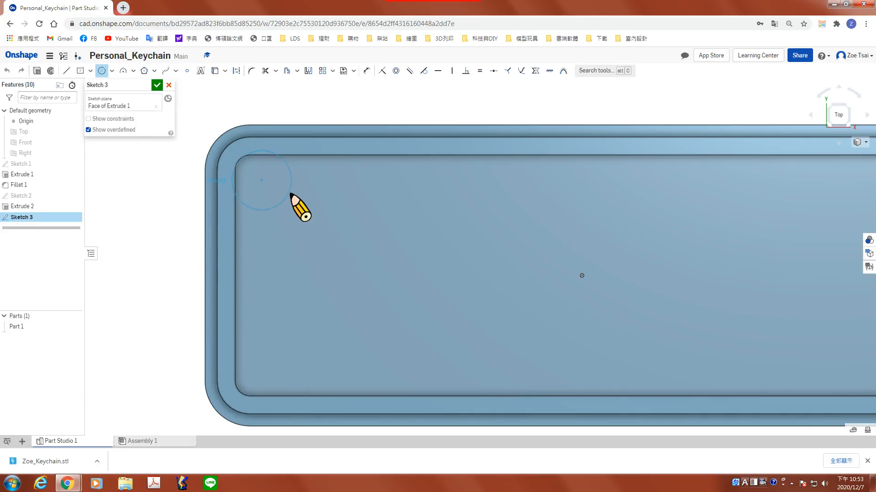
{"action": "left_click", "coordinate": [291, 195]}
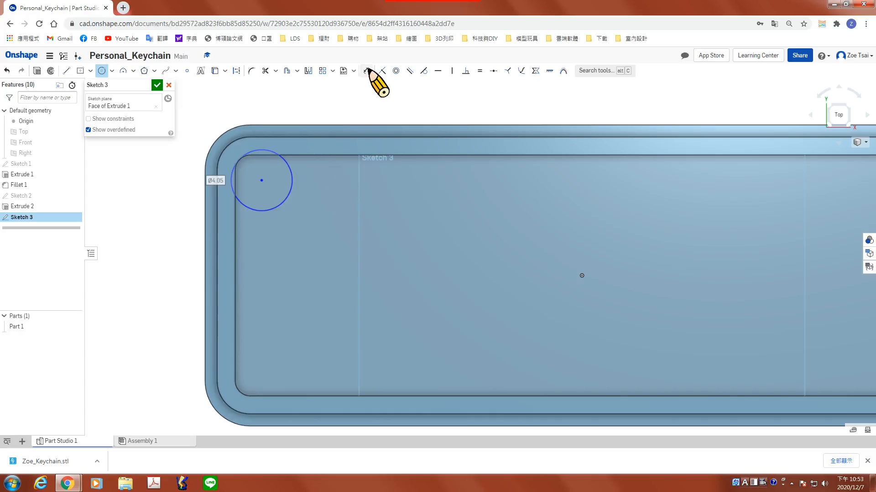
{"action": "left_click", "coordinate": [292, 194]}
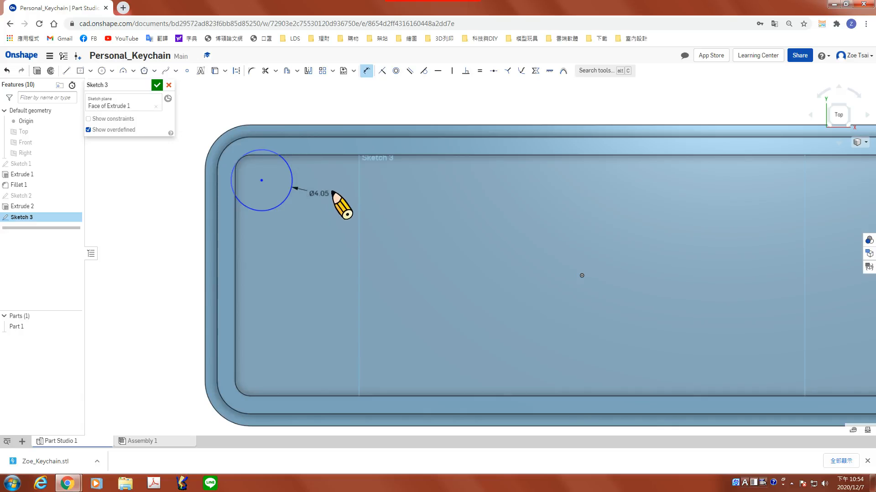
{"action": "left_click", "coordinate": [355, 186]}
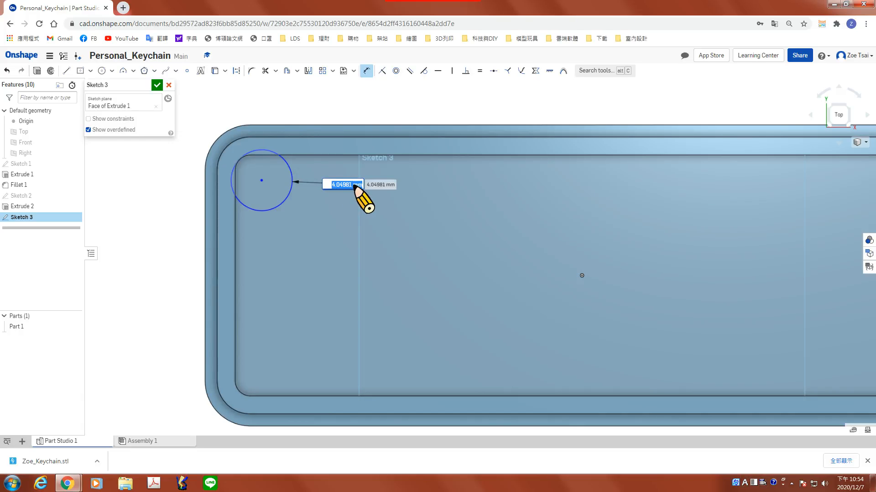
{"action": "type", "text": "3"}
{"action": "key", "text": "Return"}
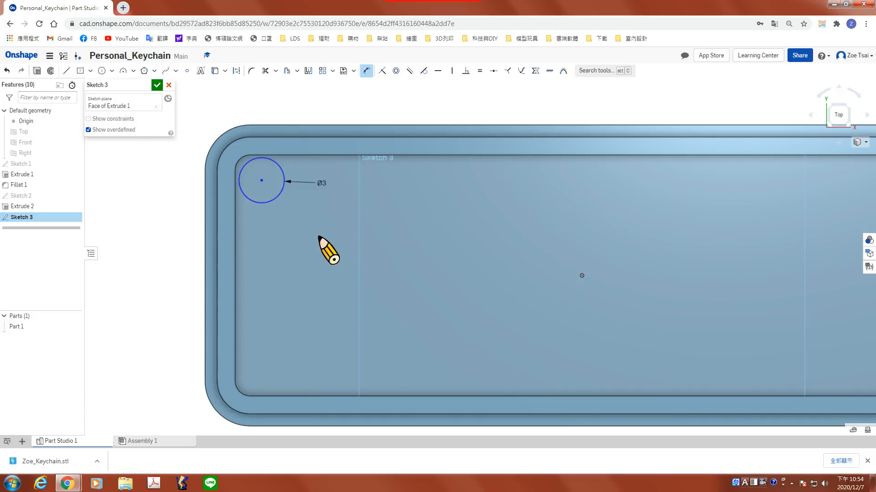
Dimension the gap between the circle's near edge and the recess's upper inner edge as 1 mm
{"action": "right_click_drag", "start_coordinate": [317, 235], "coordinate": [288, 195]}
{"action": "scroll", "coordinate": [289, 195], "scroll_direction": "up", "scroll_amount": 3}
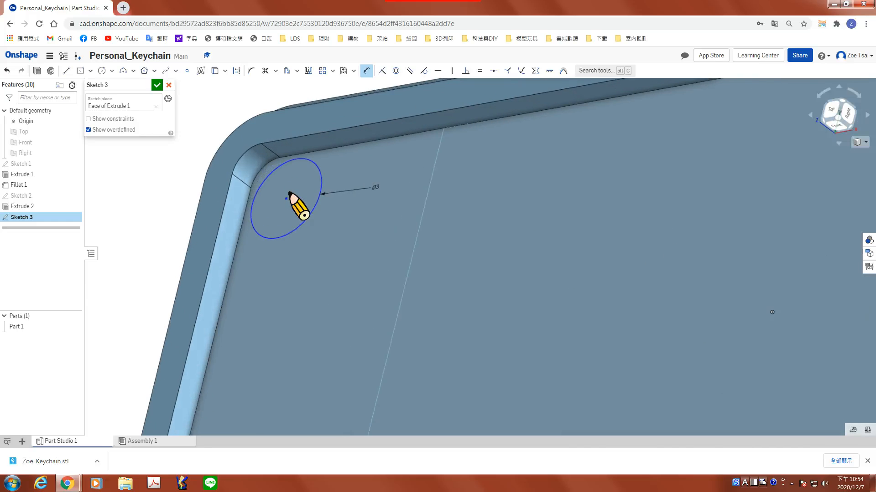
{"action": "middle_click_drag", "start_coordinate": [295, 188], "coordinate": [316, 279]}
{"action": "right_click_drag", "start_coordinate": [325, 293], "coordinate": [328, 273]}
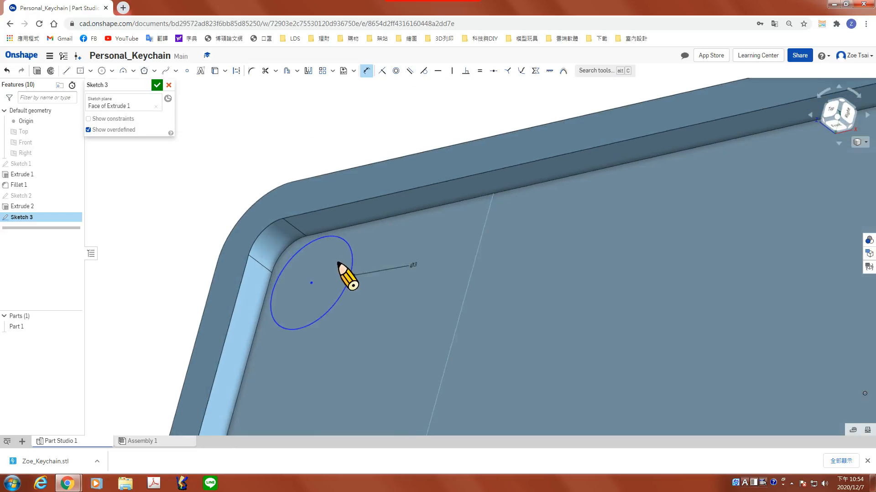
{"action": "left_click", "coordinate": [366, 71]}
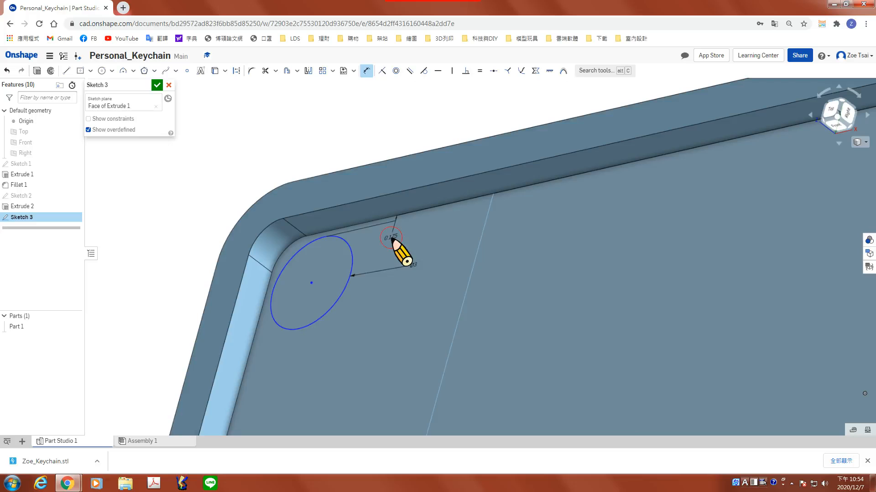
{"action": "left_click", "coordinate": [391, 238]}
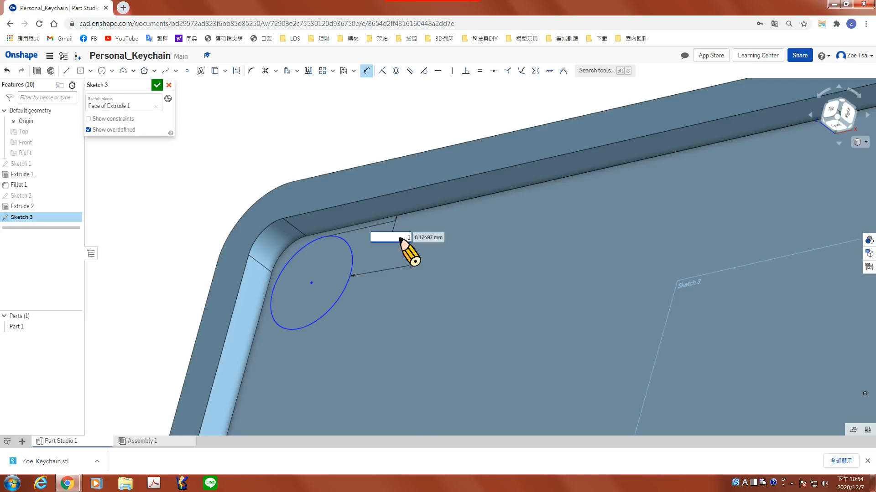
{"action": "key", "text": "Return"}
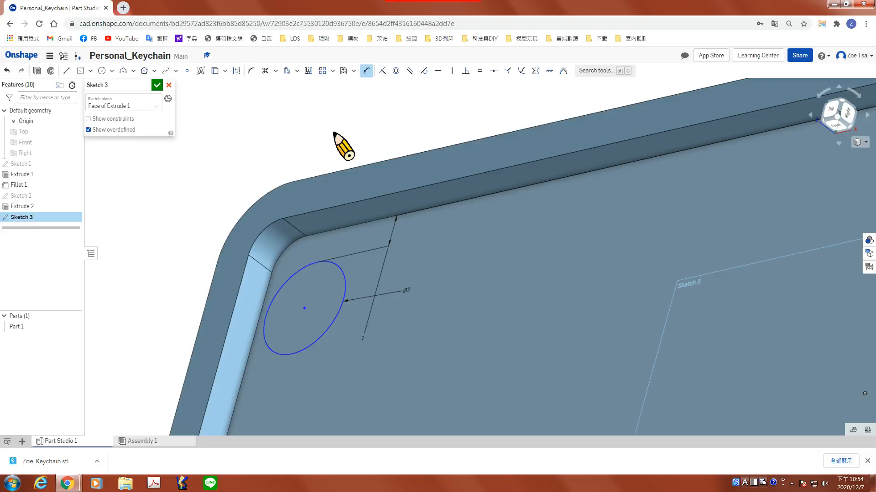
{"action": "middle_click_drag", "start_coordinate": [336, 132], "coordinate": [375, 107]}
{"action": "middle_click_drag", "start_coordinate": [308, 121], "coordinate": [356, 108]}
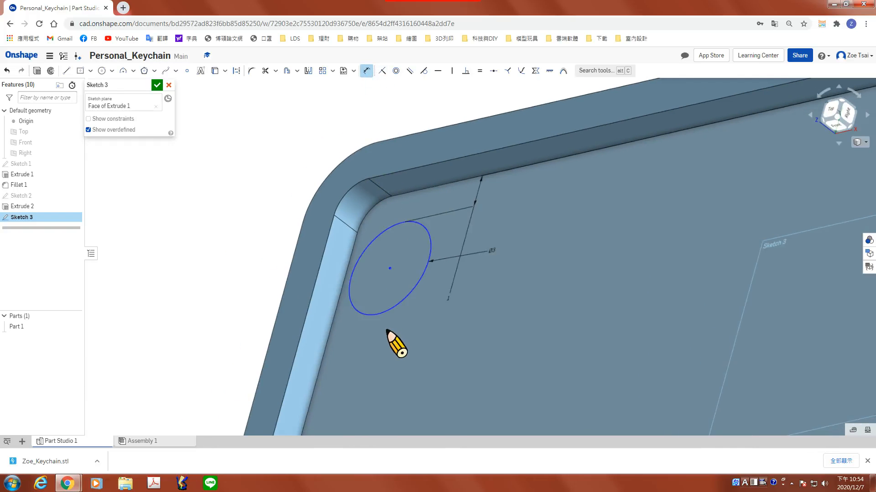
{"action": "left_click", "coordinate": [379, 315]}
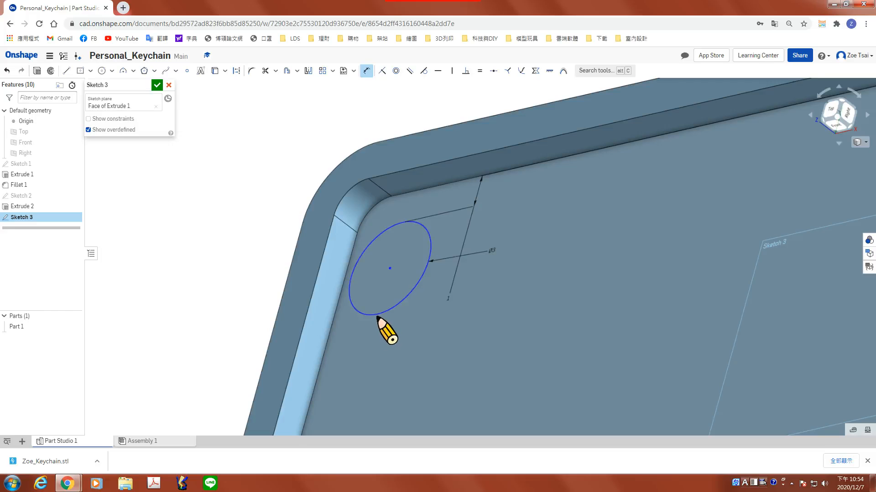
{"action": "left_click", "coordinate": [336, 315]}
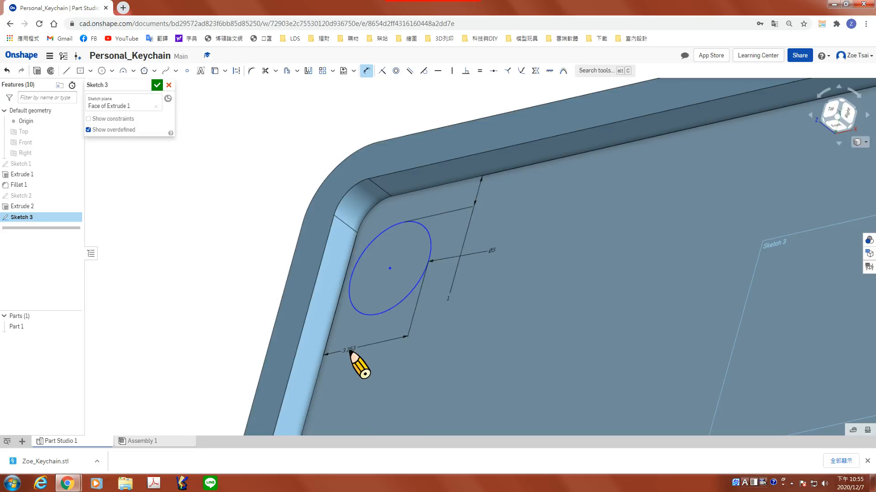
{"action": "left_click", "coordinate": [383, 355]}
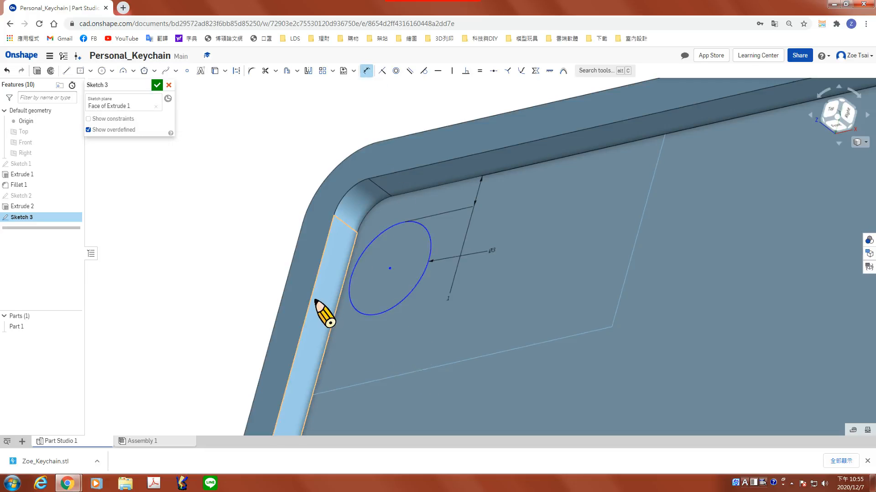
Dimension the gap between the circle's near edge and the recess's left inner edge as 1 mm, and finish the sketch
{"action": "middle_click_drag", "start_coordinate": [317, 285], "coordinate": [337, 221]}
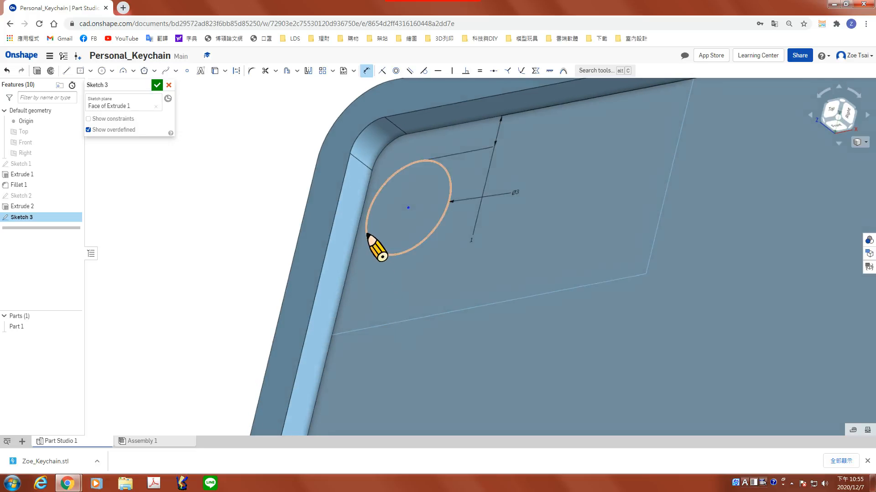
{"action": "left_click", "coordinate": [367, 235]}
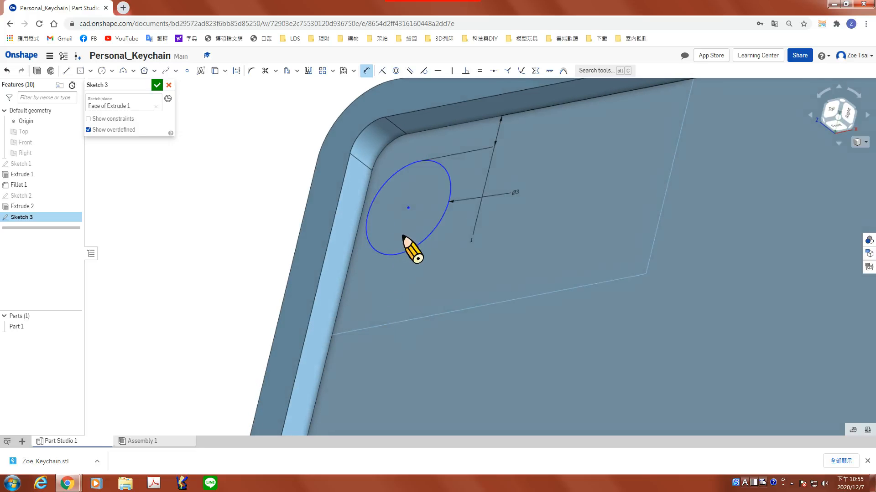
{"action": "left_click", "coordinate": [359, 225]}
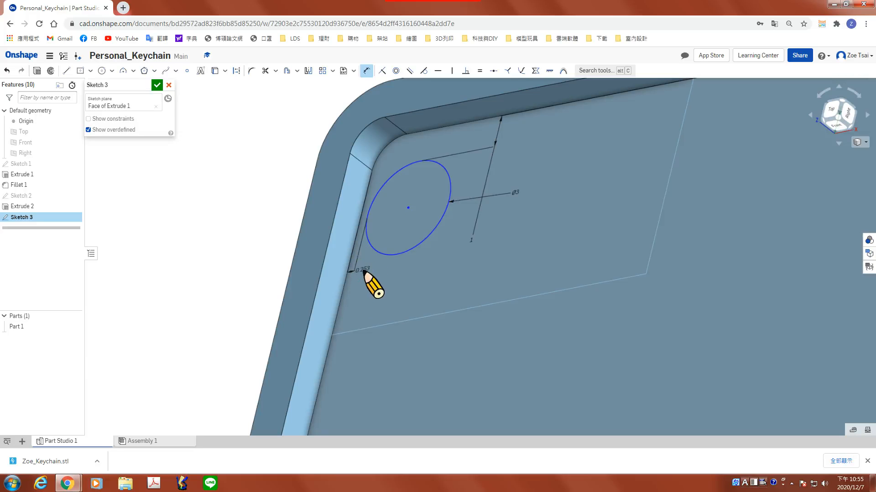
{"action": "left_click", "coordinate": [365, 272]}
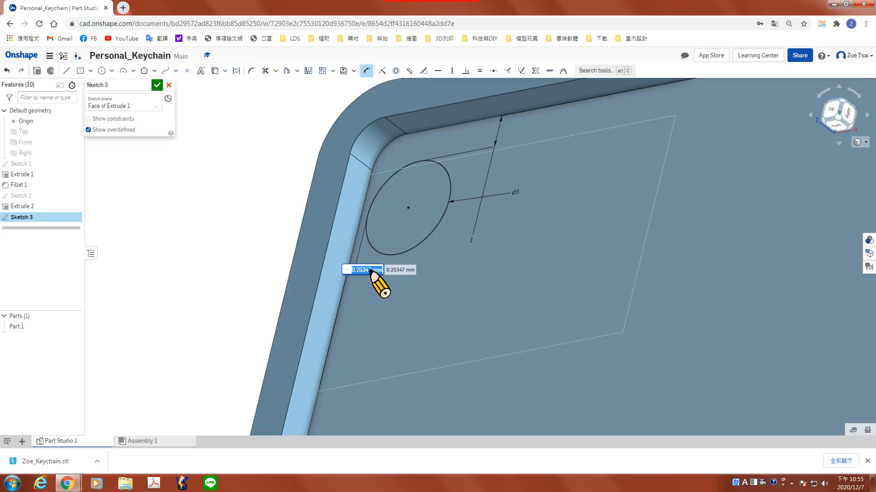
{"action": "key", "text": "Return"}
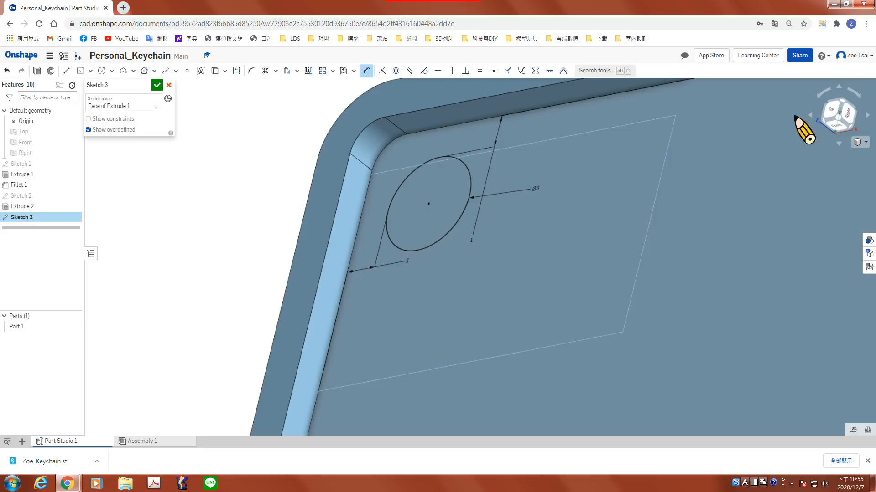
{"action": "left_click", "coordinate": [833, 111]}
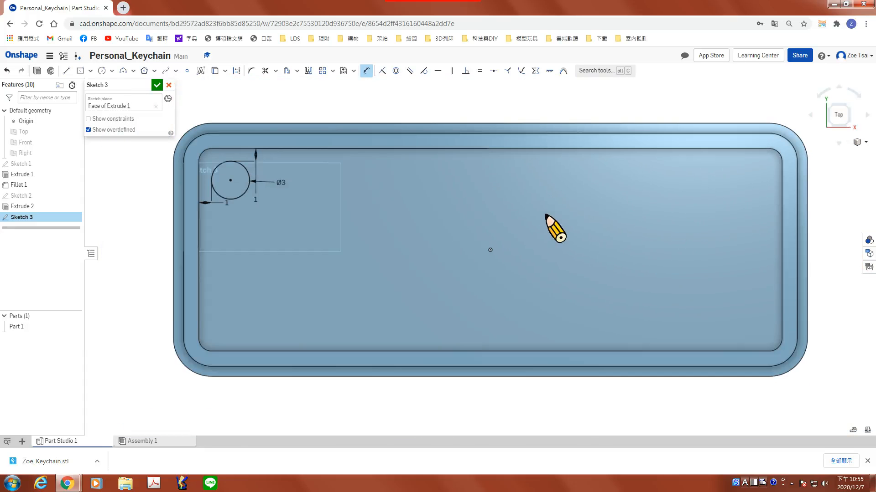
{"action": "scroll", "coordinate": [312, 223], "scroll_direction": "up", "scroll_amount": 3}
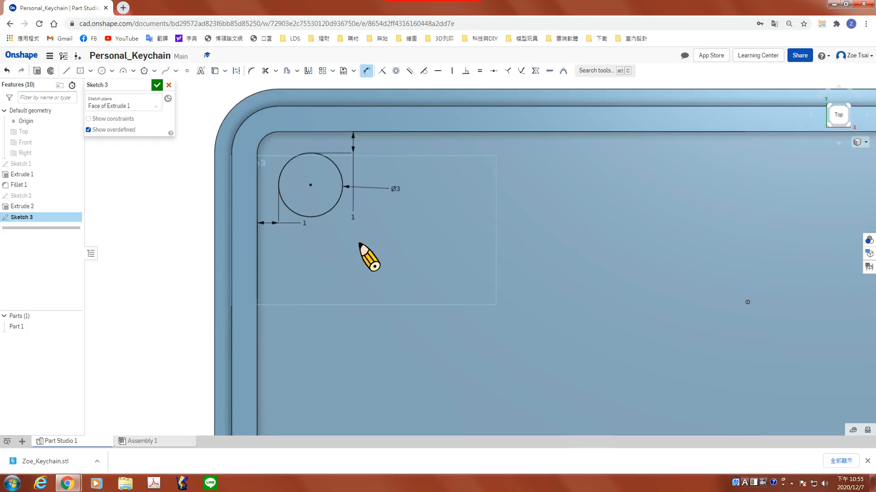
{"action": "left_click", "coordinate": [157, 85]}
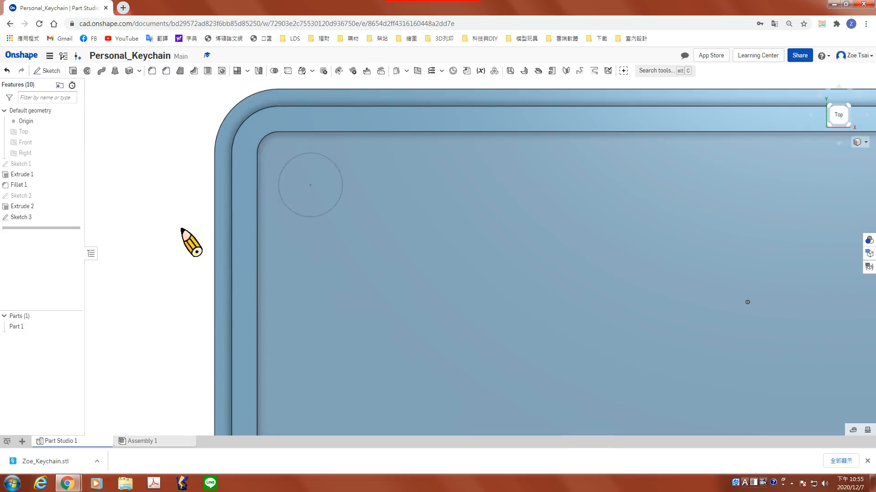
Cut the 3 mm circle through the plate with a Remove extrude ending up to the plate's bottom face
{"action": "left_click", "coordinate": [30, 220]}
{"action": "mouse_move", "coordinate": [165, 310]}
{"action": "right_mouse_down"}
{"action": "mouse_move", "coordinate": [149, 238]}
{"action": "mouse_move", "coordinate": [196, 246]}
{"action": "mouse_move", "coordinate": [188, 229]}
{"action": "mouse_move", "coordinate": [186, 258]}
{"action": "right_mouse_up"}
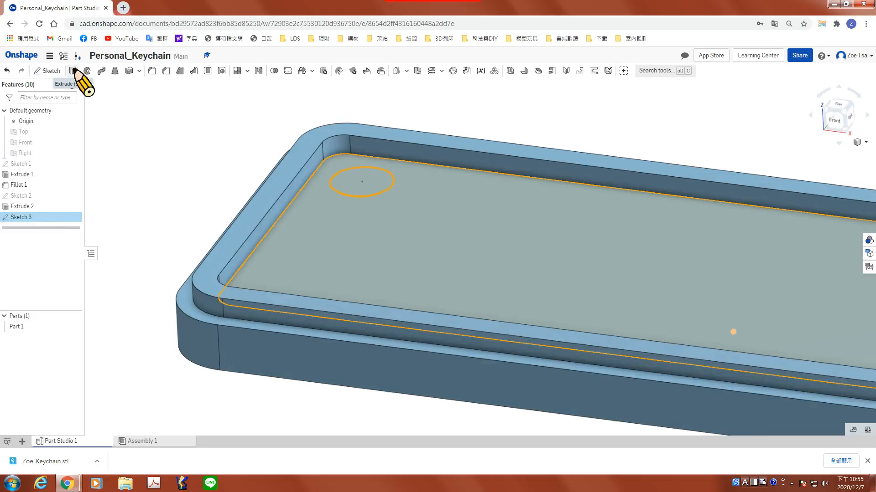
{"action": "left_click", "coordinate": [73, 71]}
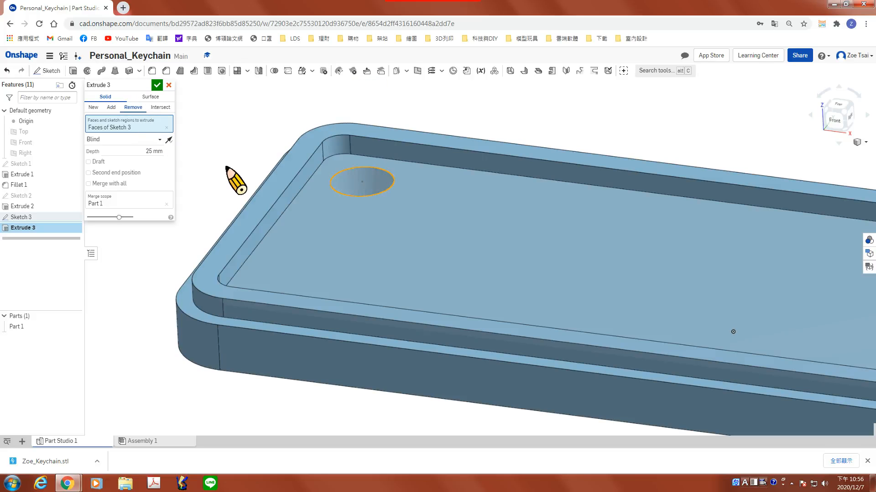
{"action": "scroll", "coordinate": [227, 158], "scroll_direction": "down", "scroll_amount": 3}
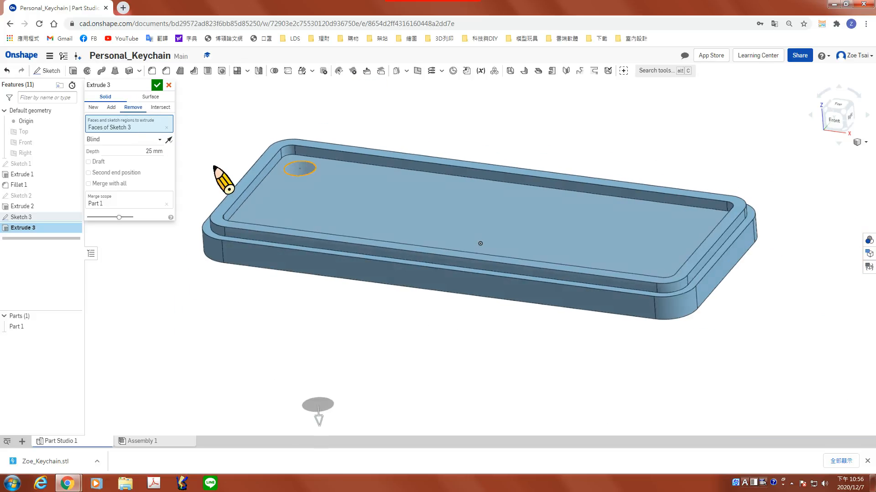
{"action": "right_click_drag", "start_coordinate": [210, 165], "coordinate": [210, 168]}
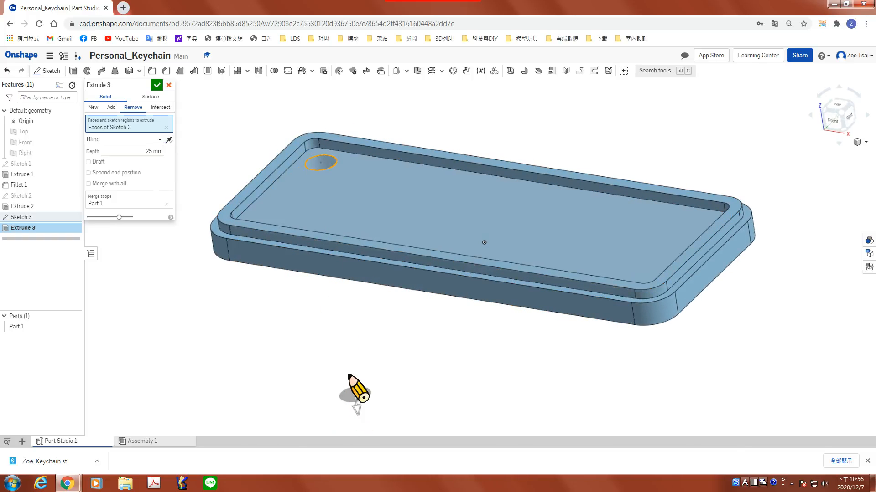
{"action": "left_click", "coordinate": [161, 140]}
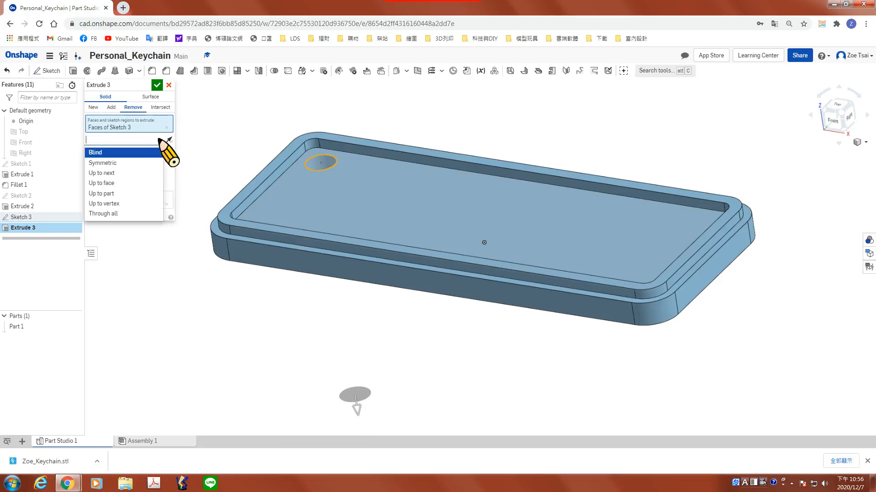
{"action": "left_click", "coordinate": [113, 184]}
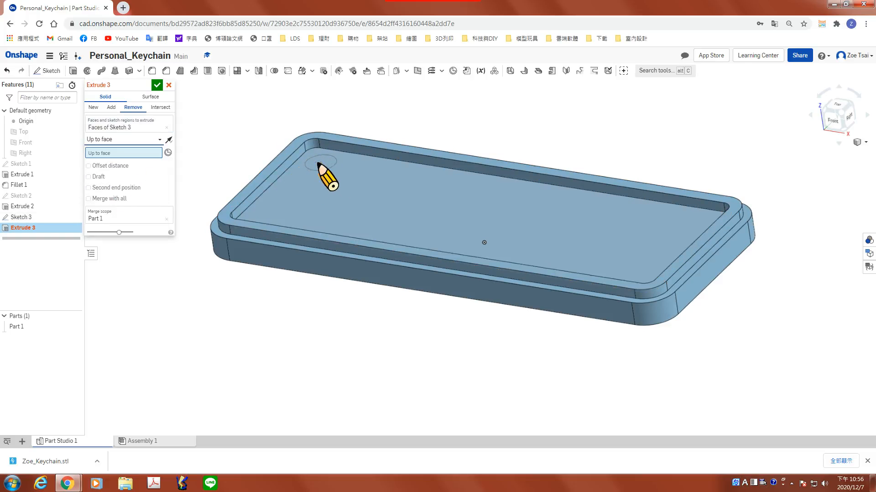
{"action": "right_click_drag", "start_coordinate": [246, 167], "coordinate": [232, 128]}
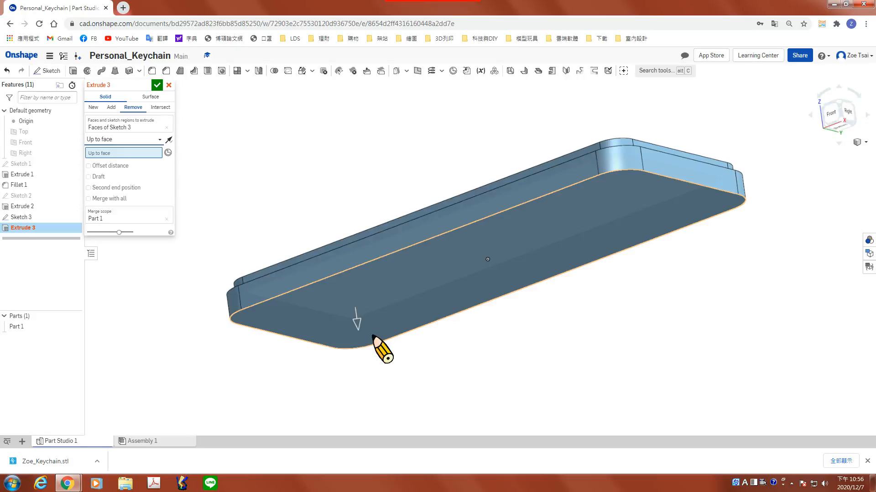
{"action": "left_click", "coordinate": [378, 340]}
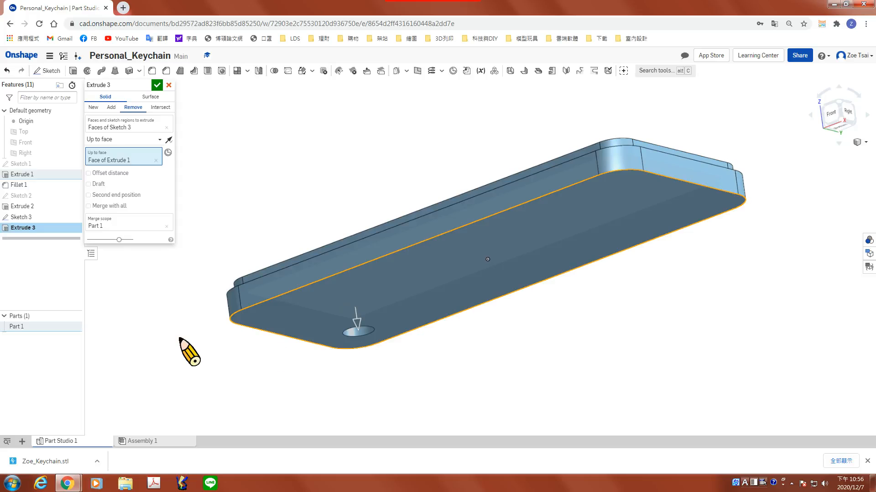
{"action": "left_click", "coordinate": [157, 86]}
{"action": "key", "text": "shift+7"}
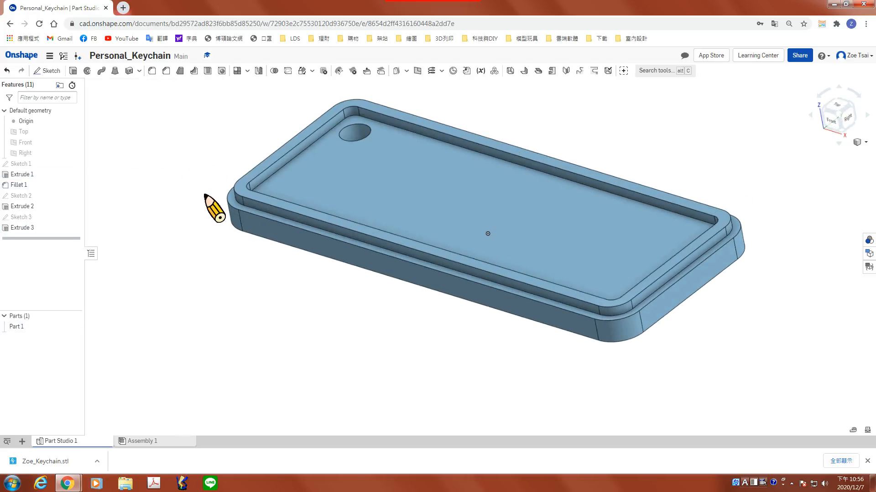
Start a new sketch on the recessed floor face around the hole and view it from the top
{"action": "right_click_drag", "start_coordinate": [204, 195], "coordinate": [269, 252]}
{"action": "scroll", "coordinate": [318, 258], "scroll_direction": "down", "scroll_amount": 2}
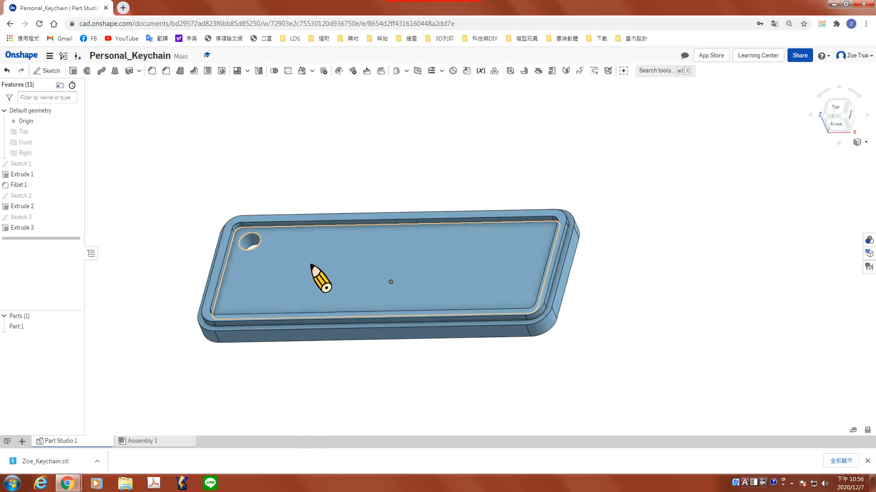
{"action": "mouse_move", "coordinate": [327, 276]}
{"action": "right_mouse_down"}
{"action": "mouse_move", "coordinate": [336, 268]}
{"action": "mouse_move", "coordinate": [329, 288]}
{"action": "right_mouse_up"}
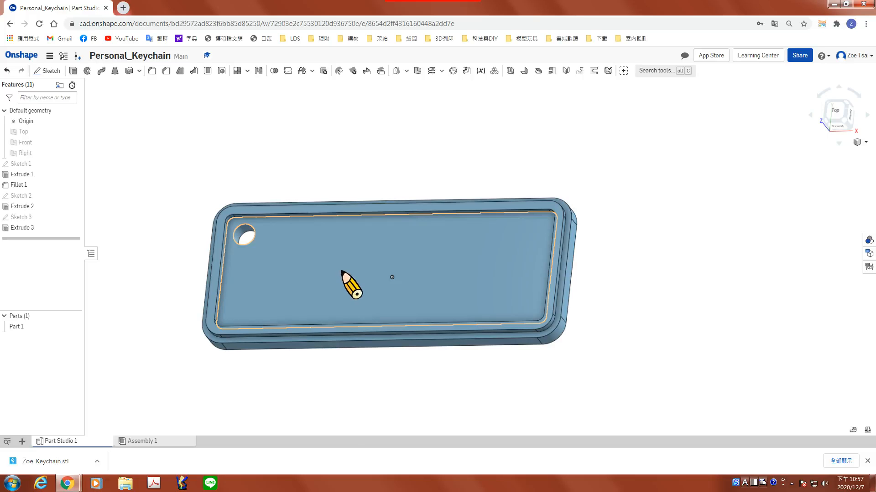
{"action": "right_click_drag", "start_coordinate": [340, 276], "coordinate": [309, 279]}
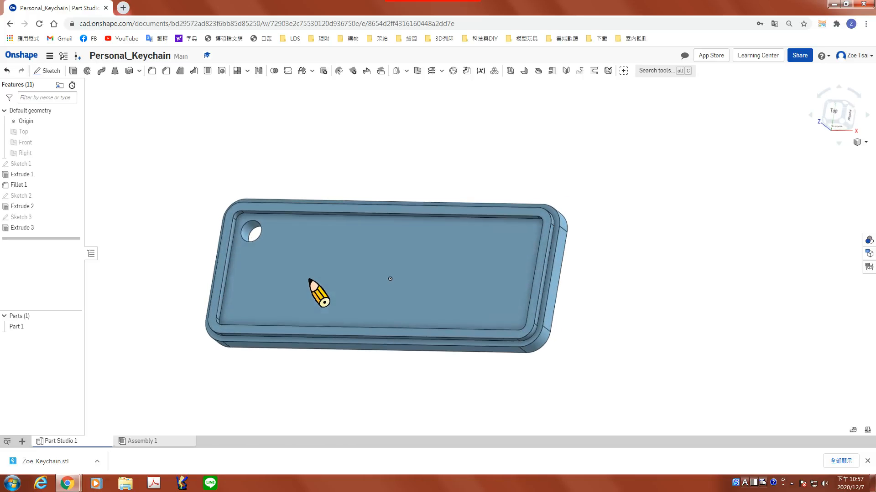
{"action": "left_click", "coordinate": [294, 258]}
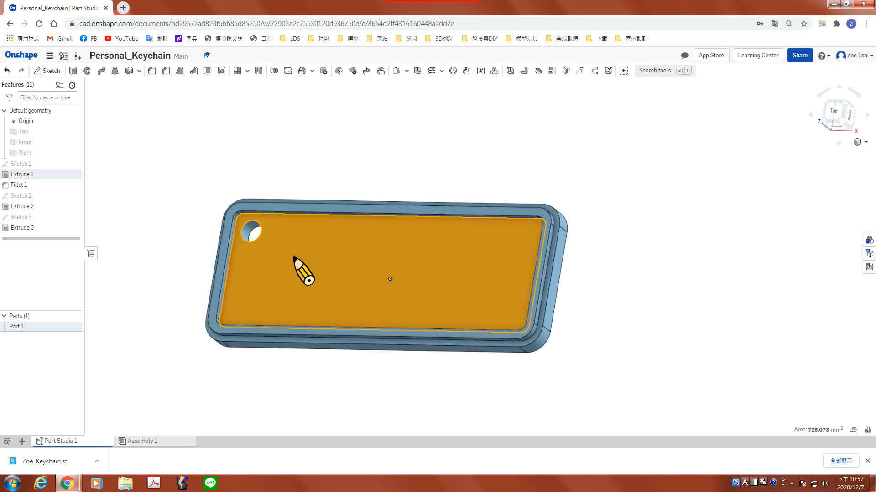
{"action": "left_click", "coordinate": [48, 70]}
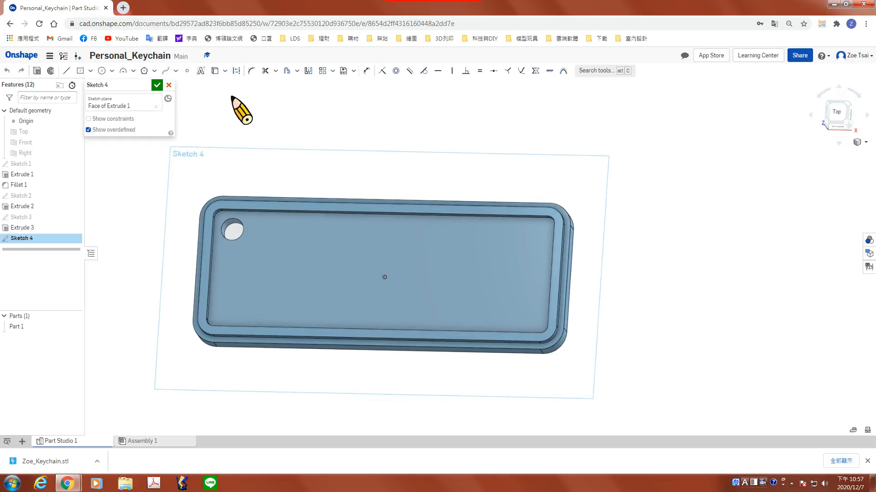
{"action": "left_click", "coordinate": [837, 114]}
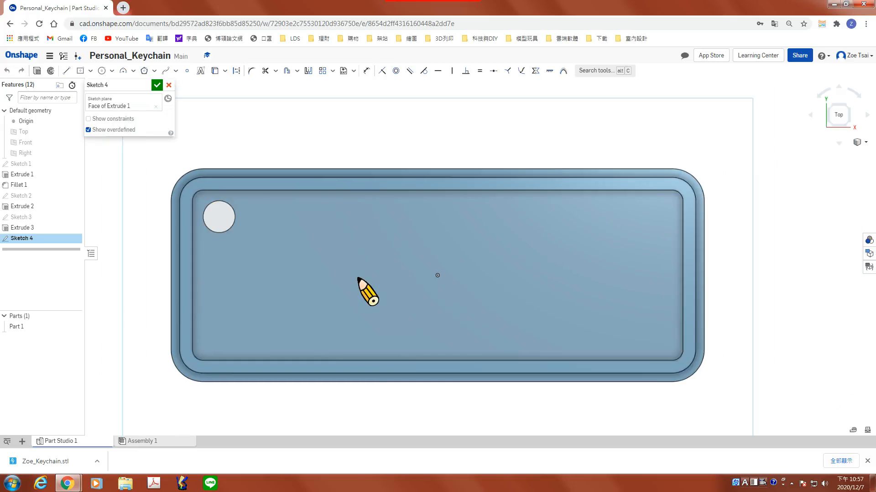
Add bold Roboto Slab text reading "Makerspace", about 64 mm wide, on the recessed floor below the hole
{"action": "left_click", "coordinate": [200, 71]}
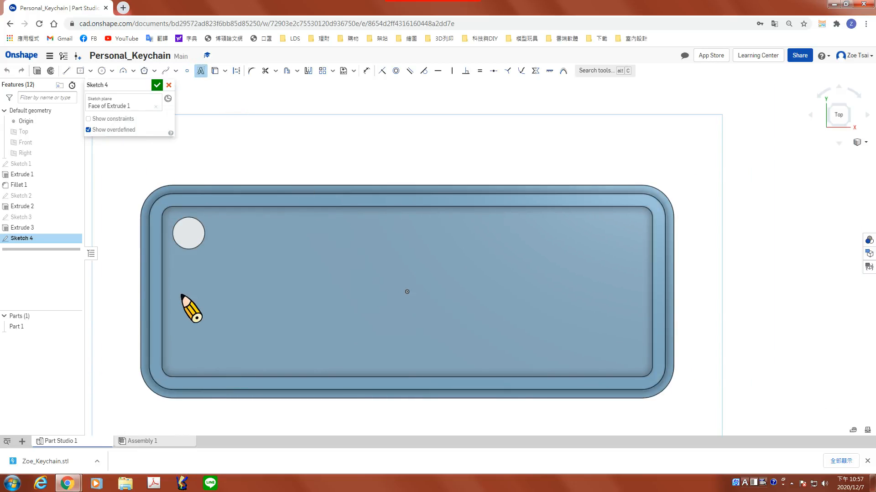
{"action": "left_click_drag", "start_coordinate": [176, 265], "coordinate": [231, 289]}
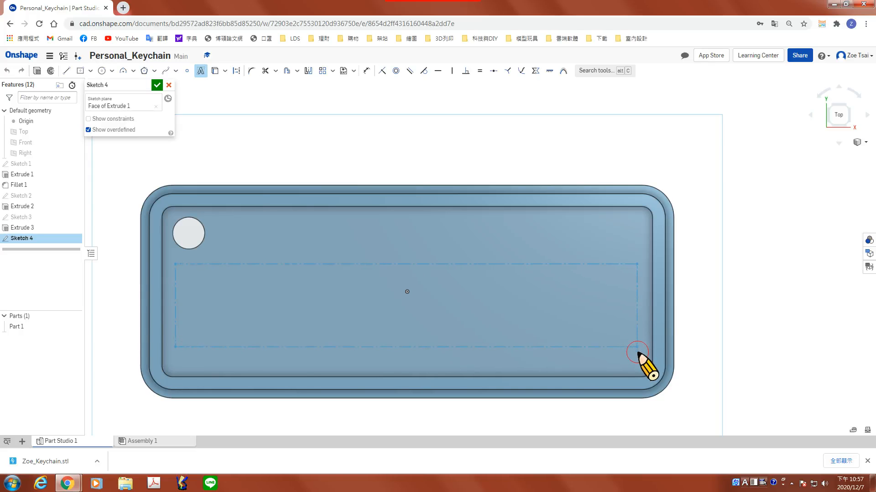
{"action": "left_click", "coordinate": [638, 348]}
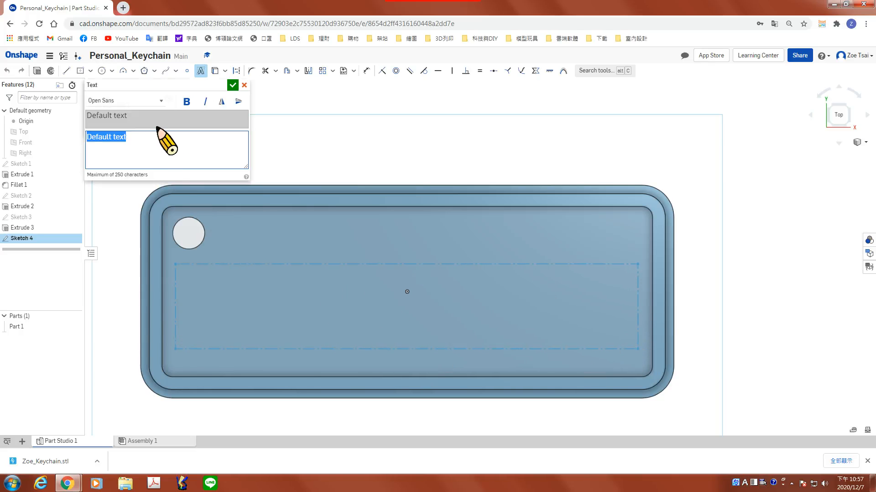
{"action": "type", "text": "Makerspace"}
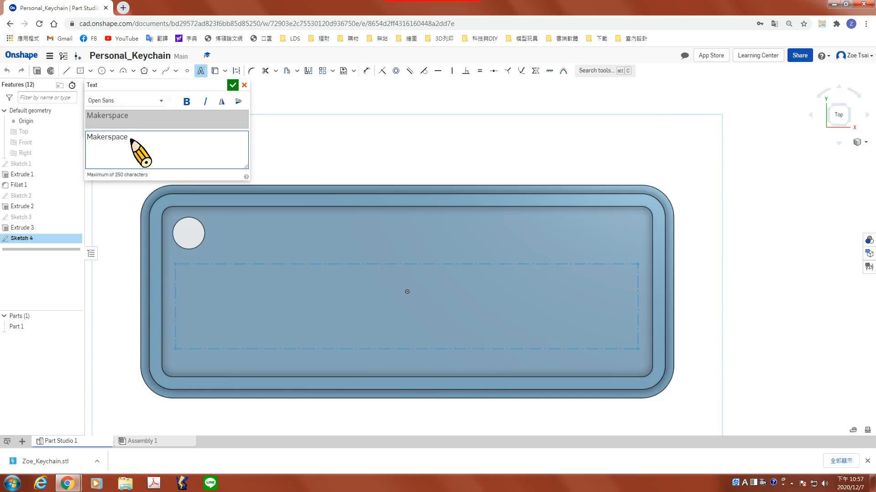
{"action": "left_click", "coordinate": [159, 101]}
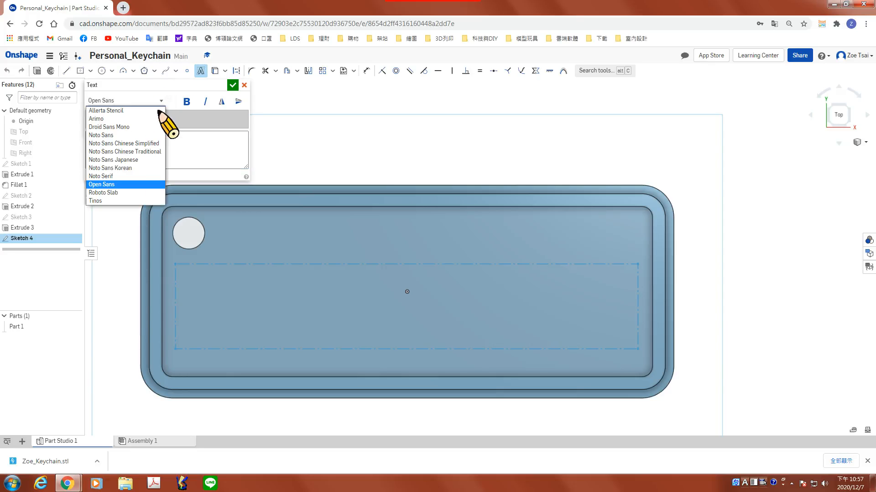
{"action": "left_click", "coordinate": [150, 192]}
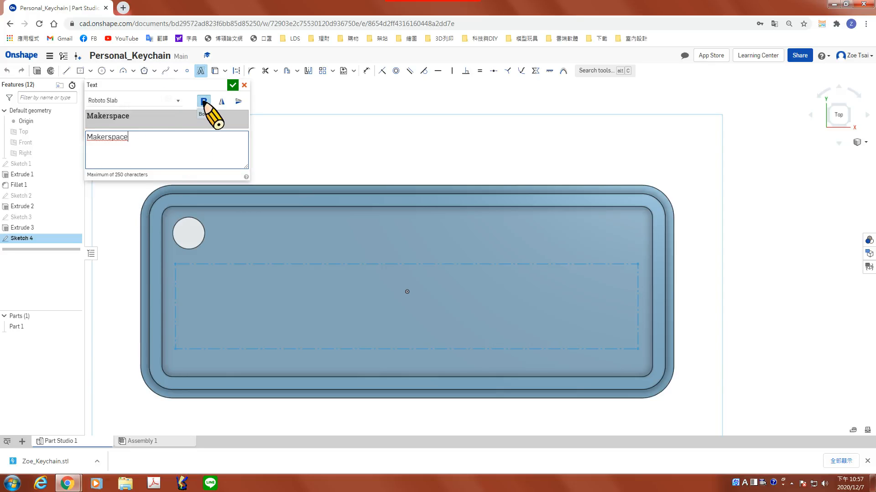
{"action": "left_click", "coordinate": [232, 85]}
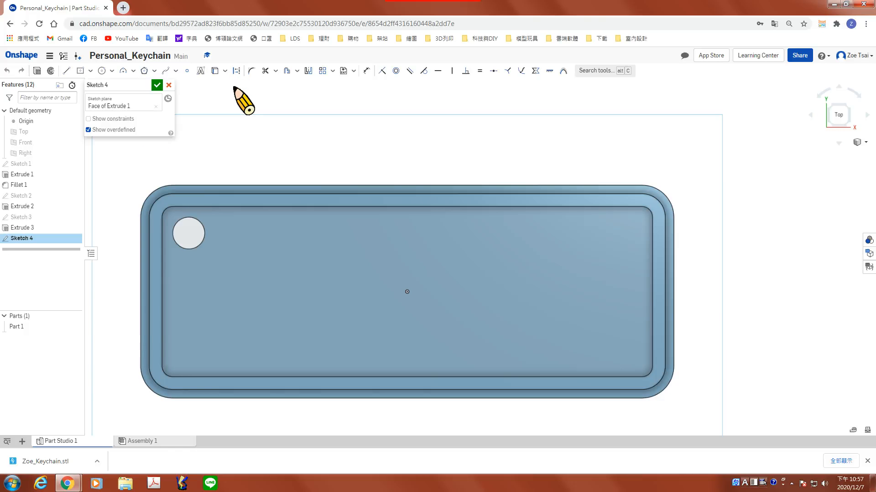
Dimension the width of the Makerspace text box as 42 mm
{"action": "scroll", "coordinate": [401, 319], "scroll_direction": "down", "scroll_amount": 4}
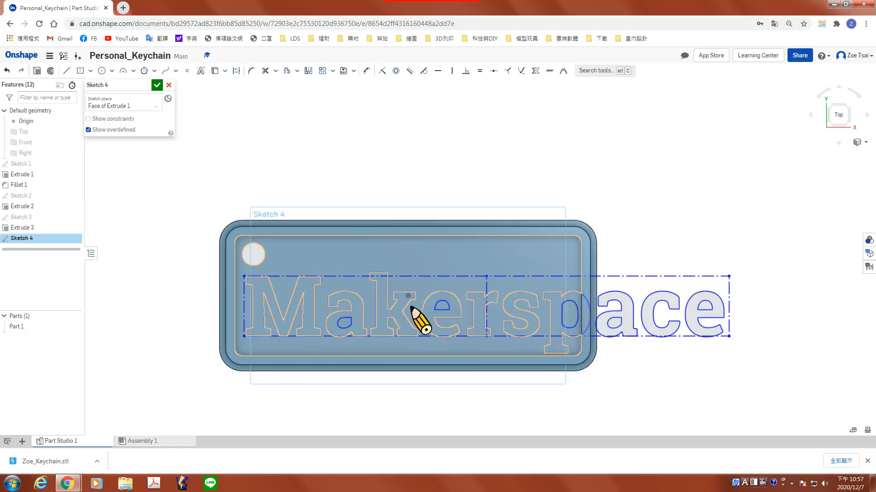
{"action": "scroll", "coordinate": [508, 286], "scroll_direction": "up", "scroll_amount": 5}
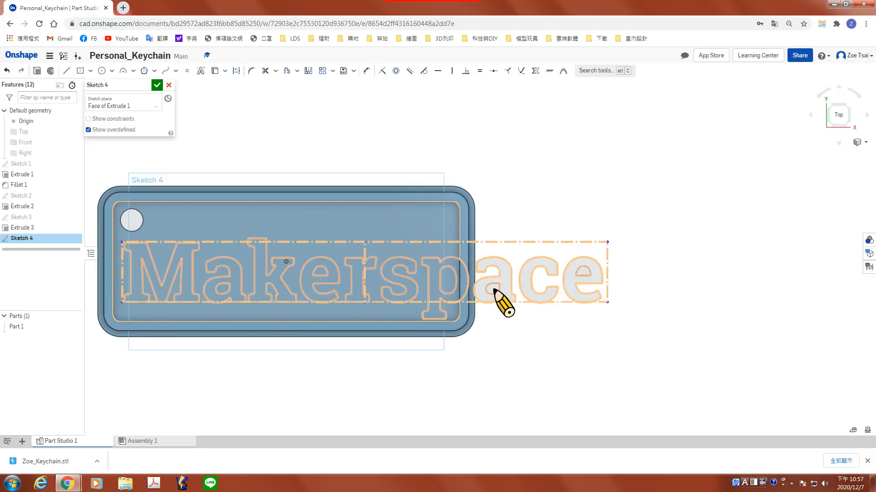
{"action": "scroll", "coordinate": [515, 267], "scroll_direction": "down", "scroll_amount": 1}
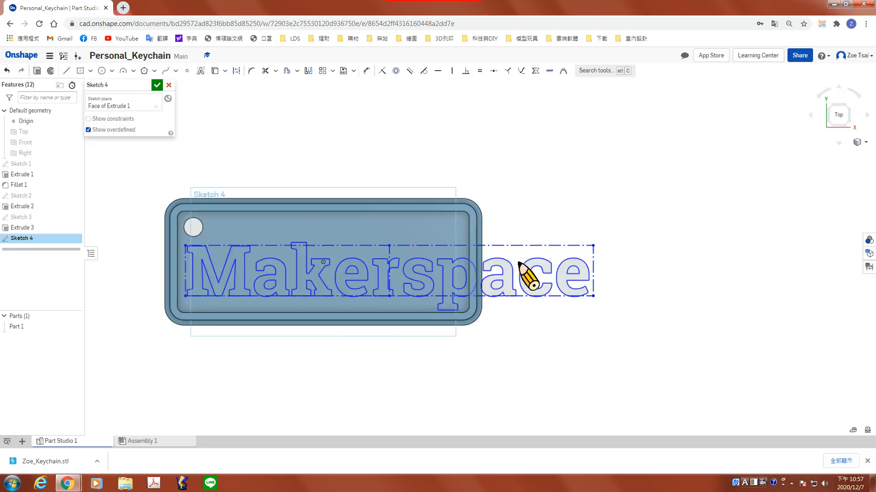
{"action": "left_click", "coordinate": [366, 72]}
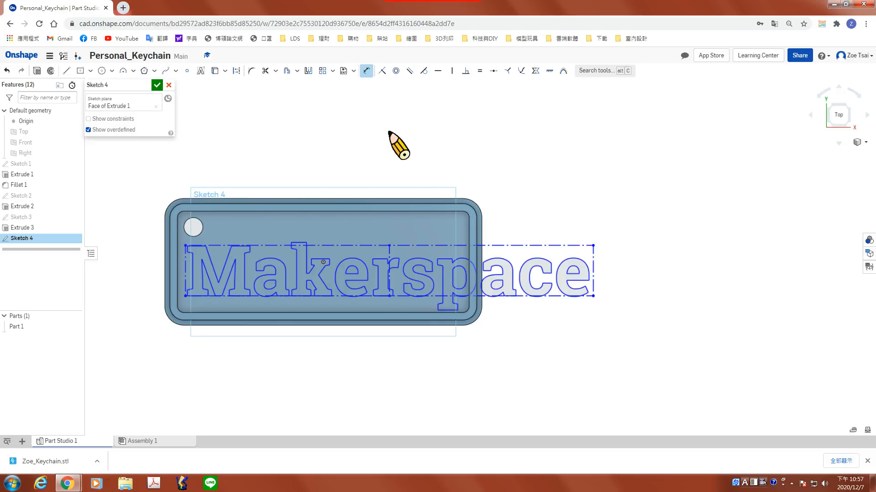
{"action": "left_click", "coordinate": [425, 245]}
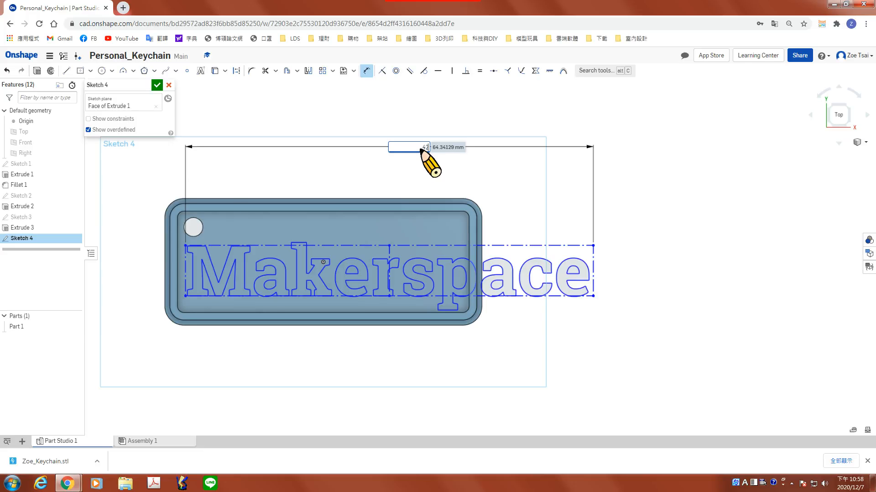
{"action": "key", "text": "Escape"}
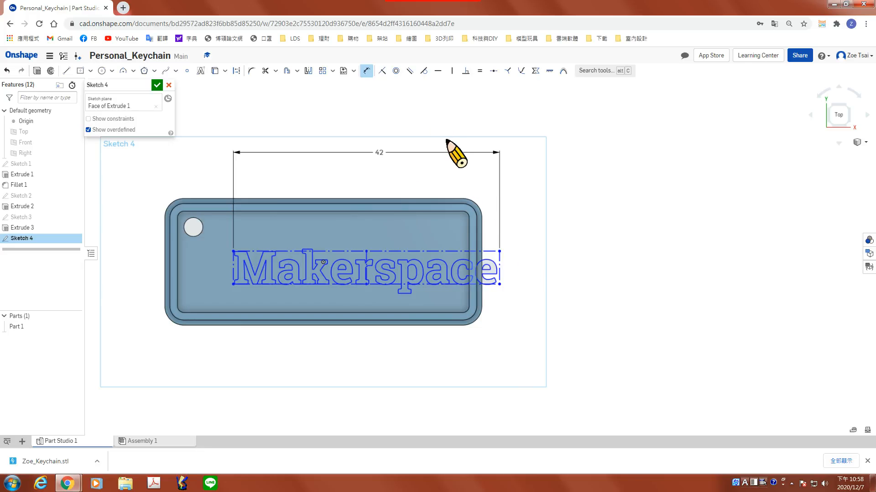
Move the Makerspace text so it is roughly centred across the recess, just below its middle, and finish the sketch
{"action": "left_click", "coordinate": [367, 71]}
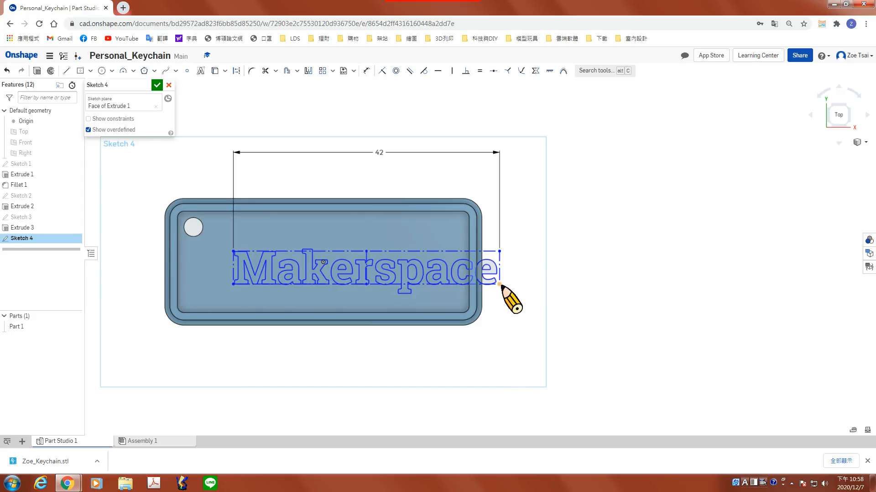
{"action": "left_click_drag", "start_coordinate": [500, 285], "coordinate": [455, 290]}
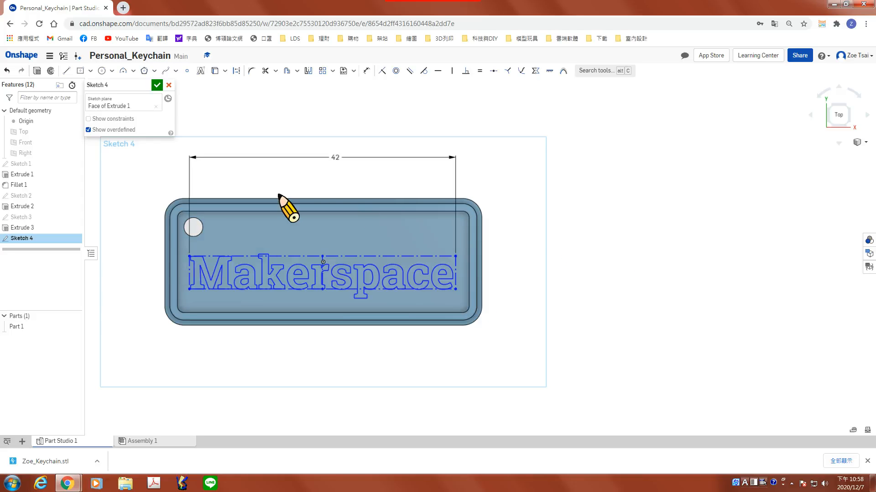
{"action": "left_click", "coordinate": [158, 85]}
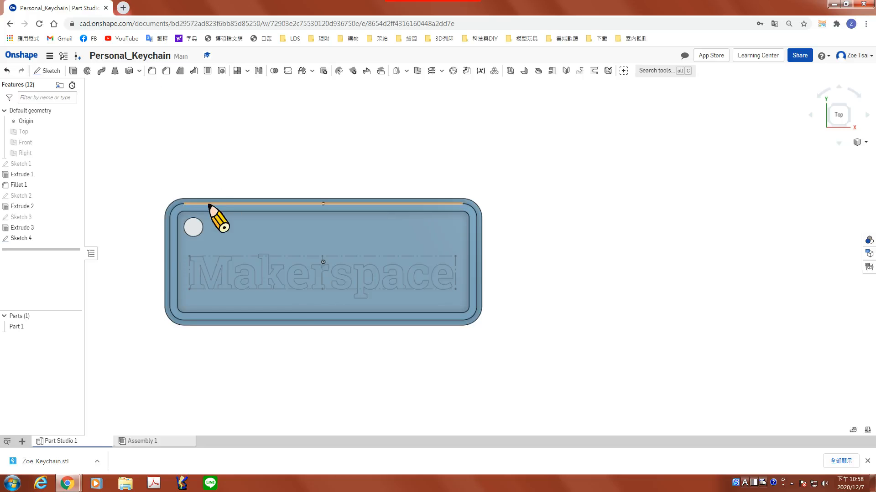
Extrude the Makerspace text sketch 1 mm upward from the recessed floor, adding it to the keychain part
{"action": "right_click_drag", "start_coordinate": [291, 356], "coordinate": [292, 332]}
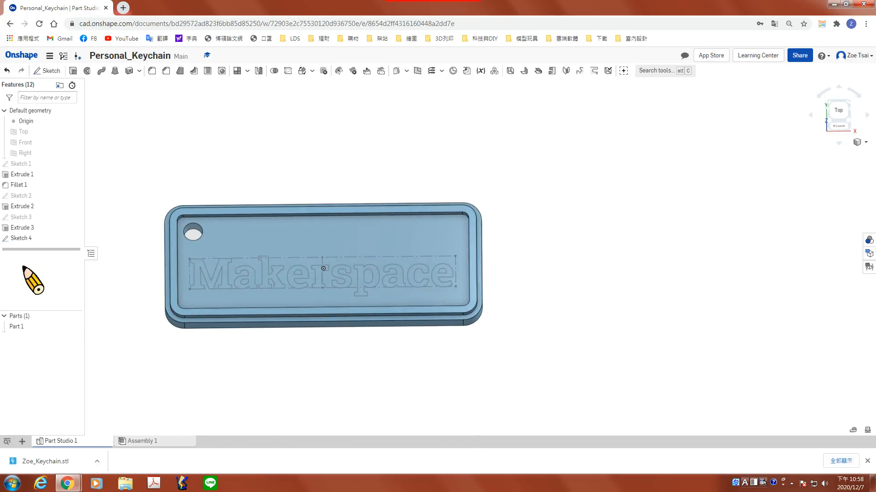
{"action": "left_click", "coordinate": [25, 238]}
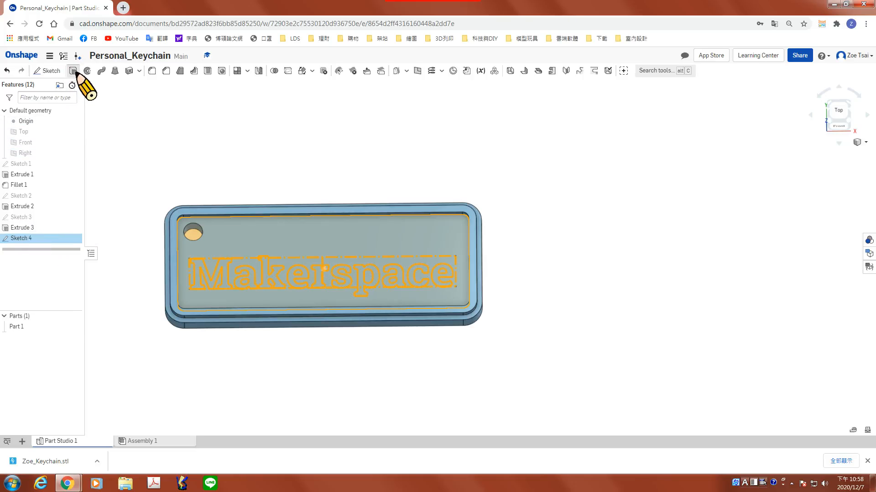
{"action": "left_click", "coordinate": [73, 71]}
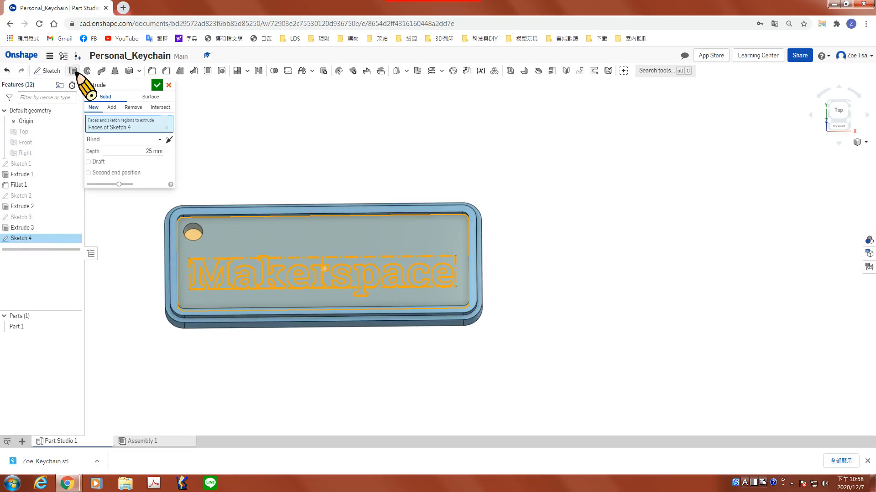
{"action": "left_click", "coordinate": [155, 152]}
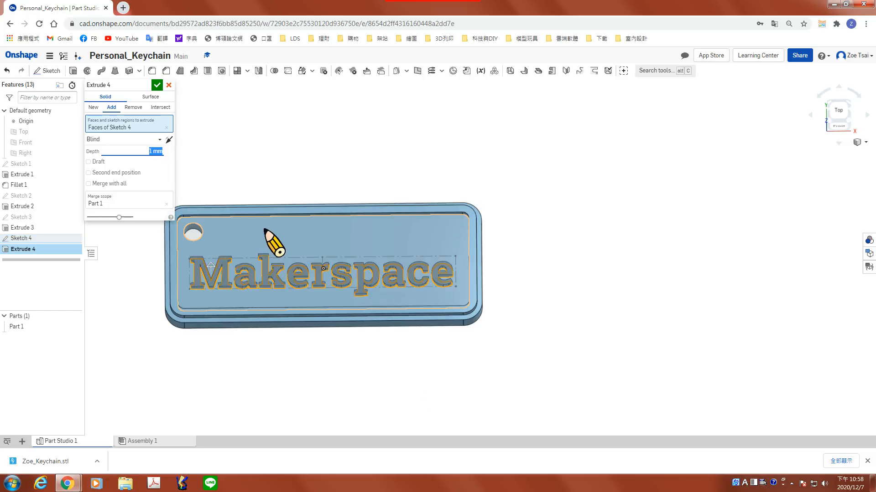
{"action": "middle_click_drag", "start_coordinate": [254, 253], "coordinate": [285, 247]}
{"action": "right_click_drag", "start_coordinate": [286, 247], "coordinate": [278, 194]}
{"action": "scroll", "coordinate": [259, 216], "scroll_direction": "up", "scroll_amount": 3}
{"action": "scroll", "coordinate": [259, 216], "scroll_direction": "up", "scroll_amount": 2}
{"action": "middle_click_drag", "start_coordinate": [267, 231], "coordinate": [287, 212]}
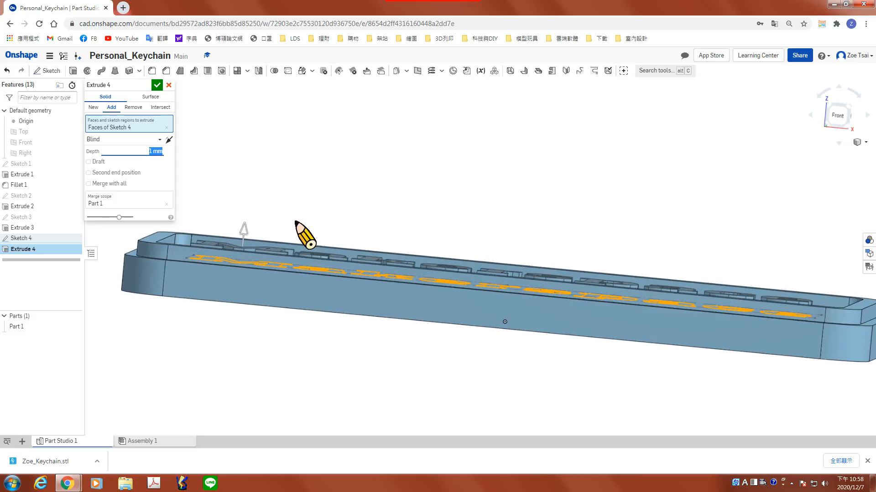
{"action": "right_click_drag", "start_coordinate": [296, 221], "coordinate": [251, 218]}
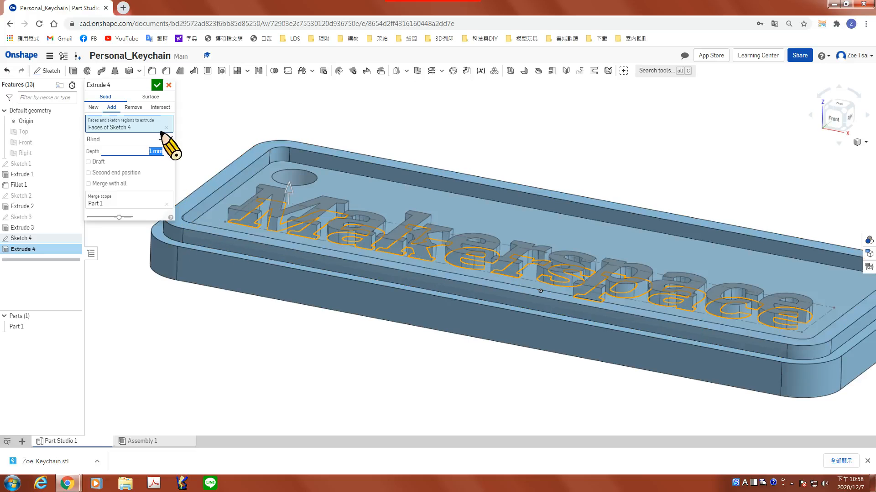
{"action": "left_click", "coordinate": [157, 85]}
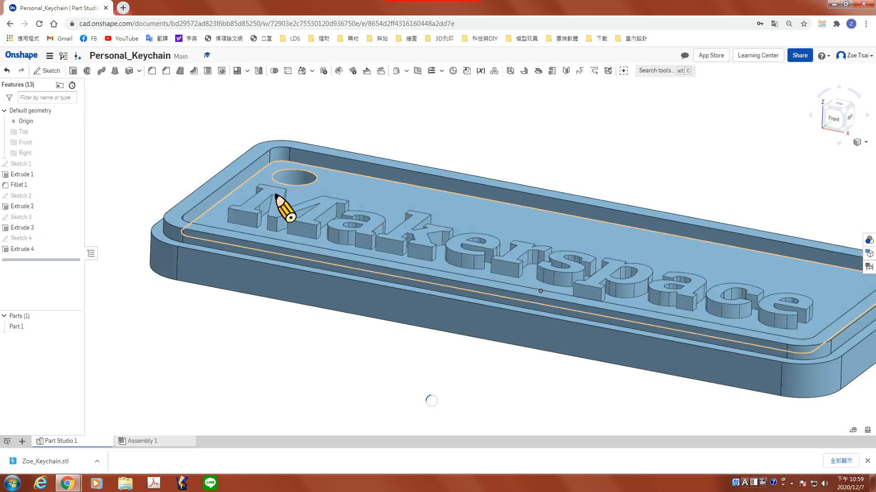
Inspect the raised lettering from several angles and measure the short outer edge of the letter M's lower-left foot
{"action": "right_click_drag", "start_coordinate": [276, 195], "coordinate": [302, 264]}
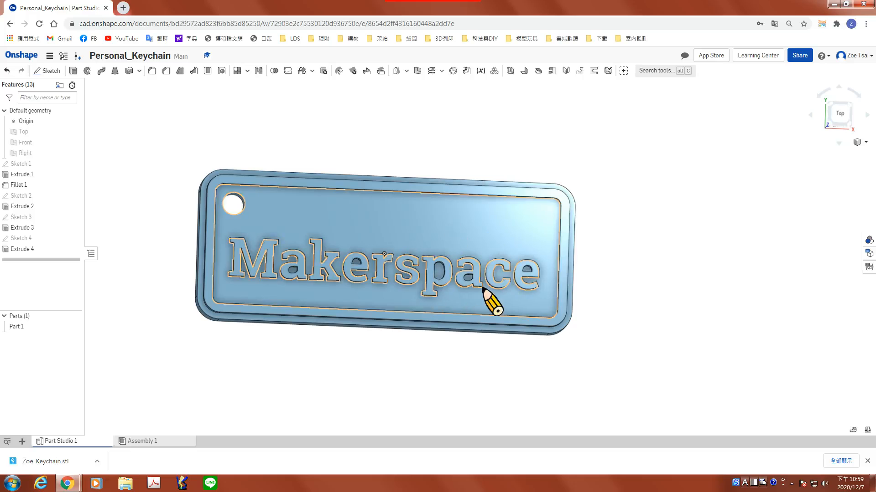
{"action": "mouse_move", "coordinate": [449, 367]}
{"action": "right_mouse_down"}
{"action": "mouse_move", "coordinate": [426, 361]}
{"action": "mouse_move", "coordinate": [433, 365]}
{"action": "right_mouse_up"}
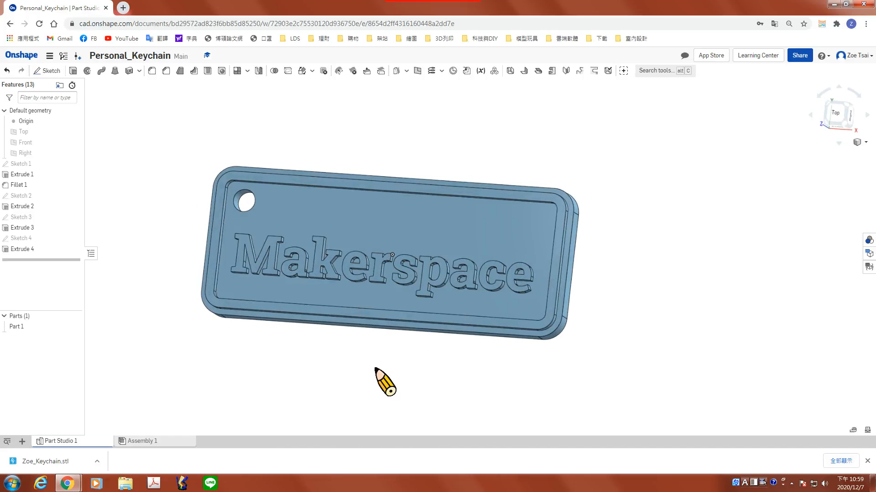
{"action": "right_click_drag", "start_coordinate": [375, 368], "coordinate": [398, 345]}
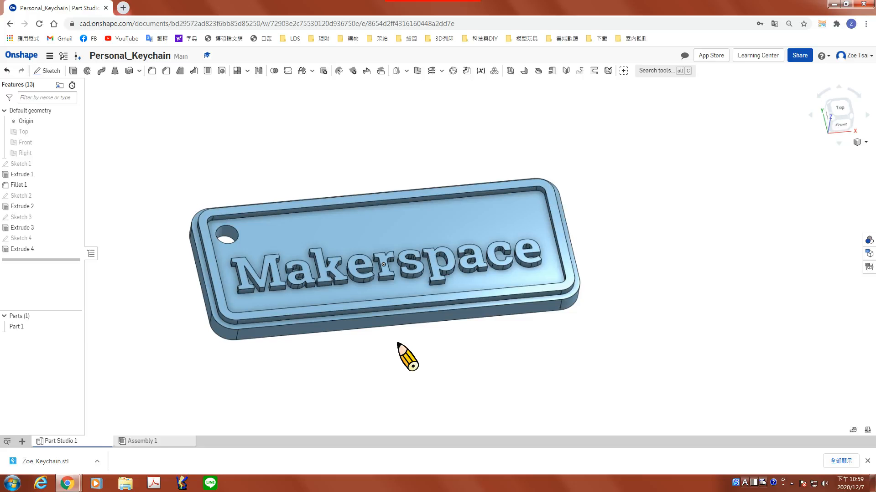
{"action": "scroll", "coordinate": [362, 255], "scroll_direction": "up", "scroll_amount": 5}
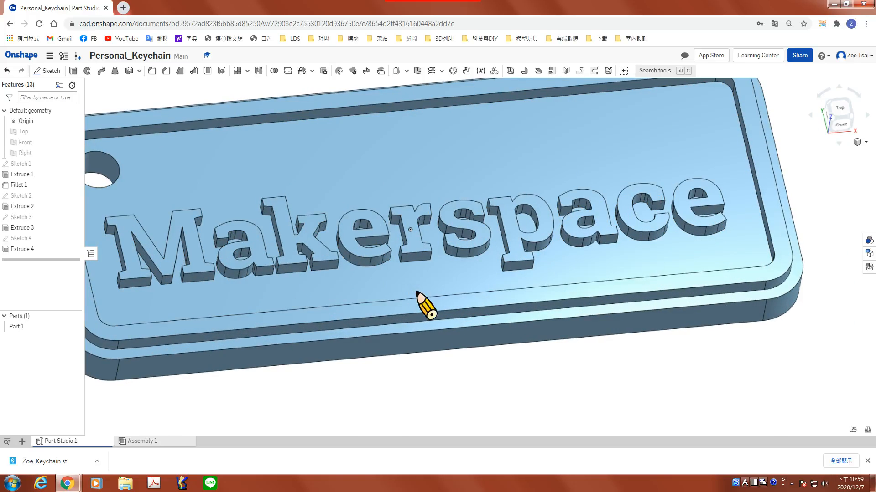
{"action": "right_click_drag", "start_coordinate": [415, 292], "coordinate": [394, 361]}
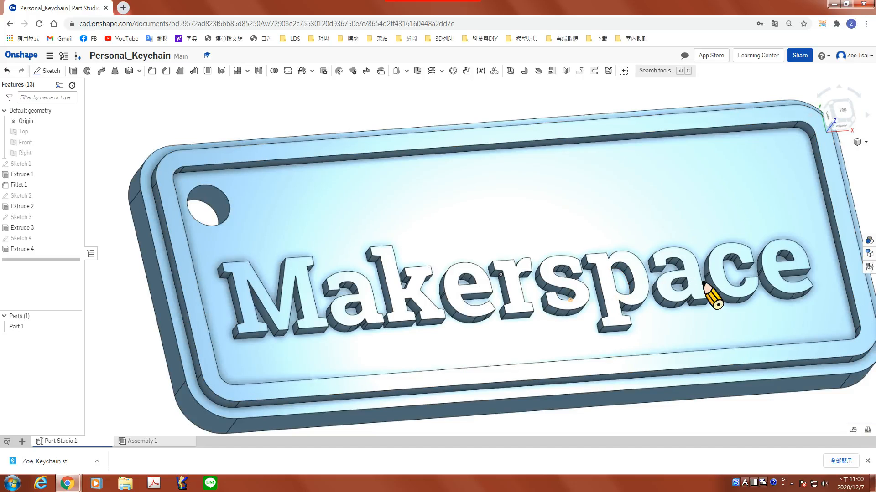
{"action": "left_click", "coordinate": [865, 430]}
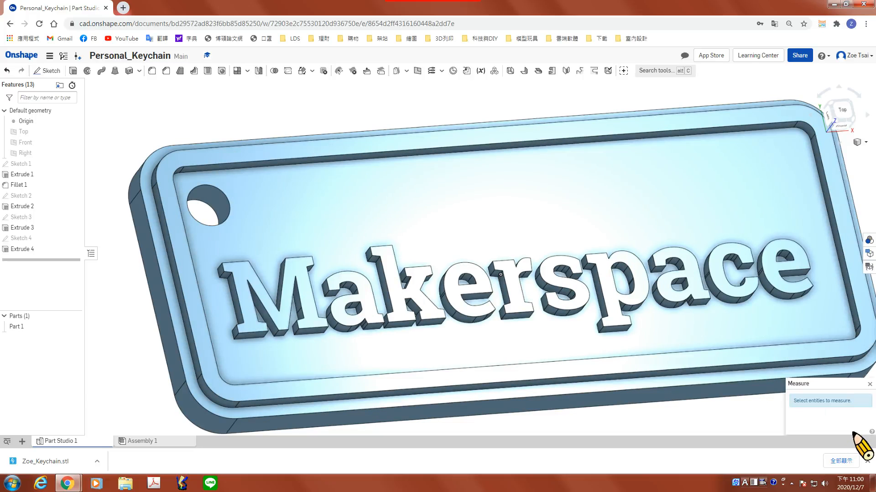
{"action": "scroll", "coordinate": [259, 317], "scroll_direction": "down", "scroll_amount": 8}
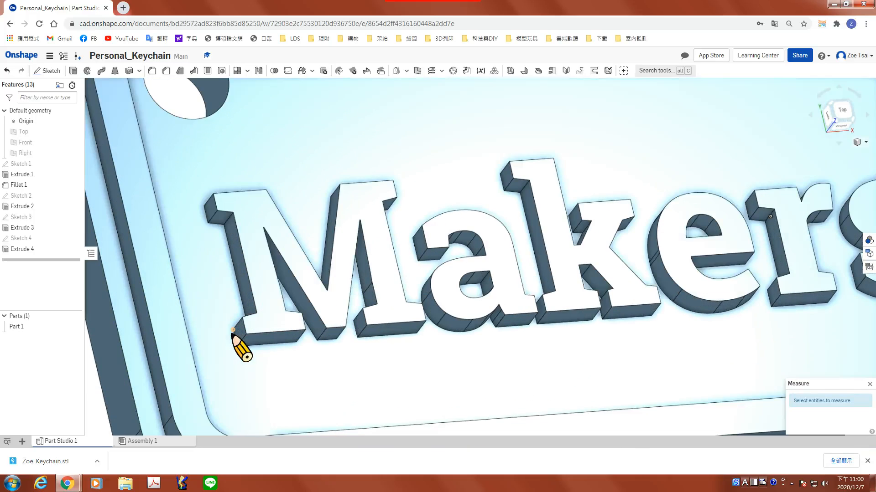
{"action": "scroll", "coordinate": [236, 336], "scroll_direction": "up", "scroll_amount": 6}
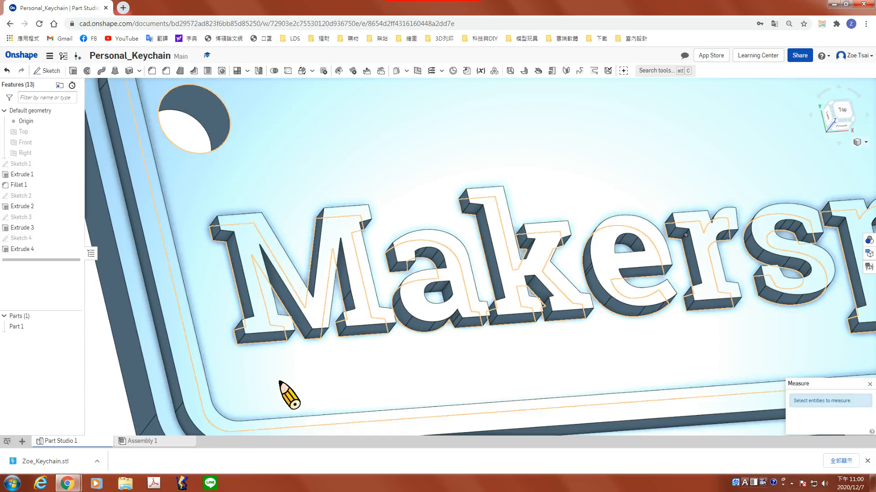
{"action": "scroll", "coordinate": [246, 336], "scroll_direction": "up", "scroll_amount": 5}
{"action": "scroll", "coordinate": [246, 335], "scroll_direction": "up", "scroll_amount": 3}
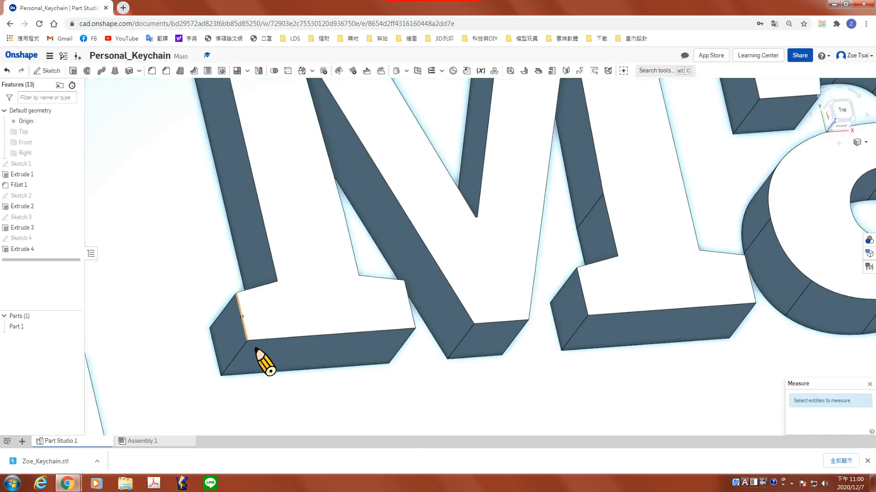
{"action": "left_click", "coordinate": [237, 305]}
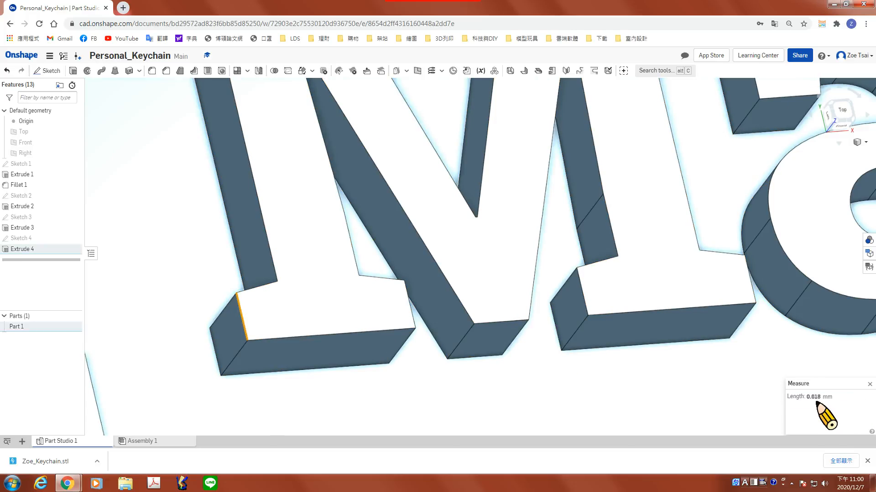
{"action": "mouse_move", "coordinate": [813, 402]}
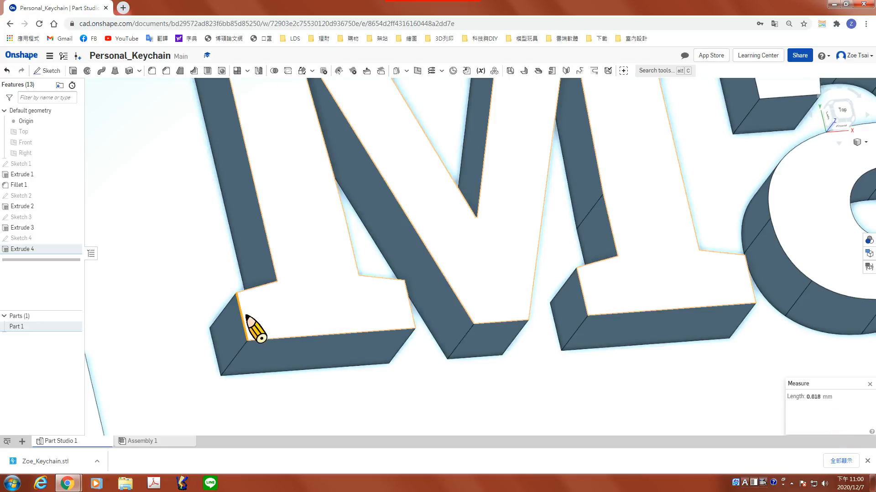
{"action": "scroll", "coordinate": [260, 319], "scroll_direction": "down", "scroll_amount": 5}
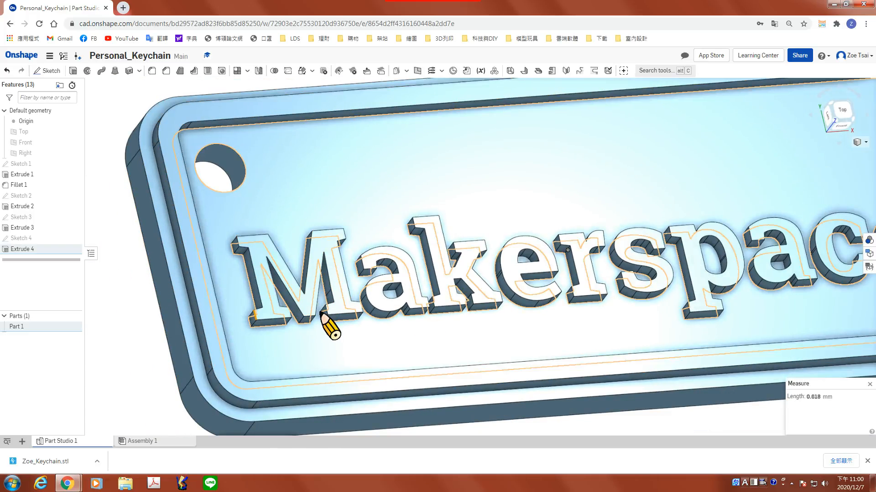
Measure the short inner vertical edge at the end of the first letter a's upper hook
{"action": "left_click", "coordinate": [129, 301]}
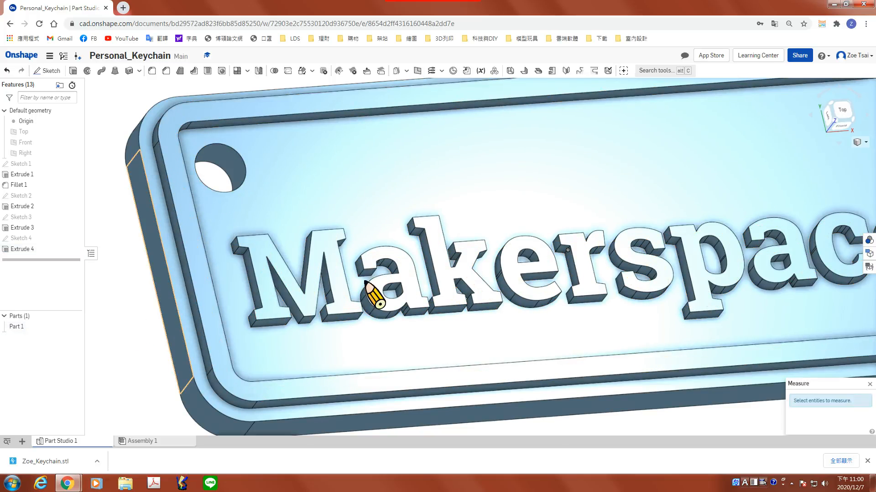
{"action": "scroll", "coordinate": [387, 293], "scroll_direction": "up", "scroll_amount": 6}
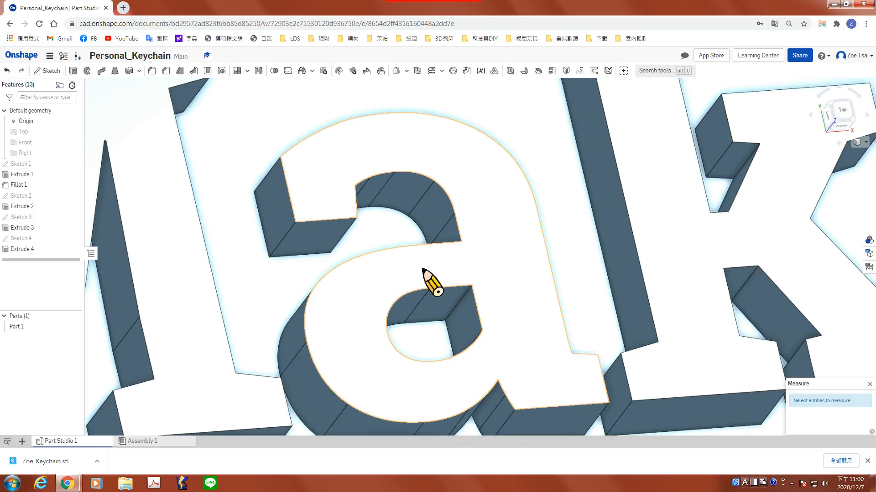
{"action": "key", "text": "shift+5"}
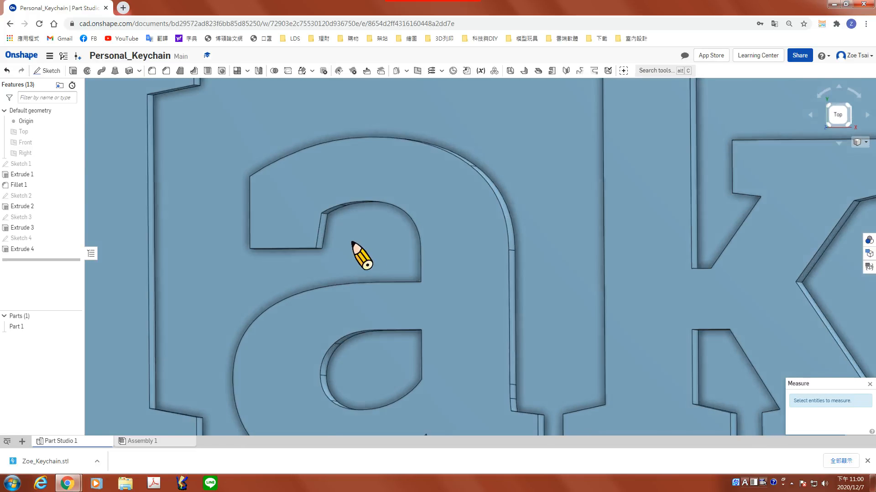
{"action": "scroll", "coordinate": [360, 254], "scroll_direction": "up", "scroll_amount": 5}
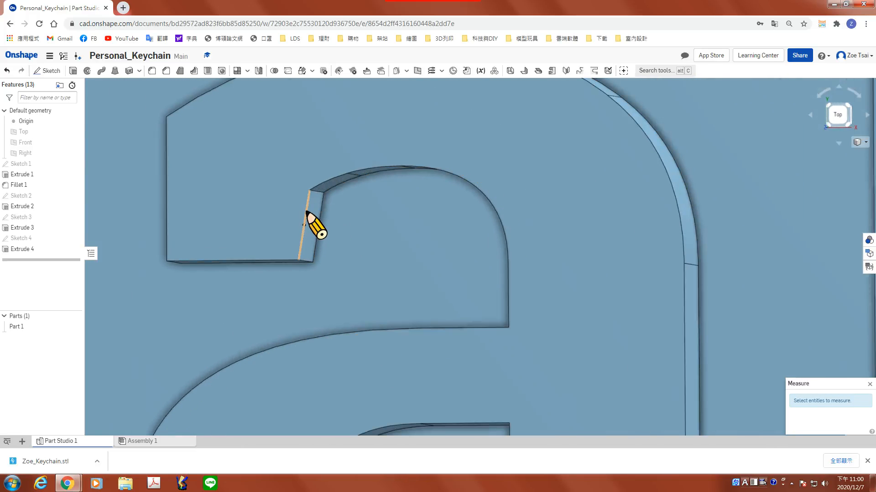
{"action": "left_click", "coordinate": [306, 211]}
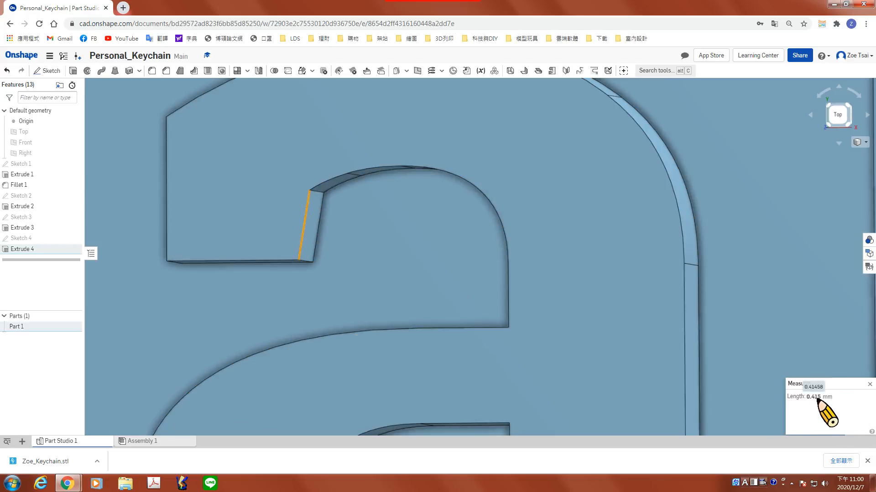
{"action": "scroll", "coordinate": [327, 263], "scroll_direction": "down", "scroll_amount": 5}
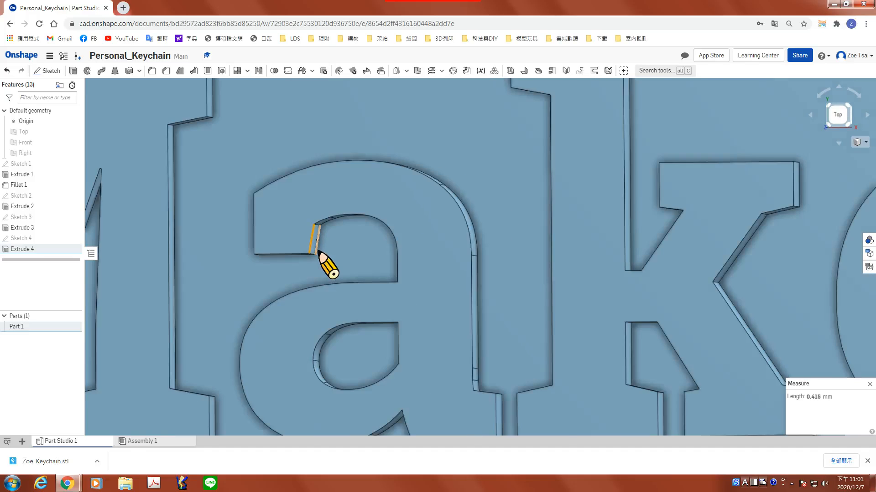
{"action": "scroll", "coordinate": [319, 253], "scroll_direction": "down", "scroll_amount": 5}
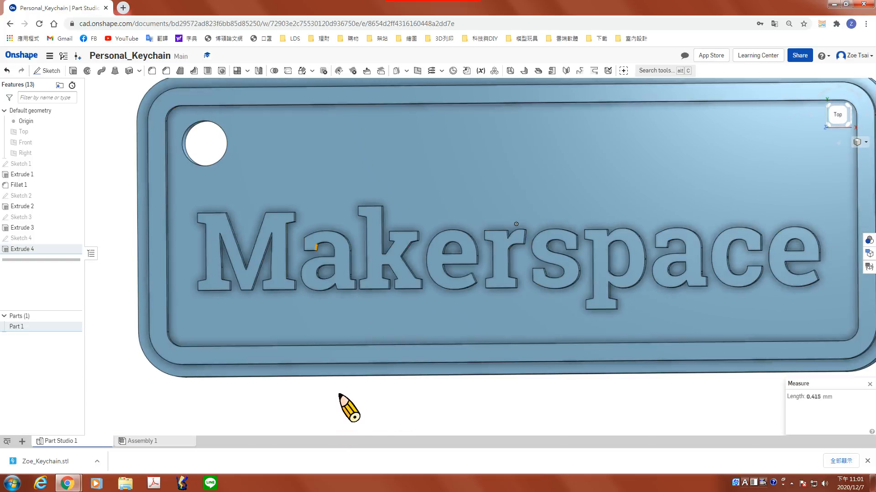
{"action": "left_click", "coordinate": [340, 395]}
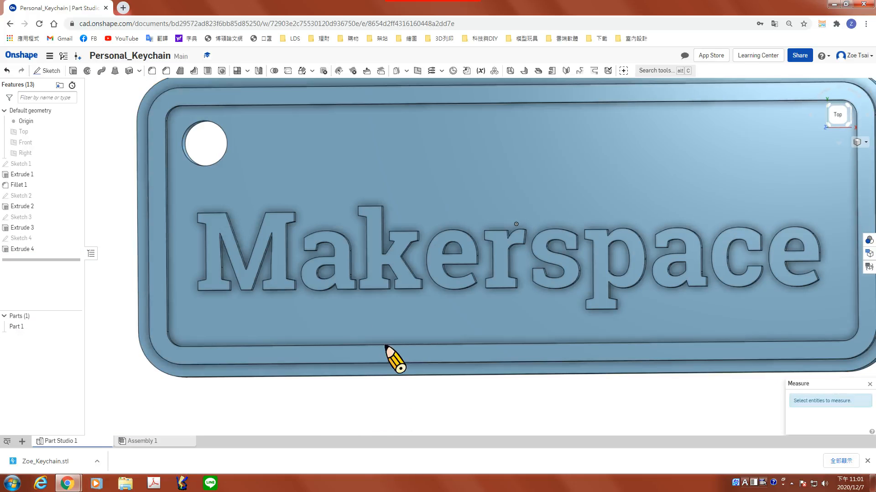
Measure the short upper edge of the first letter a's foot, beside the letter k, and clear the selection
{"action": "scroll", "coordinate": [351, 290], "scroll_direction": "up", "scroll_amount": 10}
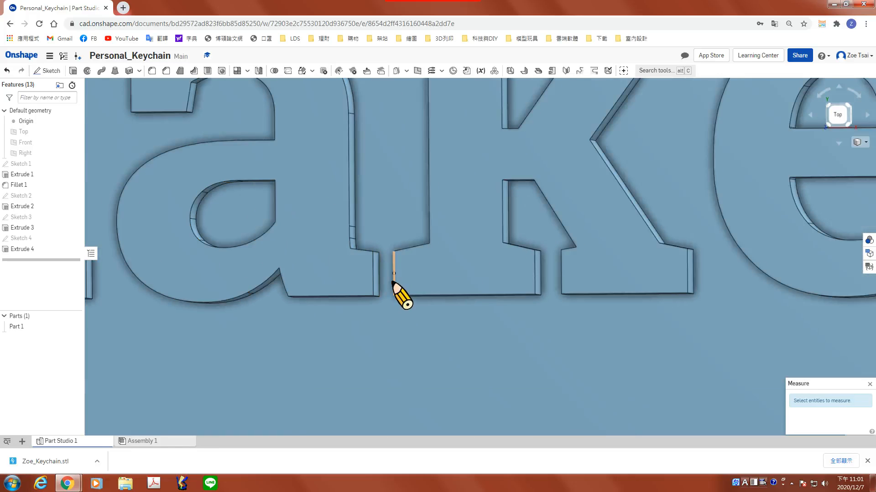
{"action": "right_click_drag", "start_coordinate": [379, 228], "coordinate": [346, 265]}
{"action": "left_click", "coordinate": [345, 264]}
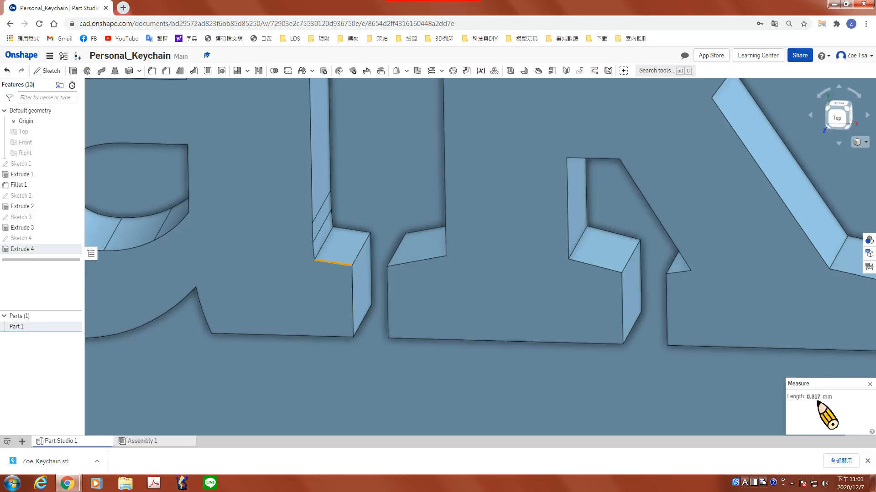
{"action": "scroll", "coordinate": [357, 314], "scroll_direction": "down", "scroll_amount": 3}
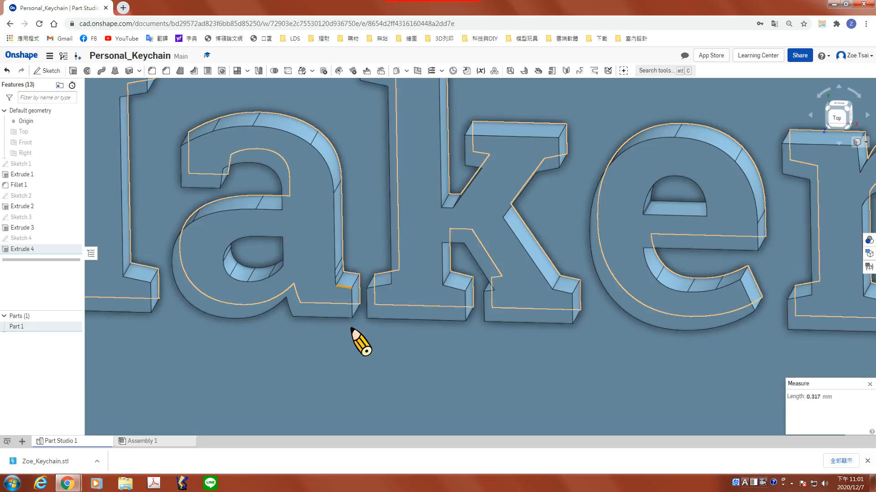
{"action": "scroll", "coordinate": [360, 315], "scroll_direction": "down", "scroll_amount": 2}
{"action": "scroll", "coordinate": [379, 274], "scroll_direction": "down", "scroll_amount": 3}
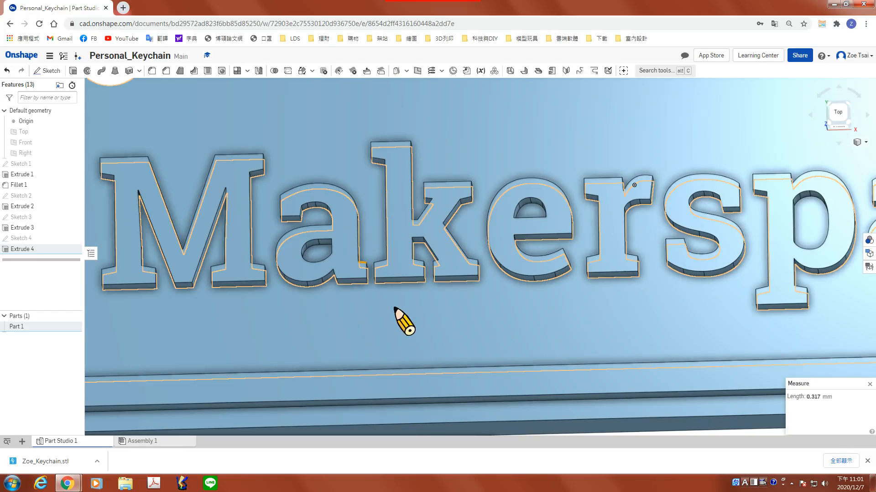
{"action": "scroll", "coordinate": [392, 311], "scroll_direction": "down", "scroll_amount": 4}
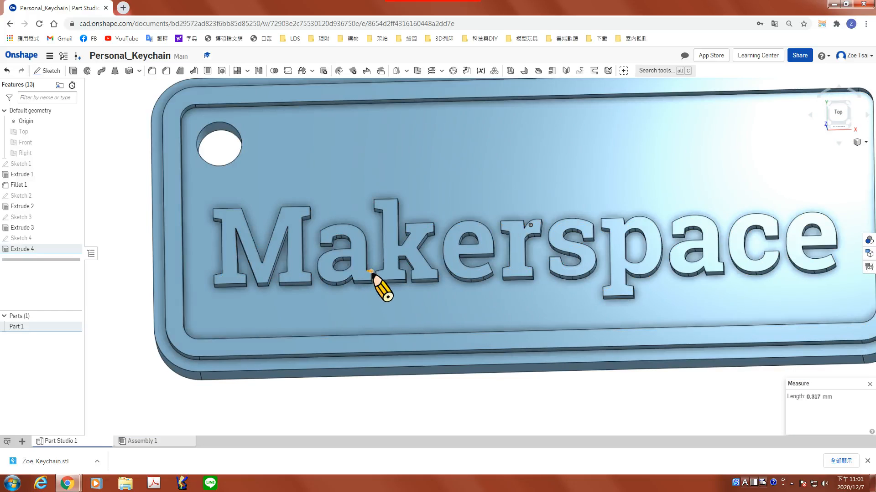
{"action": "scroll", "coordinate": [374, 275], "scroll_direction": "up", "scroll_amount": 5}
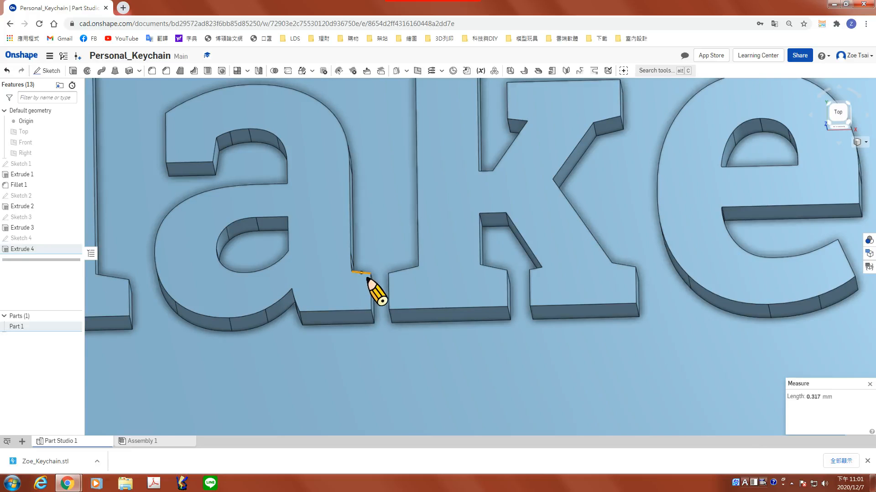
{"action": "scroll", "coordinate": [358, 276], "scroll_direction": "down", "scroll_amount": 6}
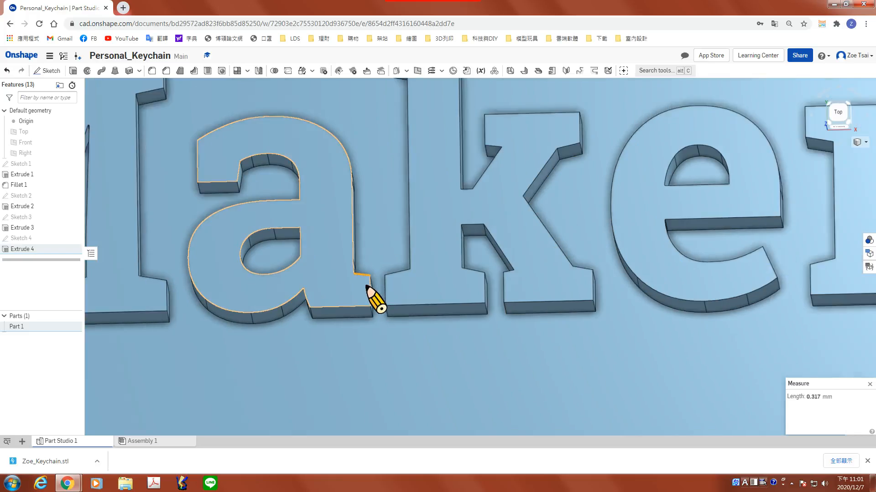
{"action": "scroll", "coordinate": [367, 287], "scroll_direction": "down", "scroll_amount": 6}
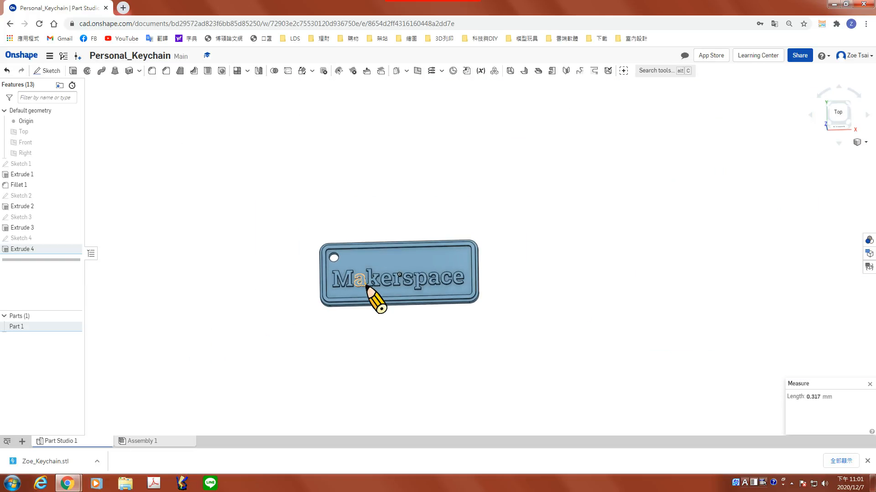
{"action": "left_click", "coordinate": [394, 214]}
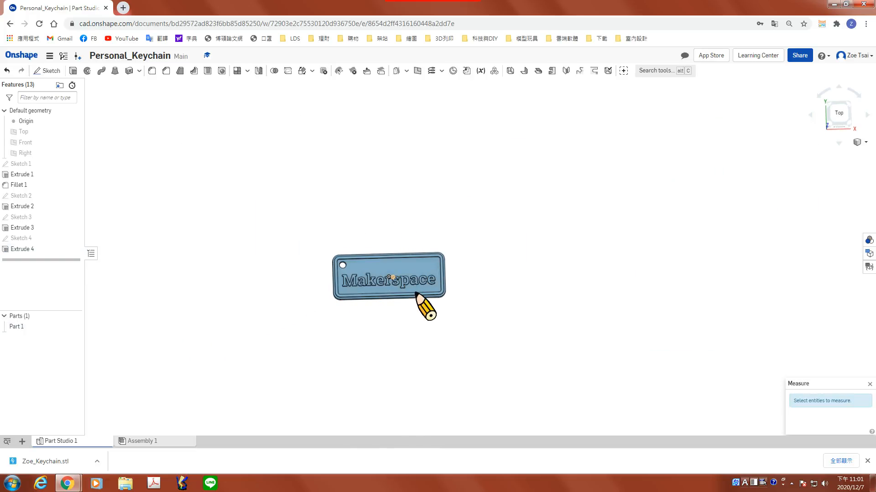
Examine the whole keychain's raised lettering, border and corner hole from above and from oblique angles
{"action": "scroll", "coordinate": [367, 286], "scroll_direction": "up", "scroll_amount": 10}
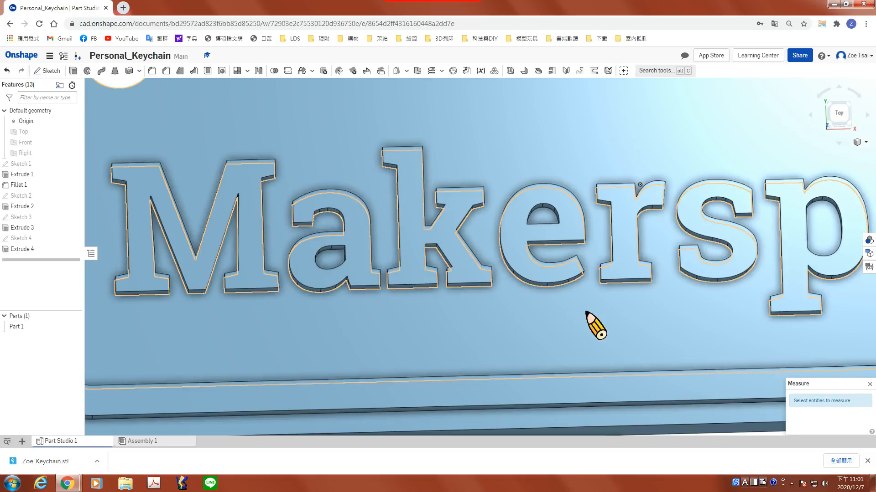
{"action": "scroll", "coordinate": [587, 313], "scroll_direction": "down", "scroll_amount": 8}
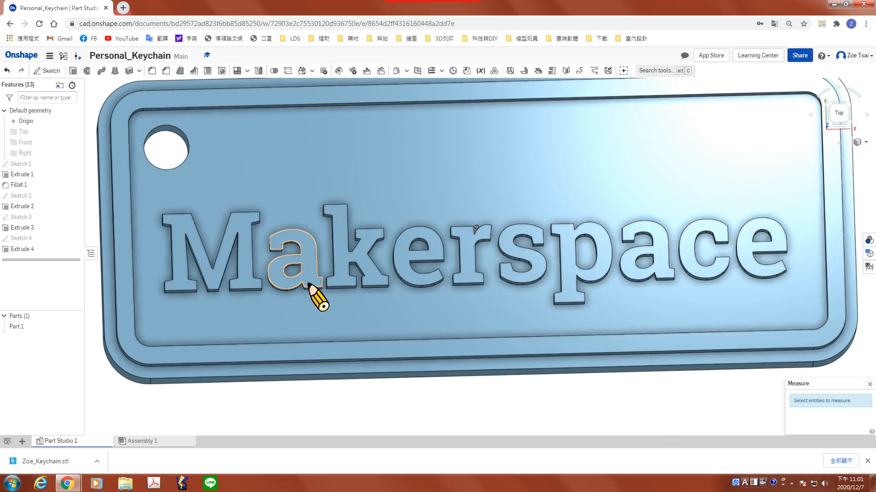
{"action": "right_click_drag", "start_coordinate": [315, 288], "coordinate": [301, 278]}
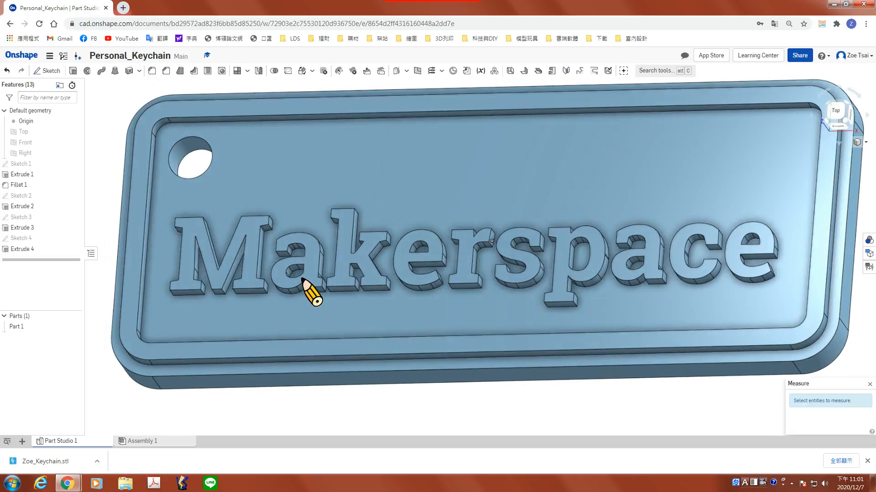
{"action": "right_click_drag", "start_coordinate": [411, 289], "coordinate": [387, 299]}
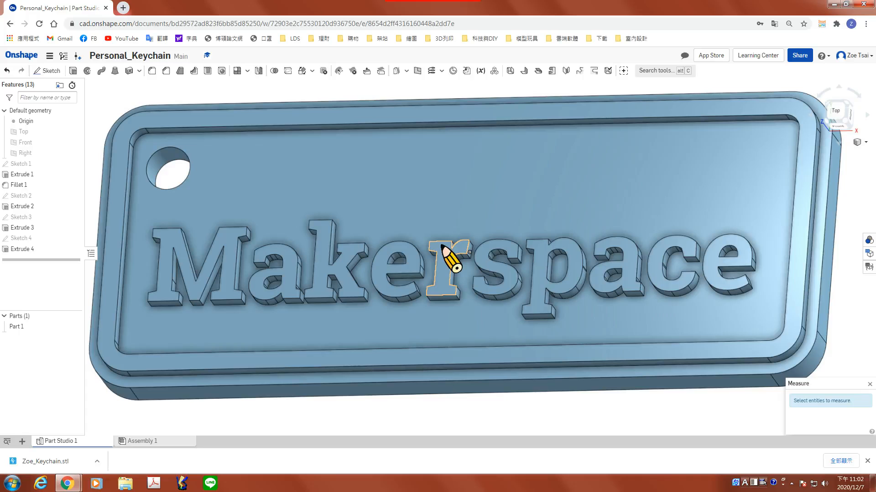
{"action": "scroll", "coordinate": [440, 241], "scroll_direction": "down", "scroll_amount": 3}
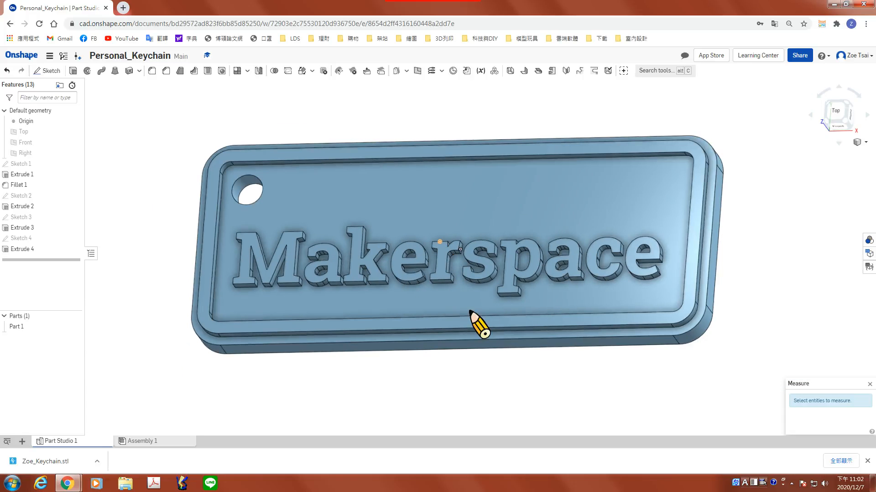
{"action": "right_click_drag", "start_coordinate": [410, 418], "coordinate": [401, 403]}
{"action": "middle_click_drag", "start_coordinate": [385, 380], "coordinate": [349, 387]}
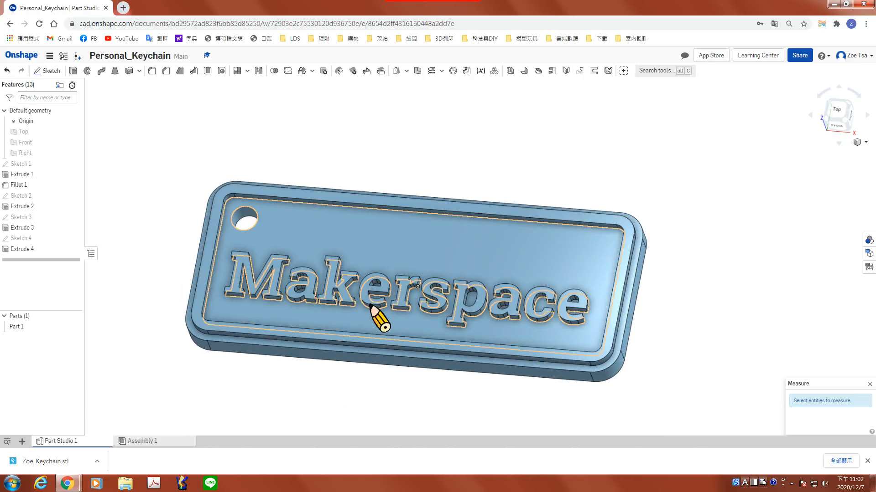
{"action": "right_click_drag", "start_coordinate": [408, 247], "coordinate": [420, 248]}
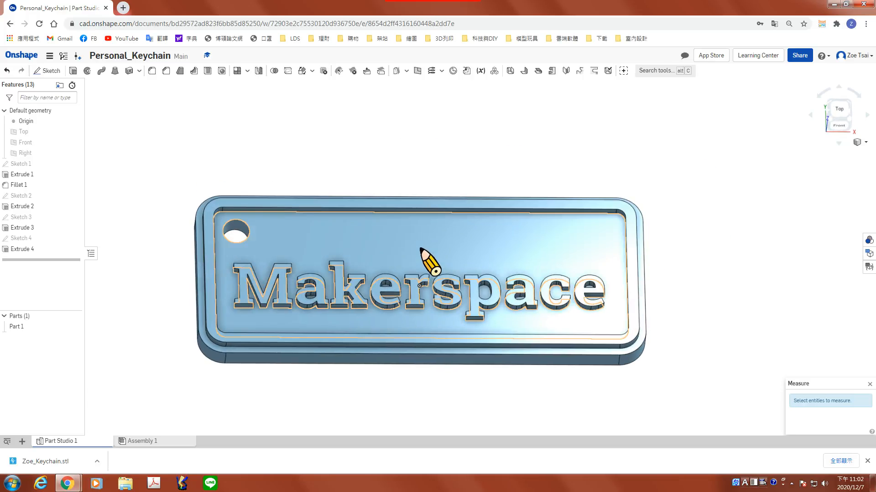
{"action": "scroll", "coordinate": [420, 249], "scroll_direction": "down", "scroll_amount": 1}
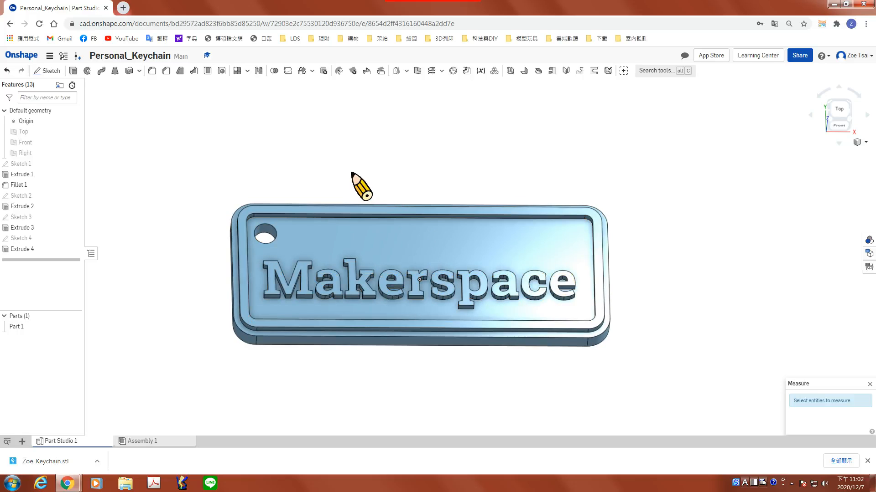
{"action": "key", "text": "shift+5"}
{"action": "right_click_drag", "start_coordinate": [335, 191], "coordinate": [326, 181]}
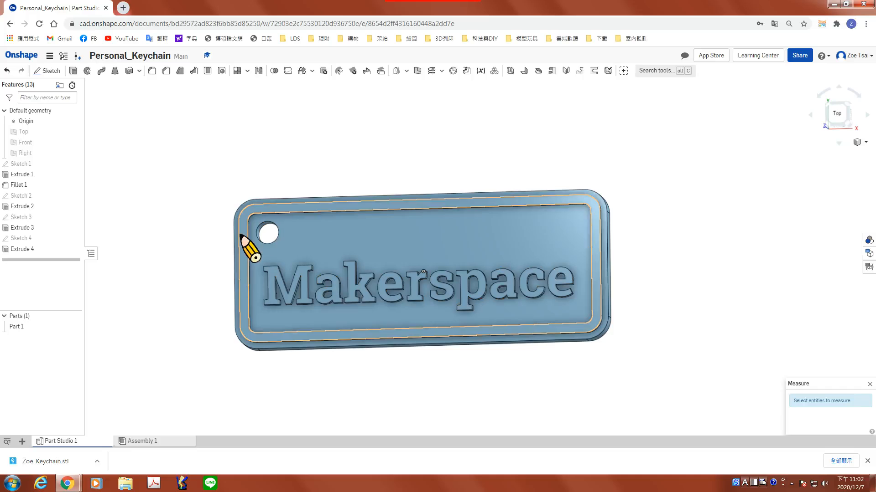
Export Part 1 as a binary STL in millimetres at Fine resolution, naming the file with the owner's first name followed by _Keychain
{"action": "left_click", "coordinate": [35, 330]}
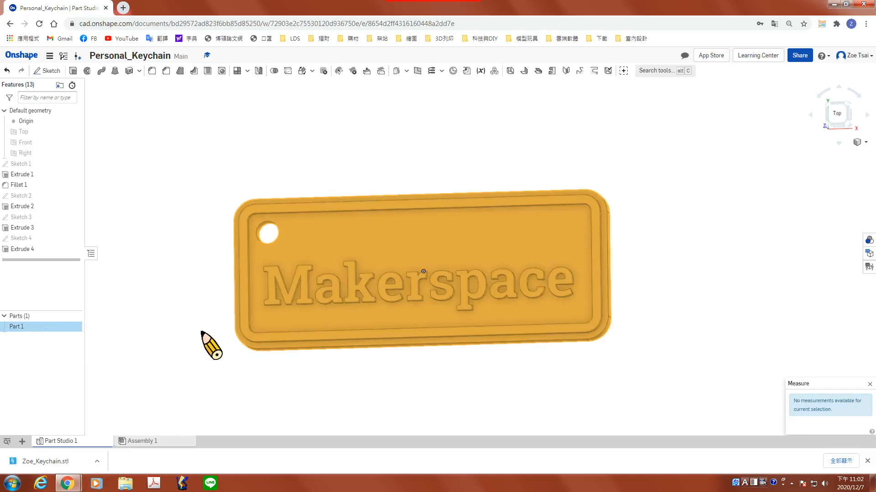
{"action": "right_click_drag", "start_coordinate": [209, 347], "coordinate": [191, 336]}
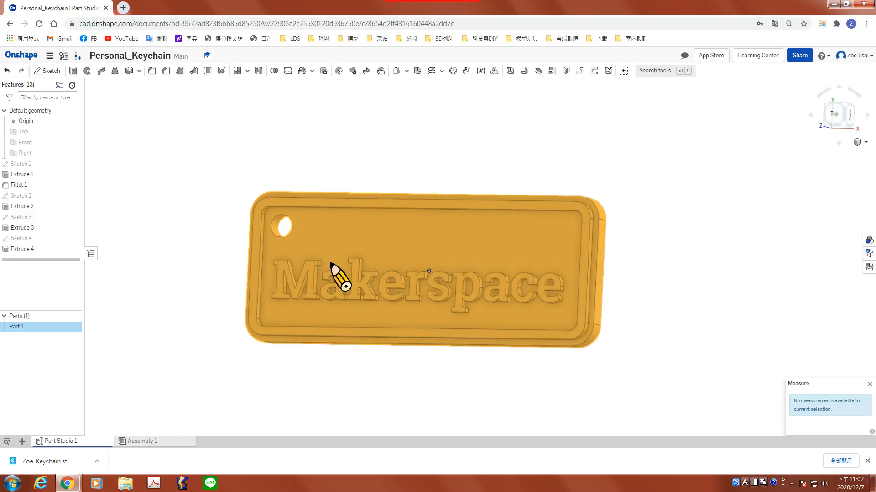
{"action": "right_click", "coordinate": [54, 330]}
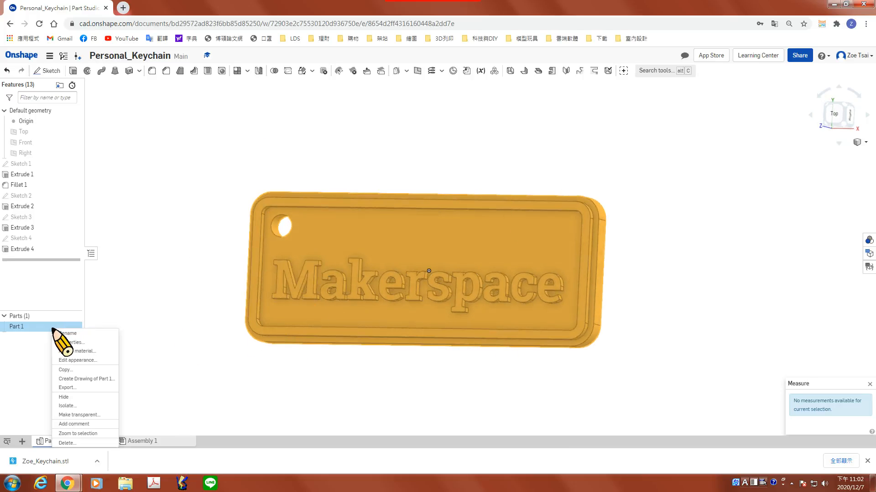
{"action": "left_click", "coordinate": [78, 388]}
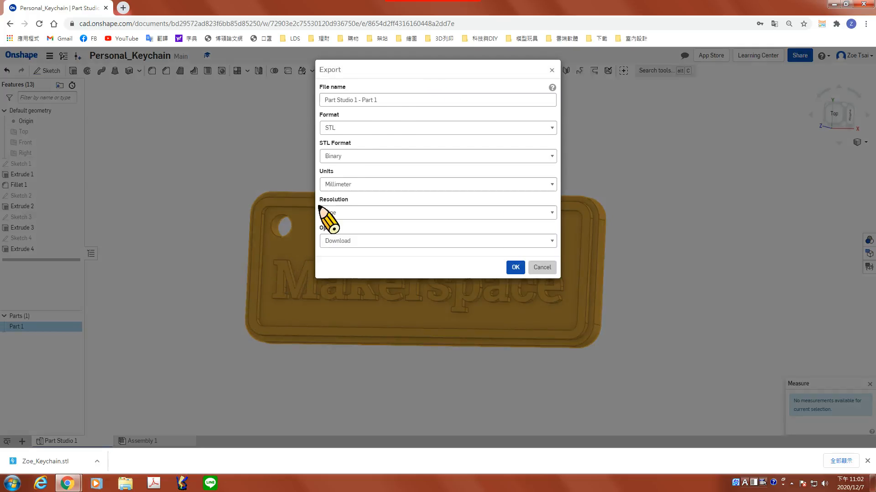
{"action": "left_click_drag", "start_coordinate": [382, 100], "coordinate": [315, 94]}
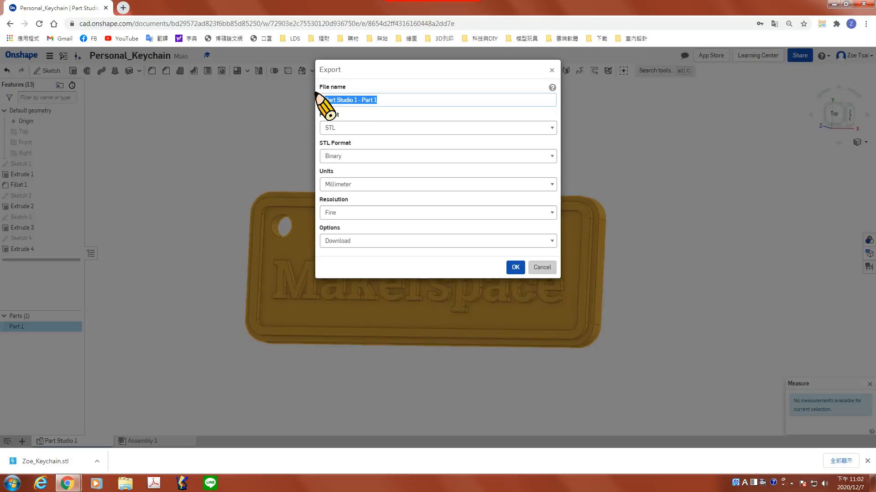
{"action": "type", "text": "Zoe_Keychain"}
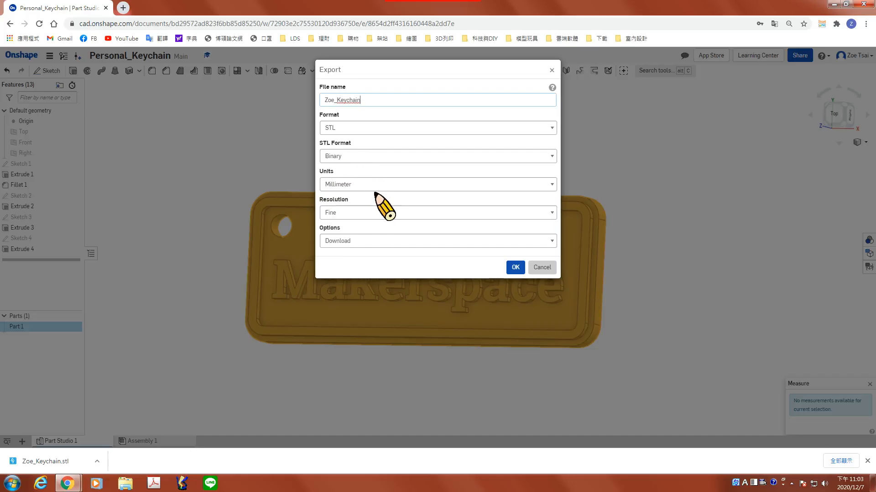
{"action": "left_click", "coordinate": [351, 213]}
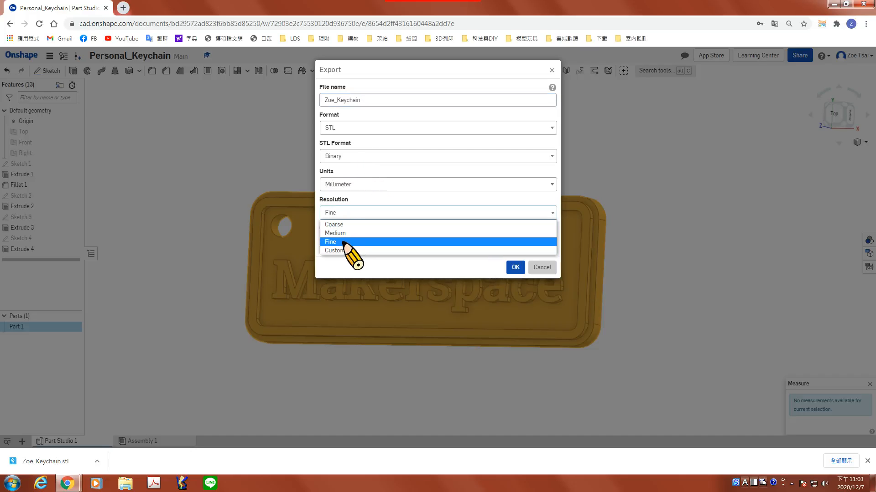
{"action": "left_click", "coordinate": [344, 238]}
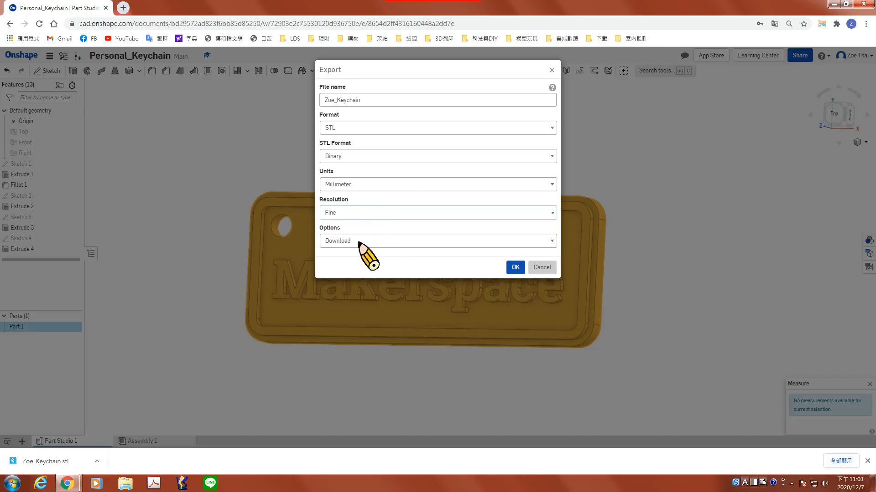
{"action": "left_click", "coordinate": [515, 267]}
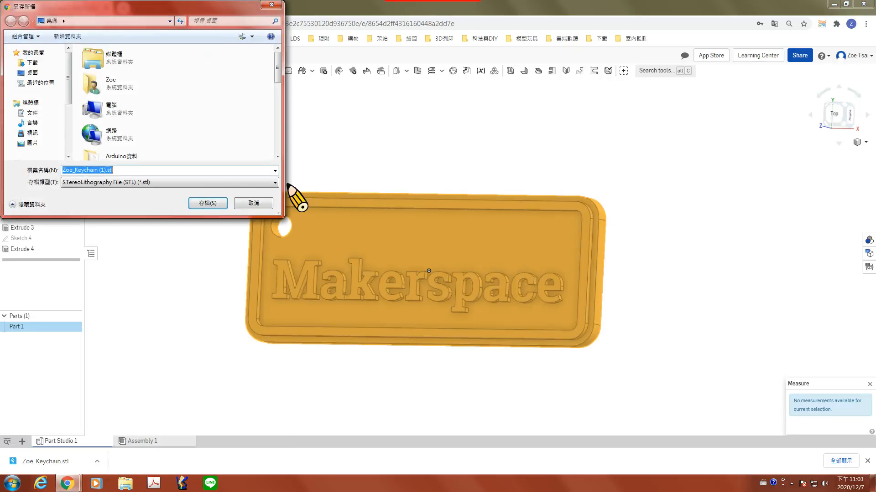
Remove the (1) suffix from the STL file name and save it to the desktop, replacing the existing keychain file
{"action": "left_click", "coordinate": [100, 171]}
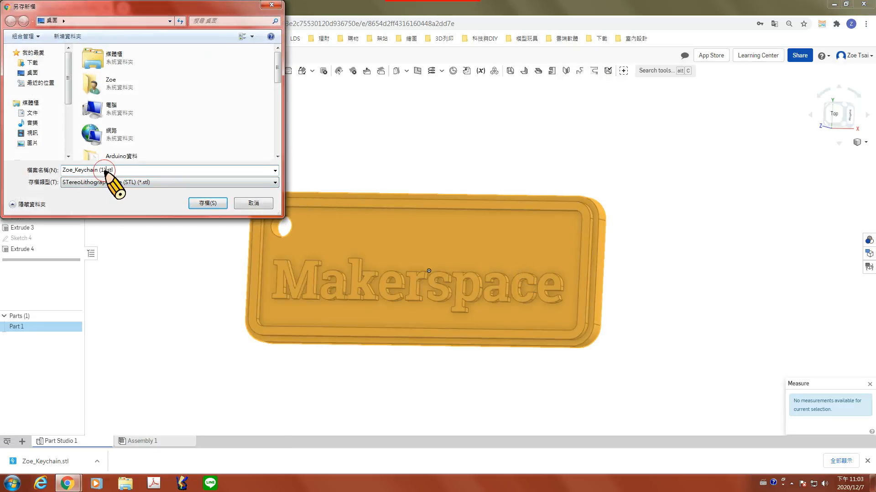
{"action": "left_click_drag", "start_coordinate": [106, 170], "coordinate": [62, 178]}
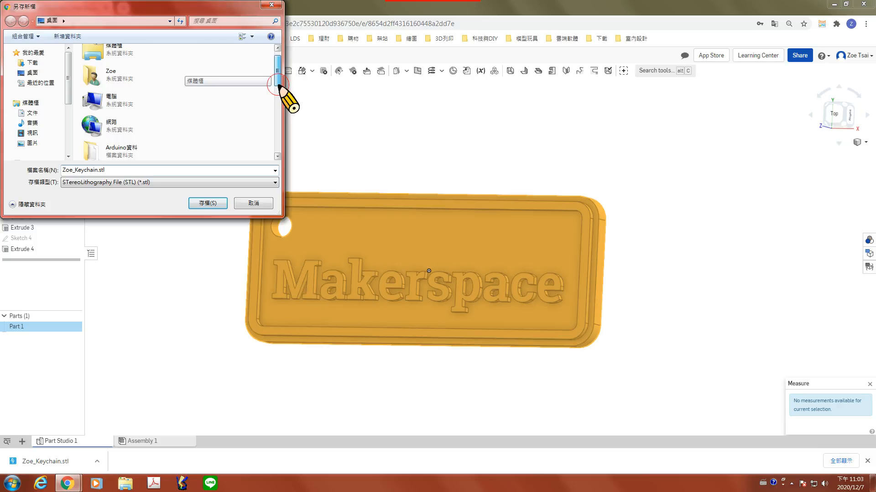
{"action": "left_click_drag", "start_coordinate": [275, 75], "coordinate": [268, 169]}
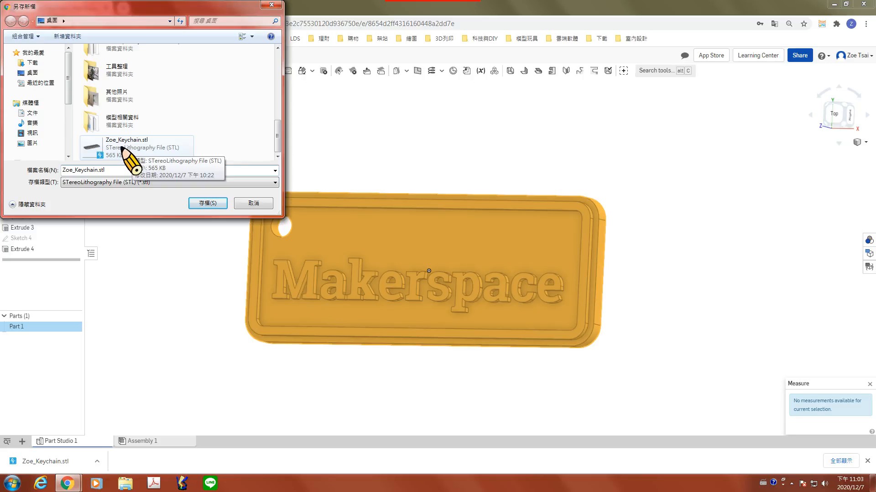
{"action": "left_click", "coordinate": [208, 203]}
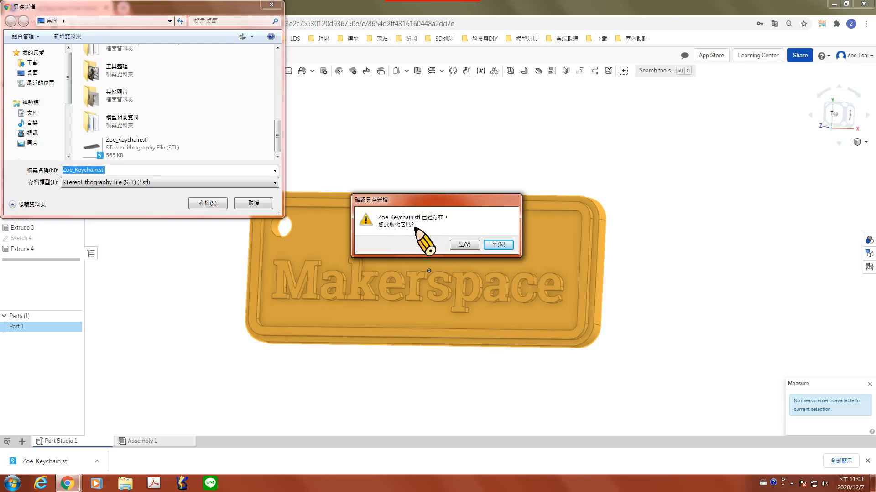
{"action": "left_click", "coordinate": [466, 245]}
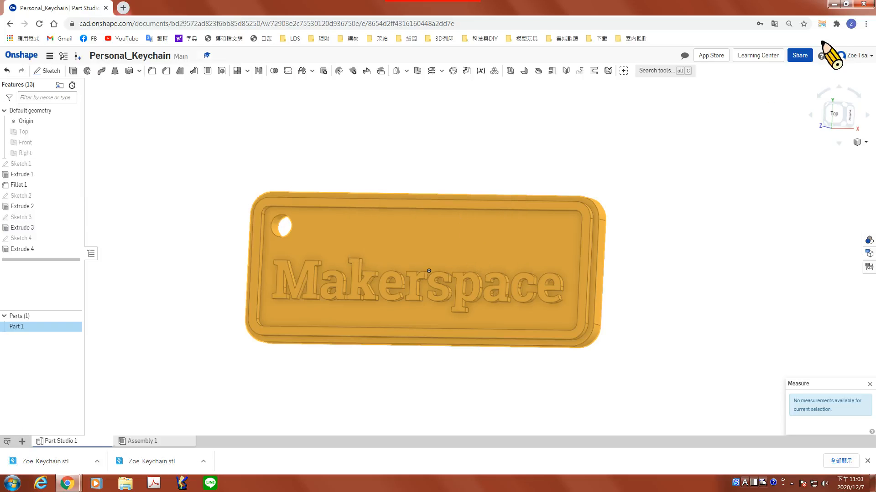
Check the exported STL file on the desktop and switch to Cura, declining the new version download
{"action": "left_click", "coordinate": [834, 4]}
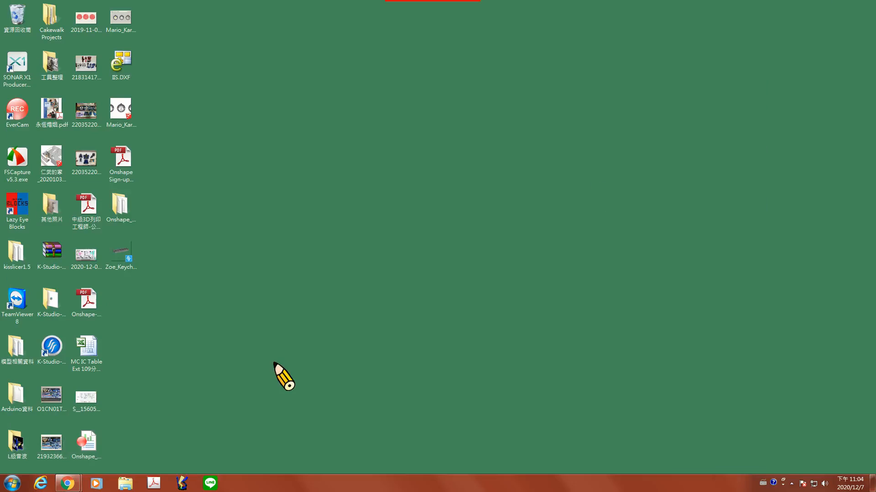
{"action": "left_click", "coordinate": [120, 252]}
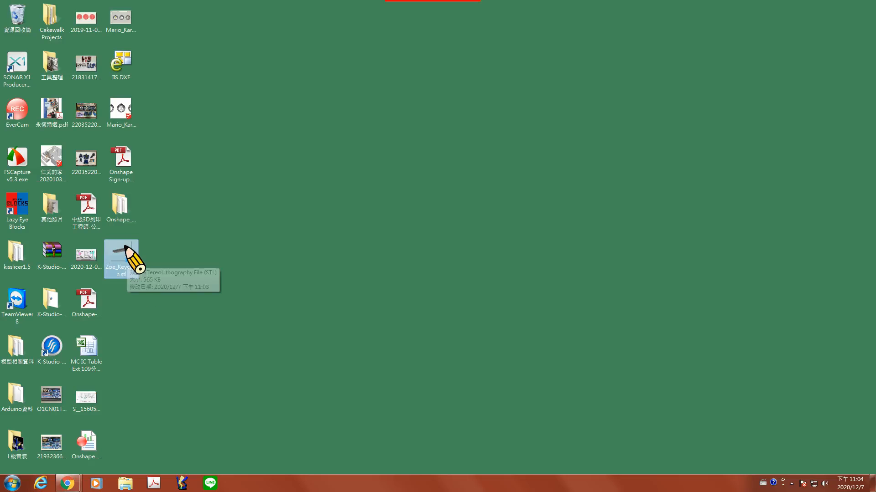
{"action": "left_click", "coordinate": [11, 484]}
{"action": "left_click", "coordinate": [34, 332]}
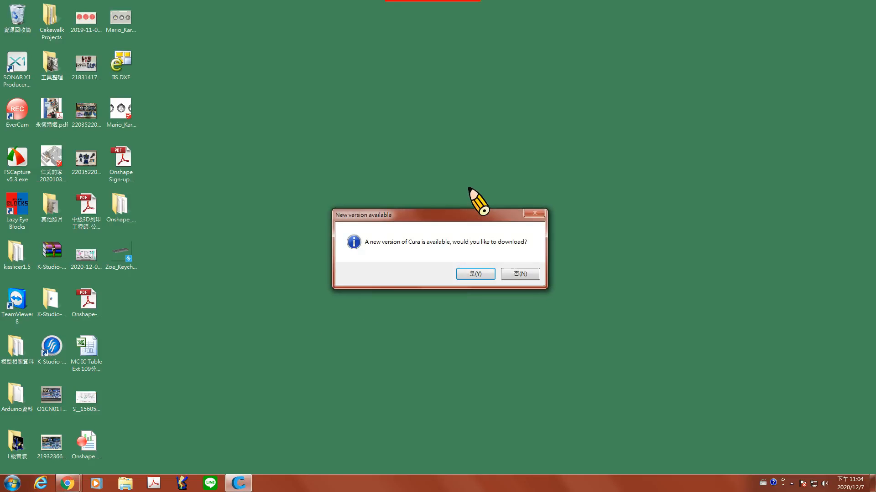
{"action": "left_click", "coordinate": [520, 275]}
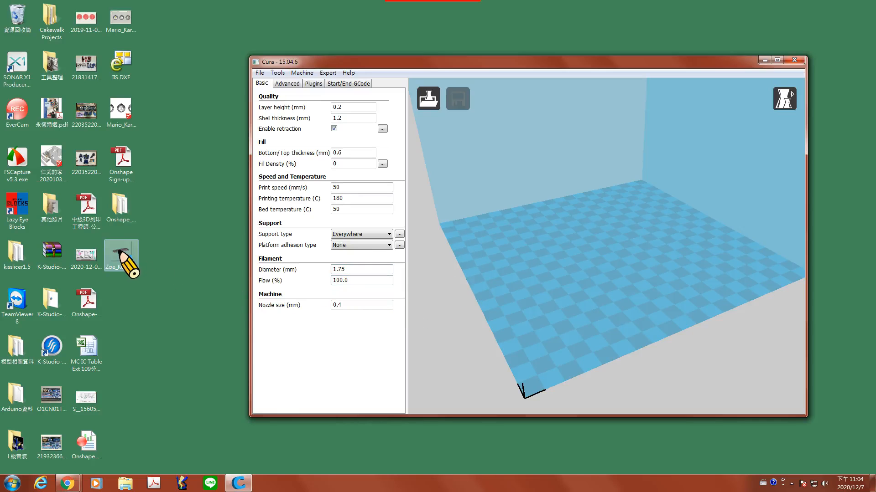
Load the keychain STL from the desktop onto Cura's build platform and inspect it up close from a low angle
{"action": "left_click_drag", "start_coordinate": [119, 251], "coordinate": [586, 256]}
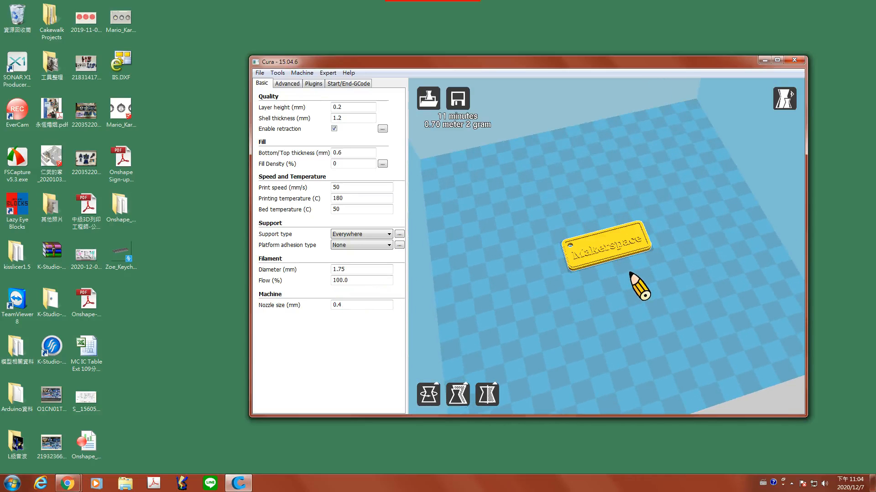
{"action": "scroll", "coordinate": [629, 273], "scroll_direction": "up", "scroll_amount": 10}
{"action": "mouse_move", "coordinate": [629, 290]}
{"action": "right_mouse_down"}
{"action": "mouse_move", "coordinate": [584, 266]}
{"action": "mouse_move", "coordinate": [586, 256]}
{"action": "mouse_move", "coordinate": [629, 279]}
{"action": "mouse_move", "coordinate": [618, 279]}
{"action": "mouse_move", "coordinate": [622, 293]}
{"action": "mouse_move", "coordinate": [647, 282]}
{"action": "mouse_move", "coordinate": [633, 283]}
{"action": "right_mouse_up"}
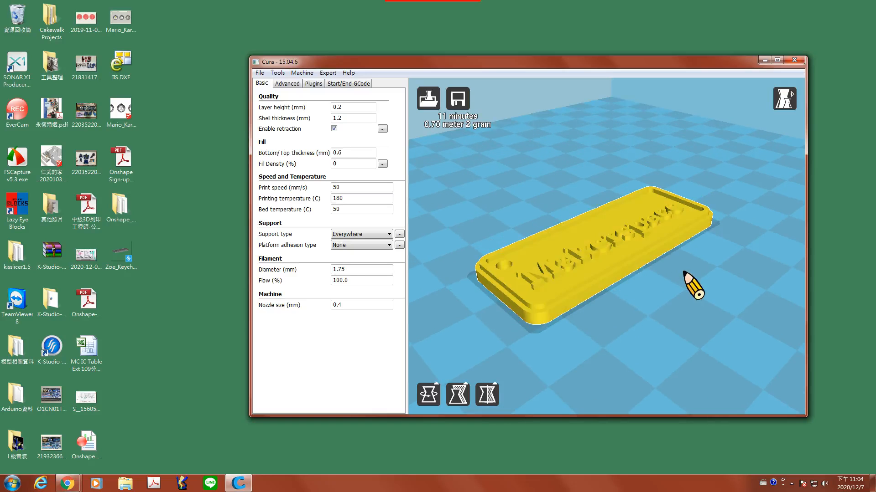